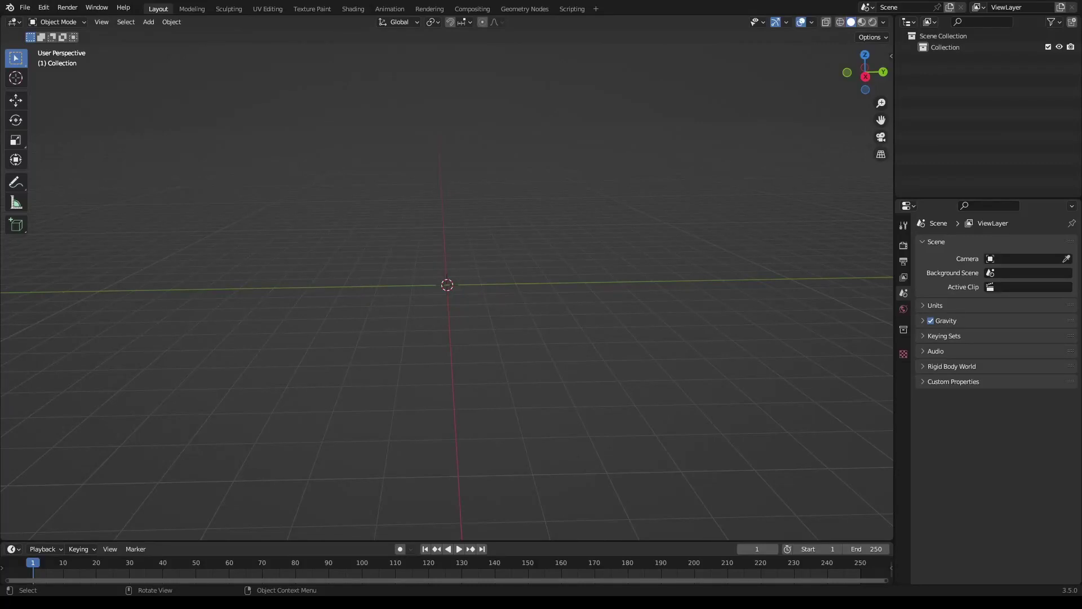
Save the empty scene to the file Physically Accurate Planet Atmosphere.blend
key("ctrl+s")
middle_click_drag(496, 465, 547, 561)
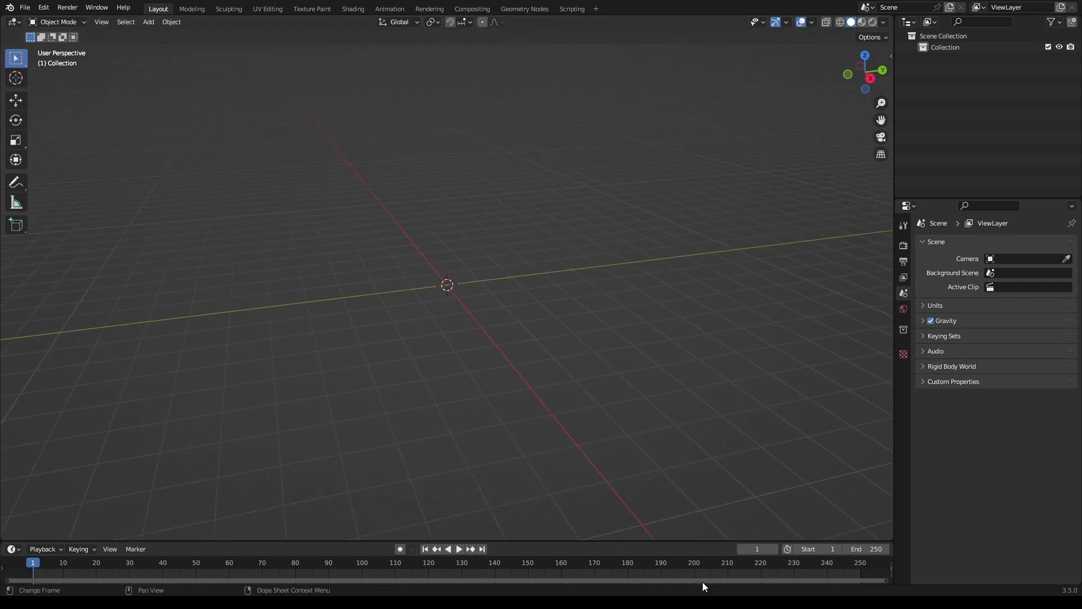
key("ctrl+s")
key("ctrl+s")
middle_click_drag(628, 293, 589, 252)
key("ctrl+s")
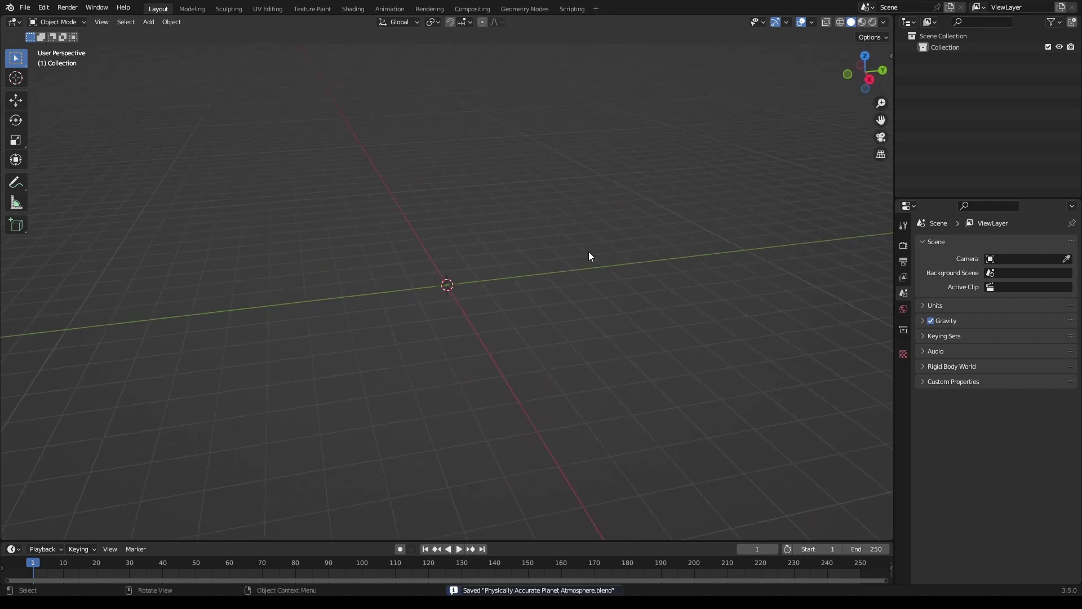
Add a cube mesh at the world origin
key("shift+a")
mouse_move(591, 219)
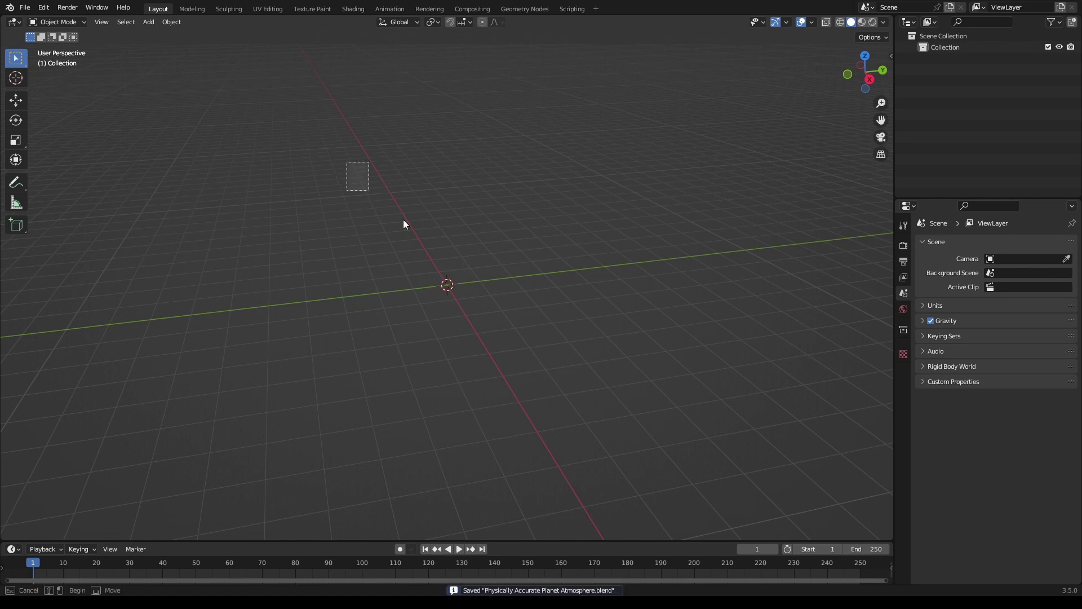
key("shift+a")
mouse_move(599, 194)
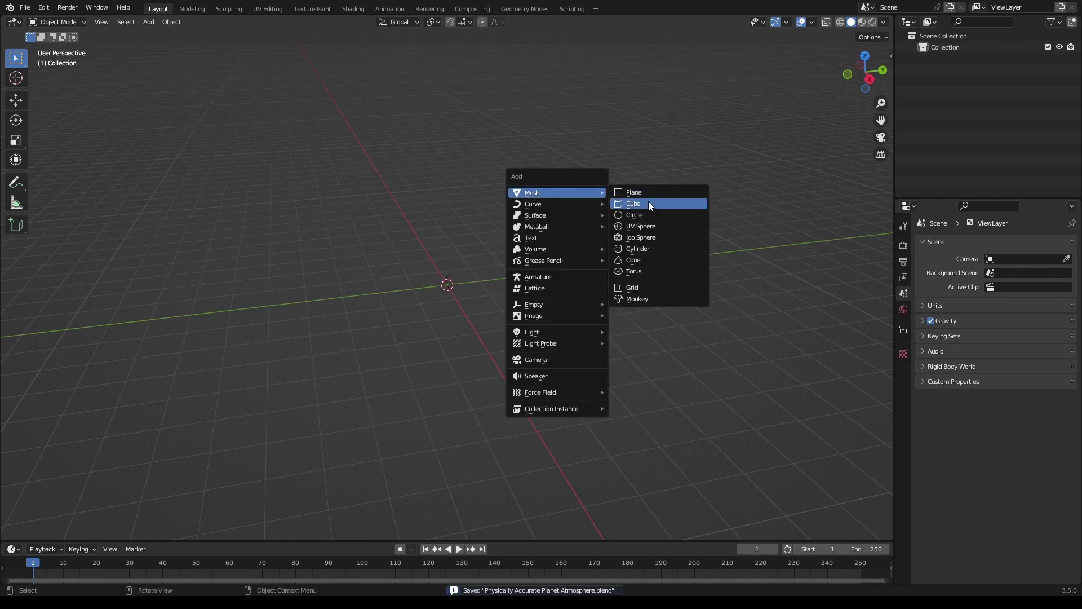
left_click(648, 202)
middle_click_drag(648, 202, 593, 272)
Subdivide the whole cube repeatedly in Edit Mode until its faces form a very dense grid
key("Tab")
scroll(543, 281, "up", 2)
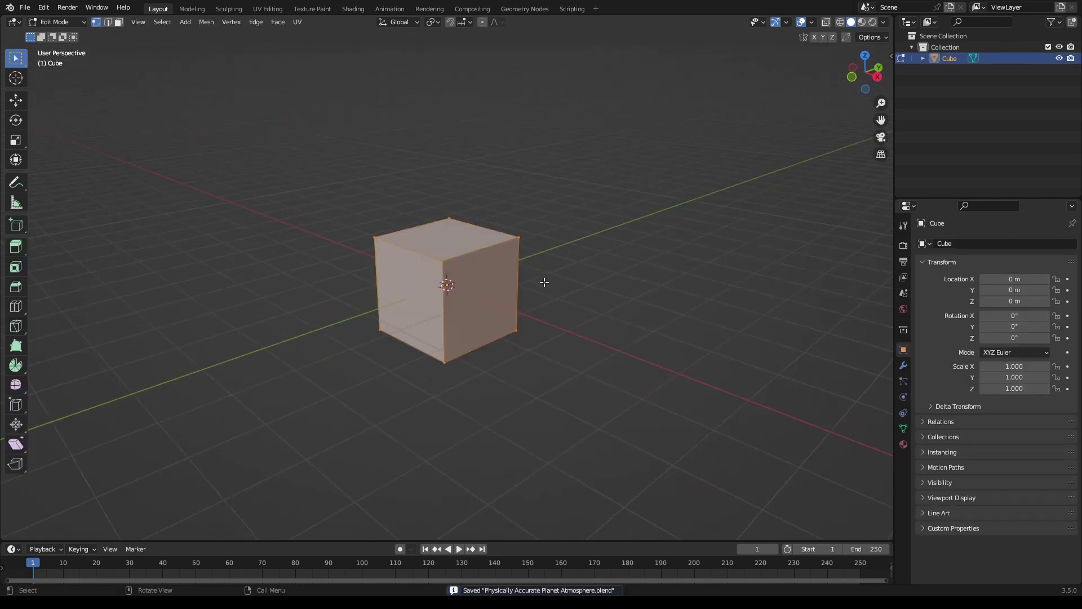
scroll(578, 273, "up", 2)
right_click(597, 268)
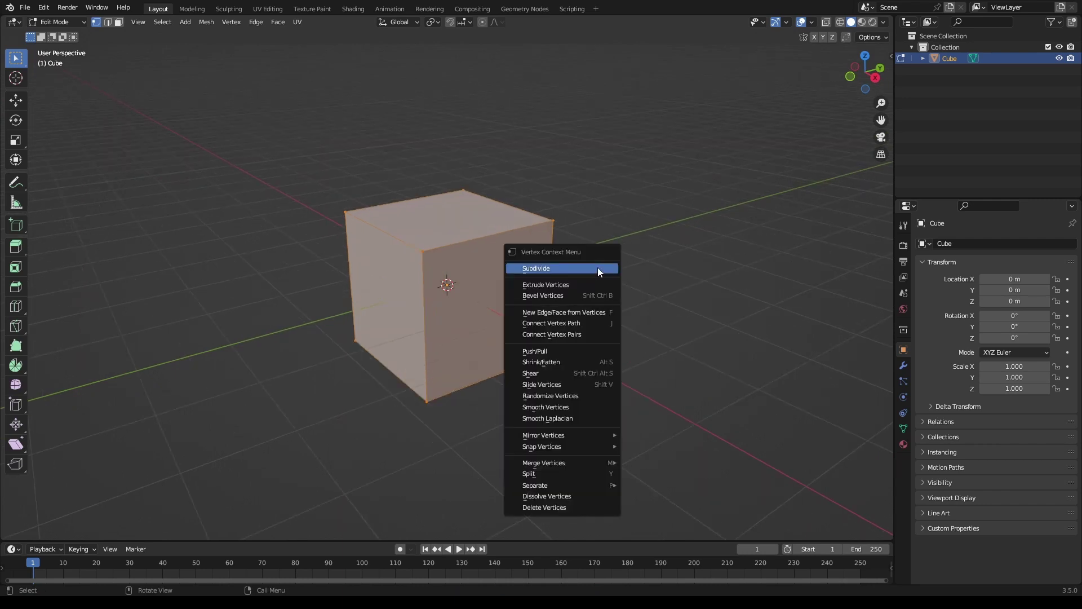
left_click(597, 267)
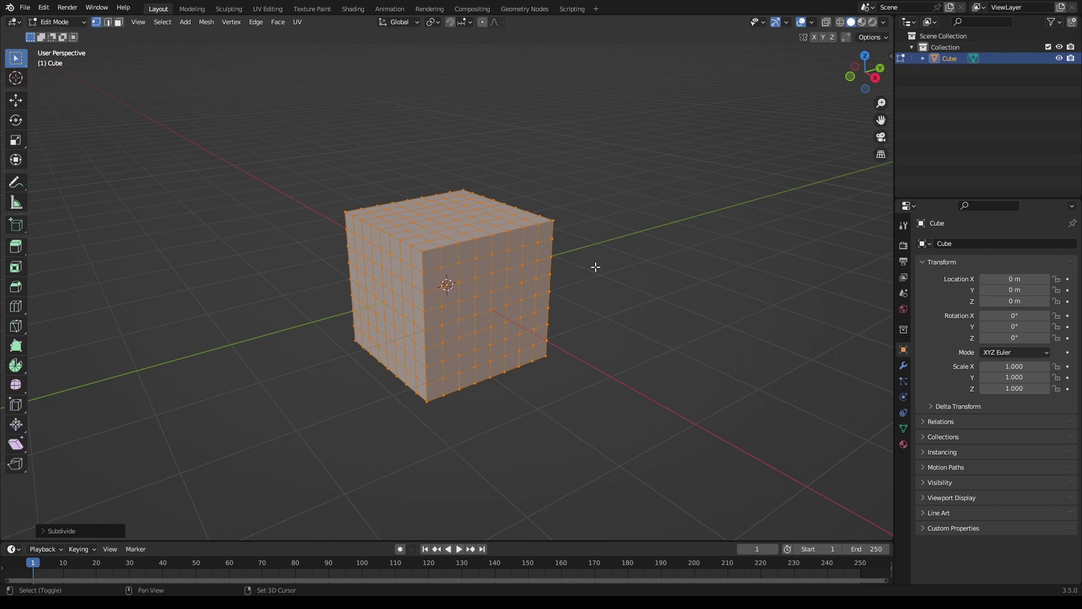
key("shift+r")
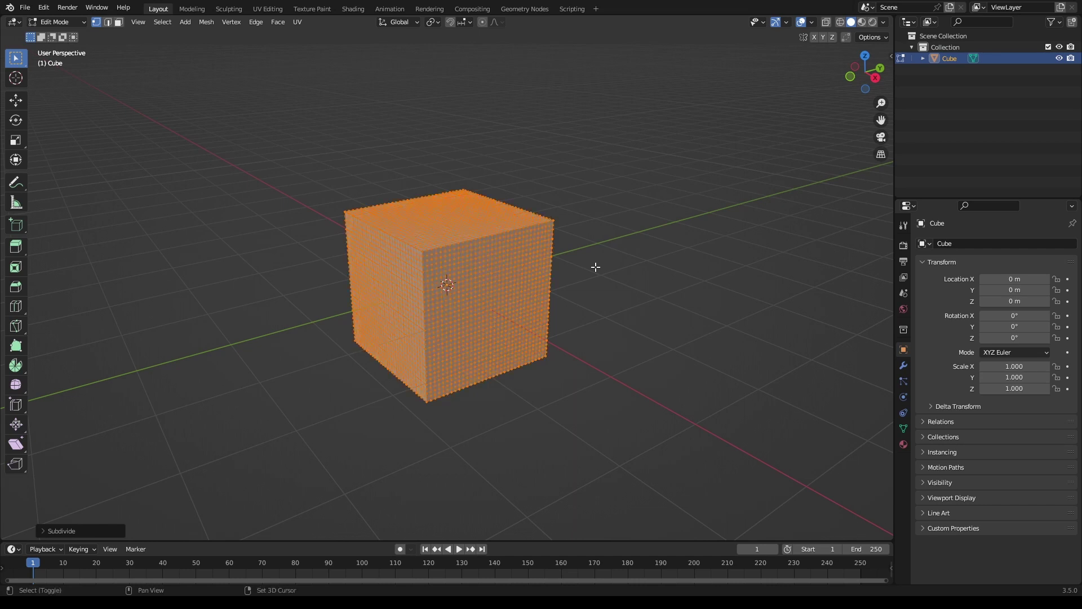
Round the subdivided cube into a full sphere with To Sphere and return to Object Mode
key("shift+alt+s")
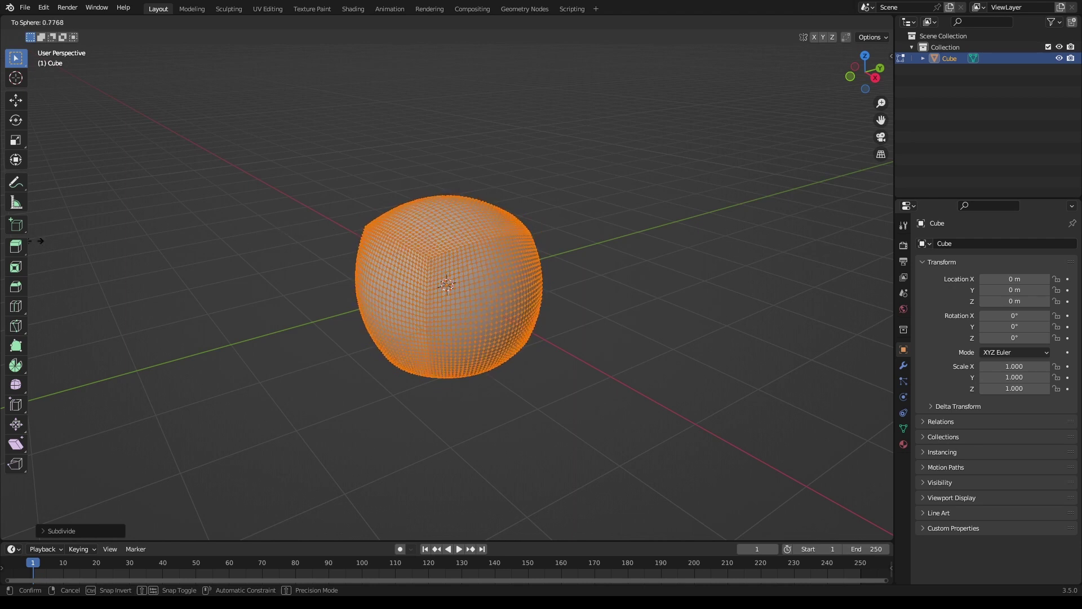
left_click(688, 234)
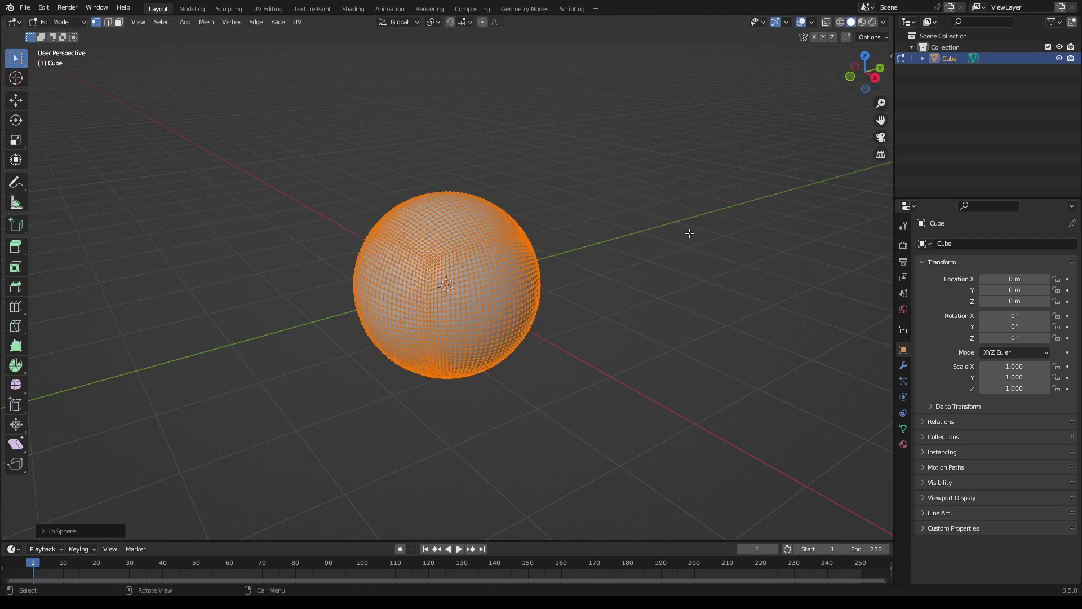
key("Tab")
Set the sphere's X, Y and Z dimensions to 2 m
middle_click_drag(672, 254, 614, 266)
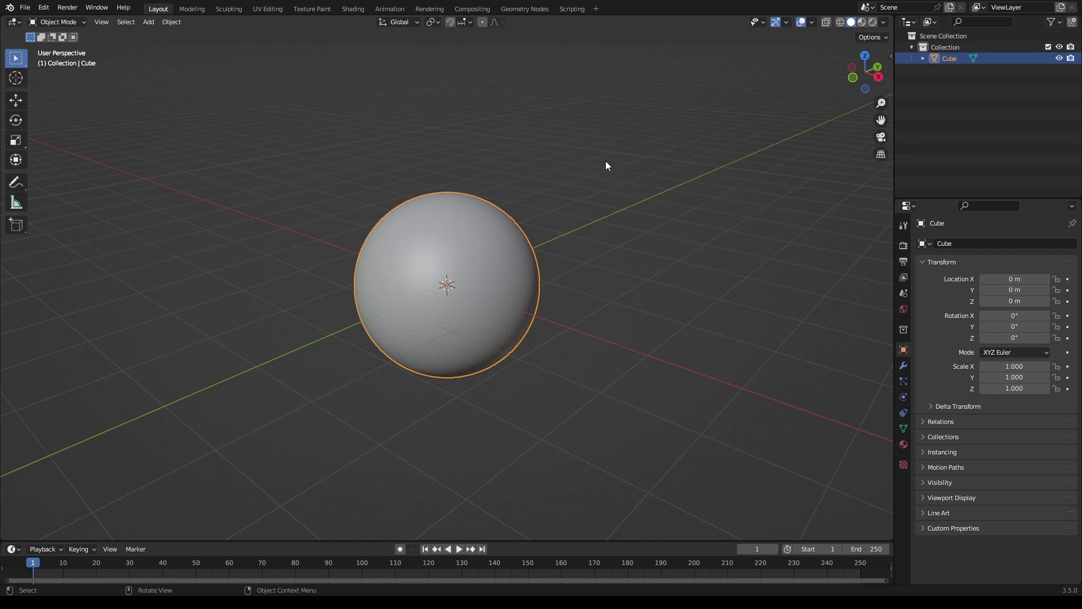
key("n")
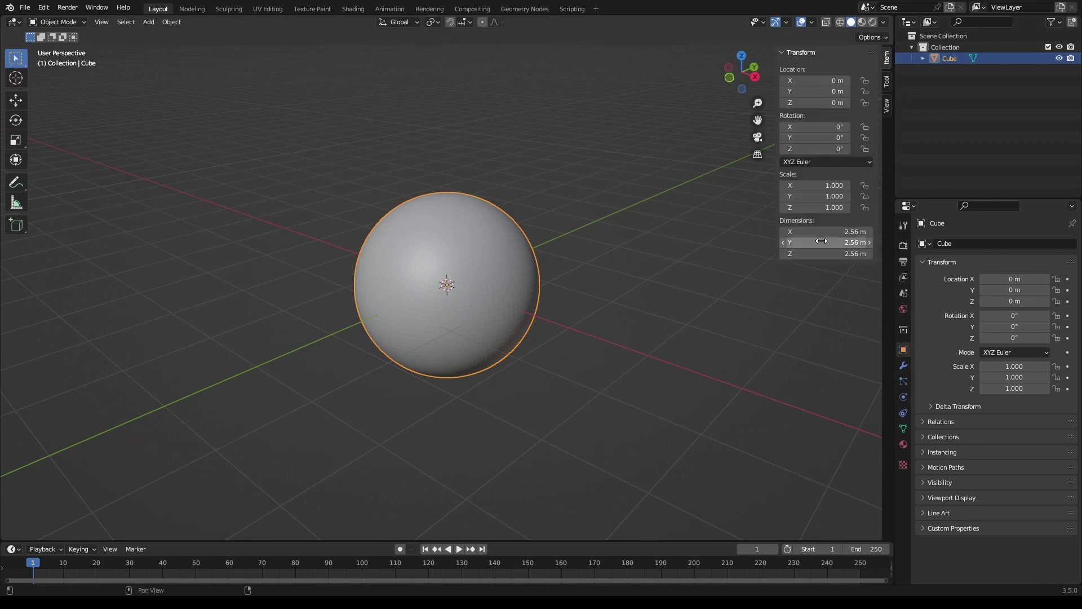
left_click(836, 231)
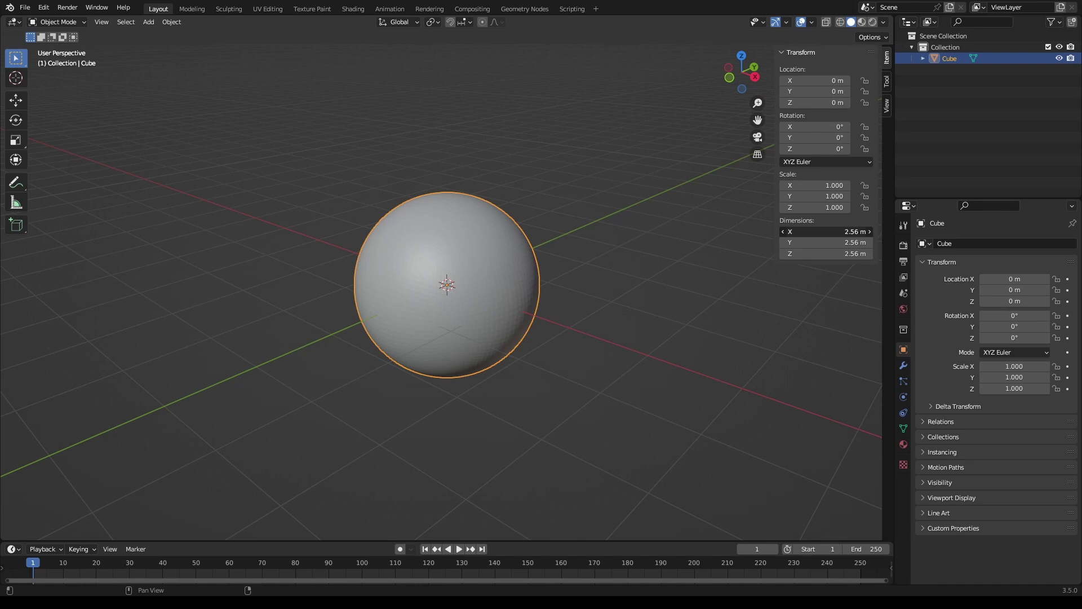
left_click_drag(826, 232, 827, 254)
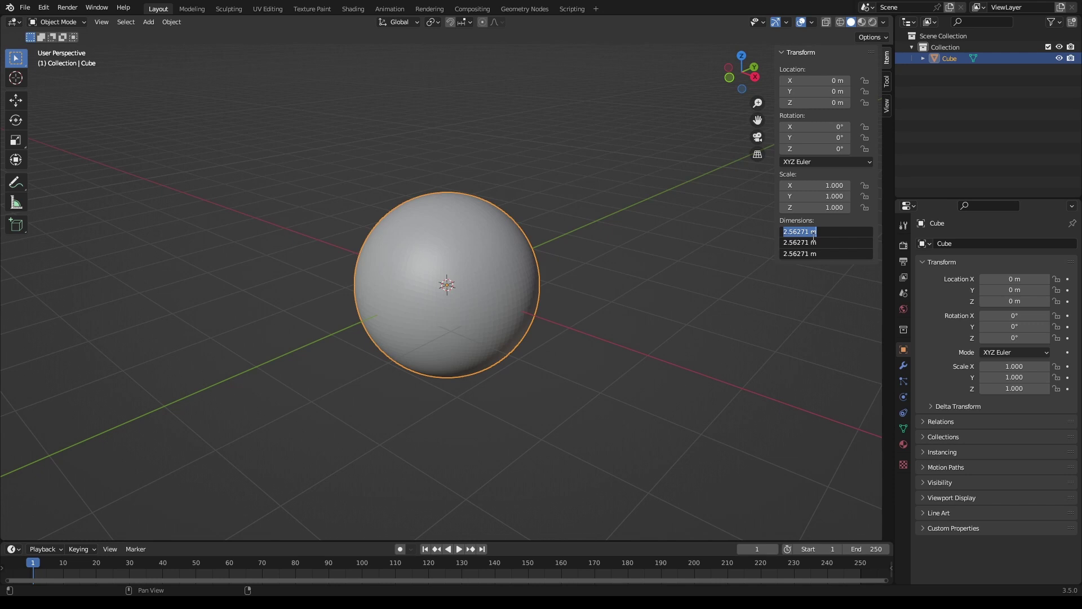
type("2")
key("Return")
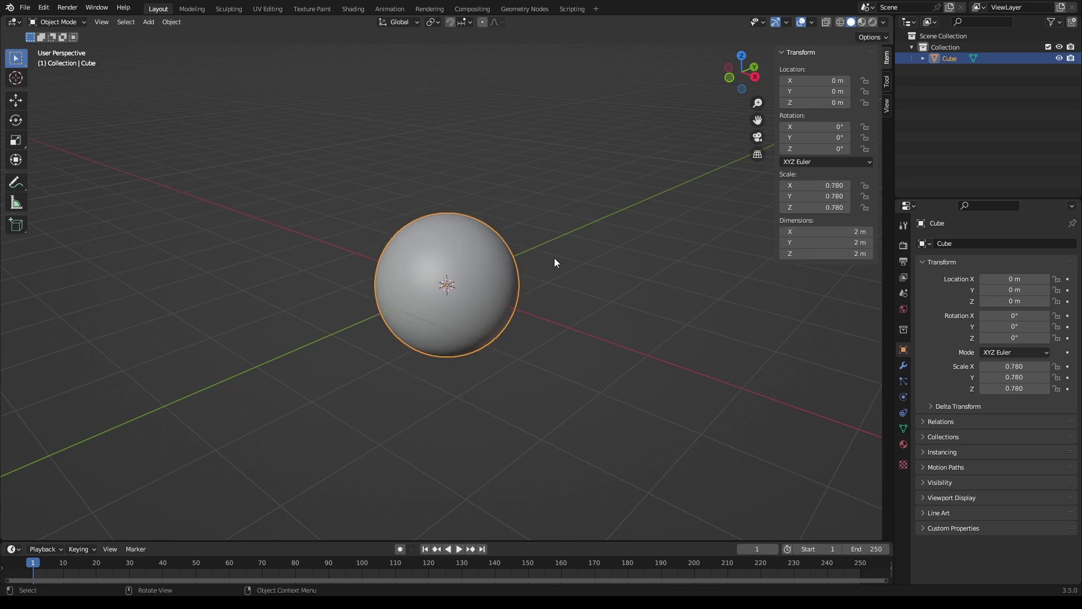
Apply the sphere's scale so its X, Y and Z scale values reset to 1
scroll(577, 220, "up", 1)
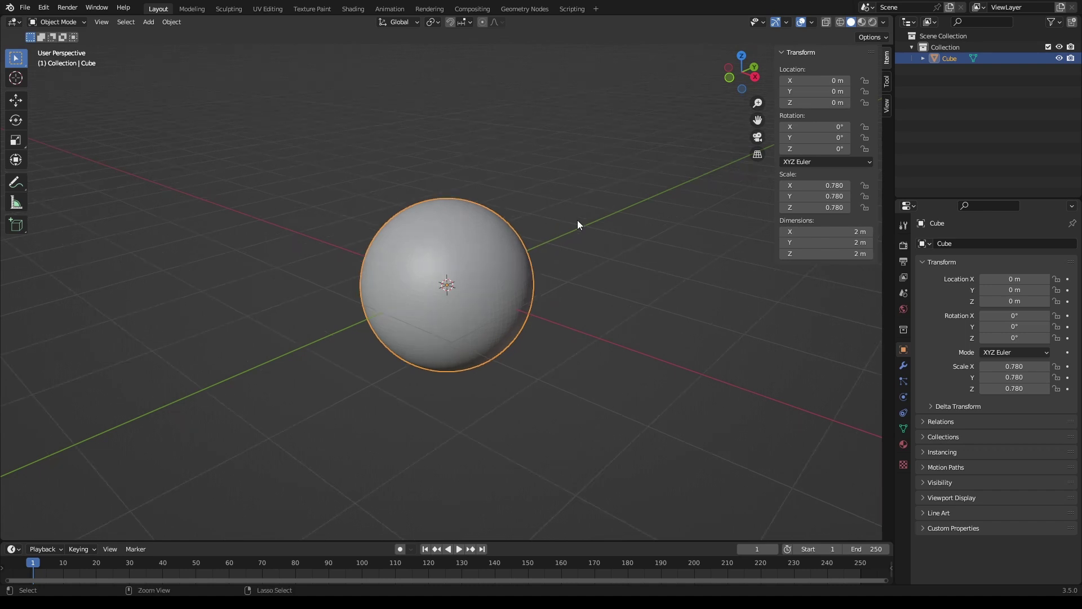
key("ctrl+a")
left_click(555, 257)
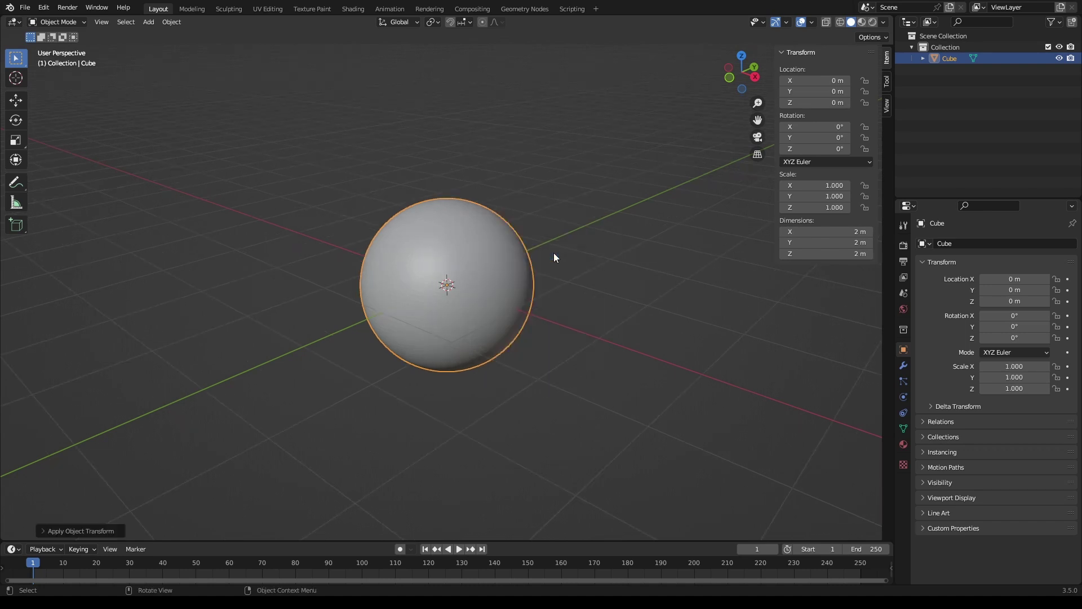
key("n")
Apply smooth shading to the sphere, deselecting it, and save the file
scroll(608, 206, "up", 1)
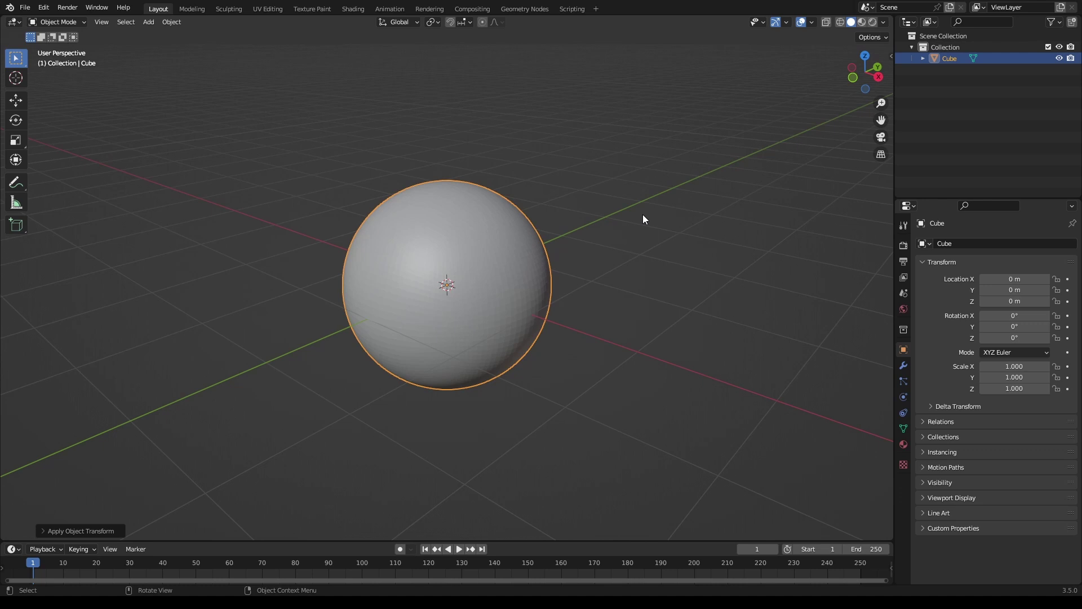
right_click(643, 217)
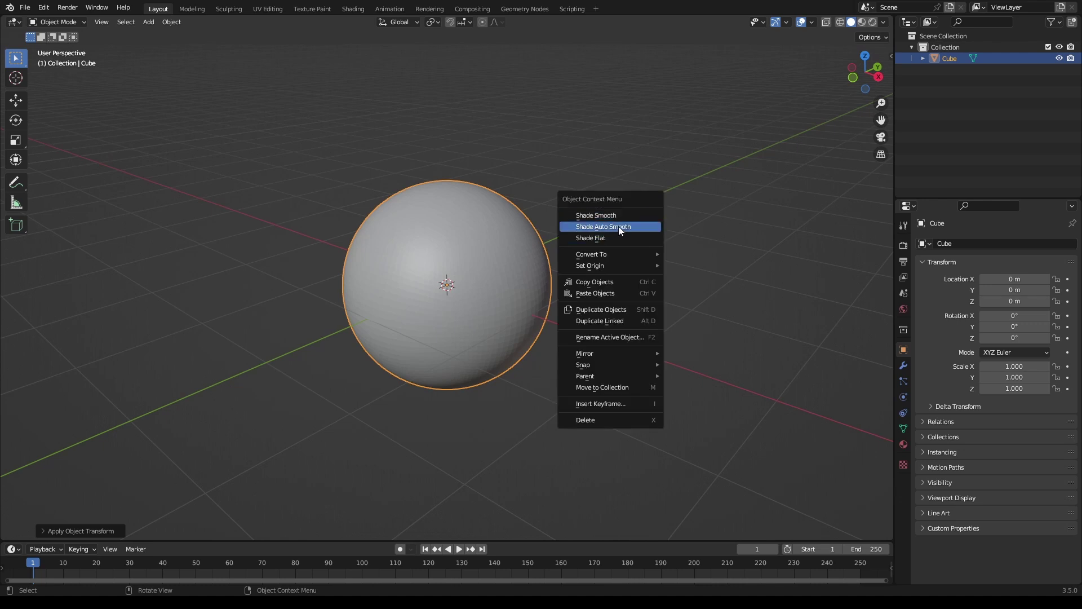
left_click(618, 227)
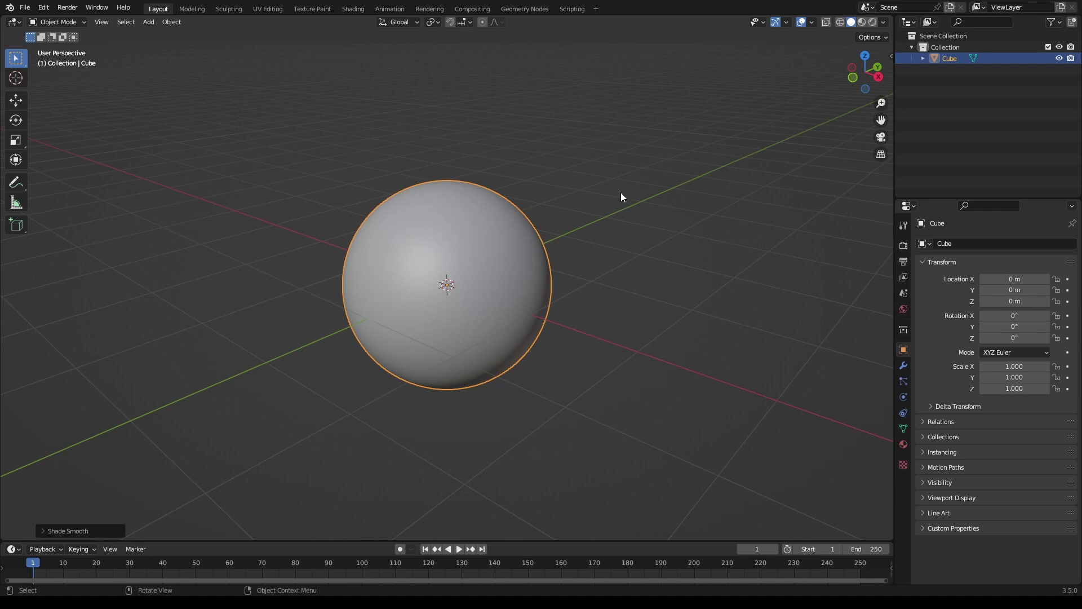
left_click(621, 196)
key("ctrl+s")
middle_click_drag(654, 244, 611, 248)
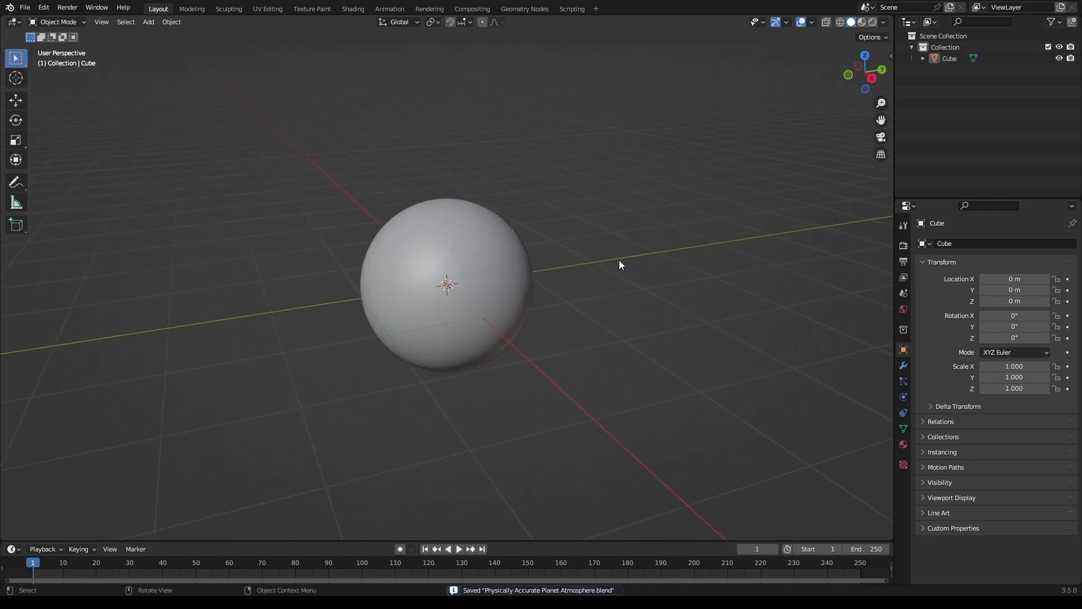
Rename the sphere object Cube as Test Ground and save the file
left_click(955, 57)
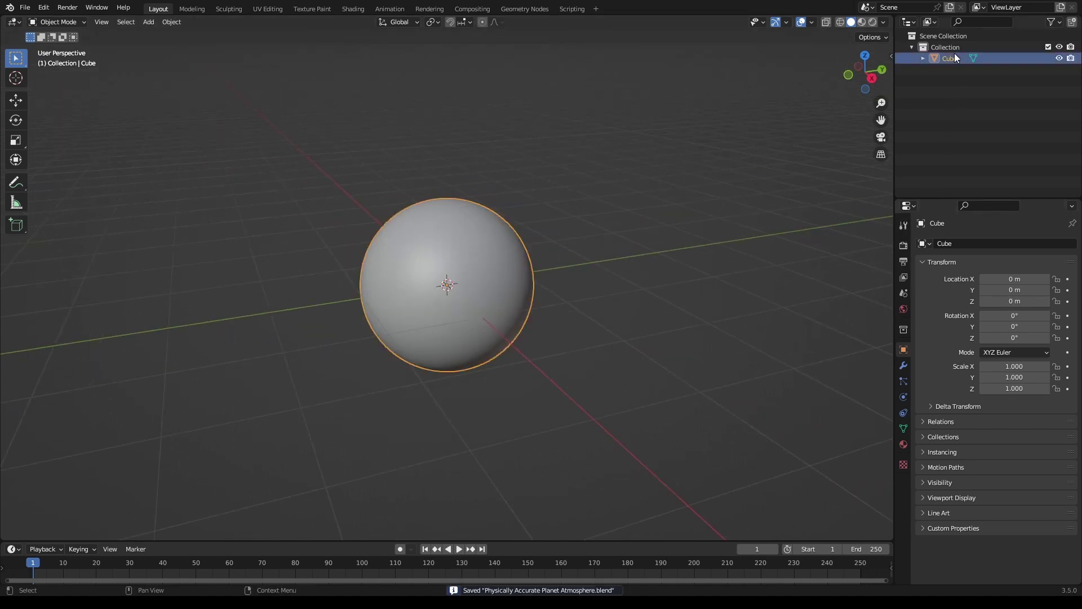
double_click(955, 55)
type("T")
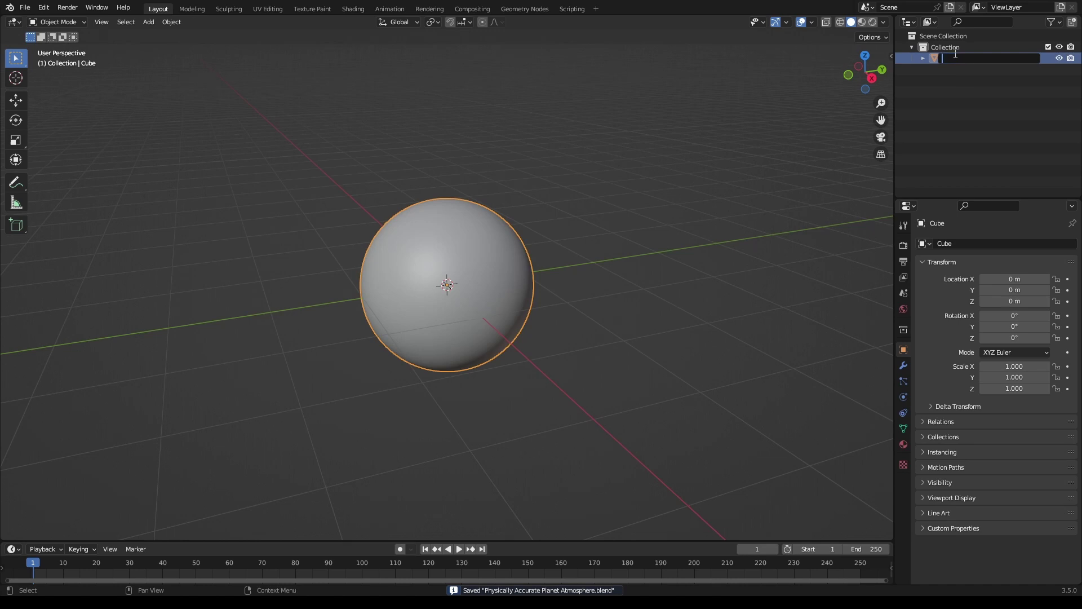
type("est")
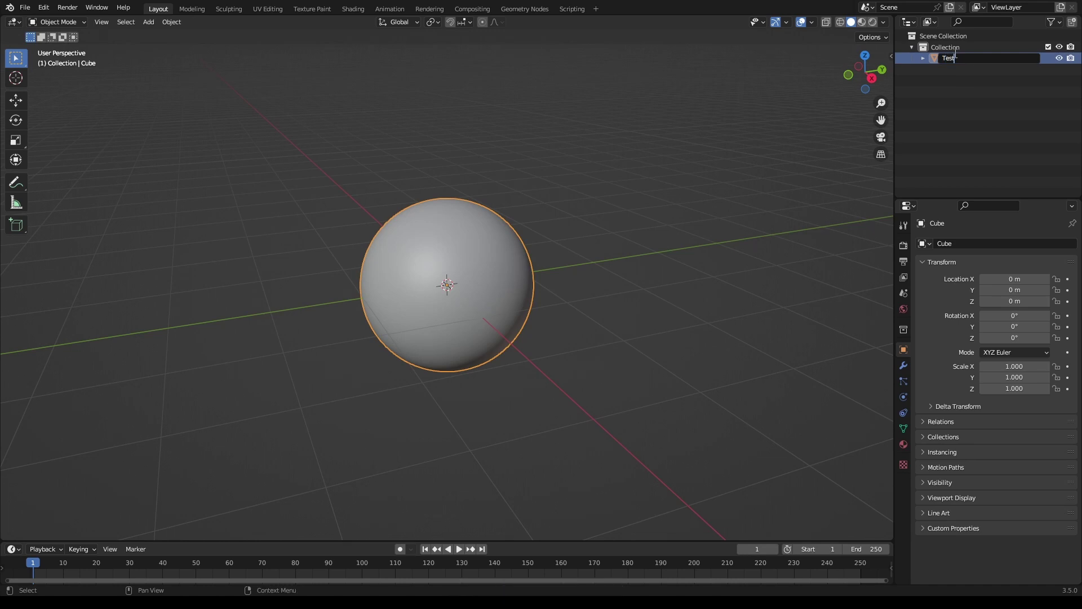
type(" Ground")
key("Return")
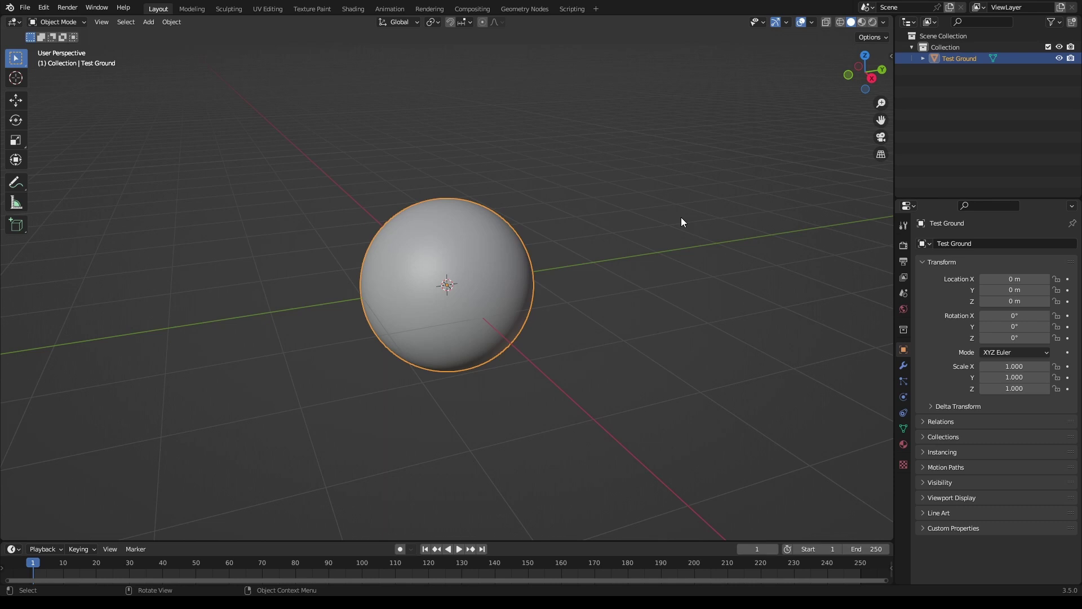
key("ctrl+s")
Duplicate the Test Ground sphere in place and rename the copy Atmosphere
key("shift+d")
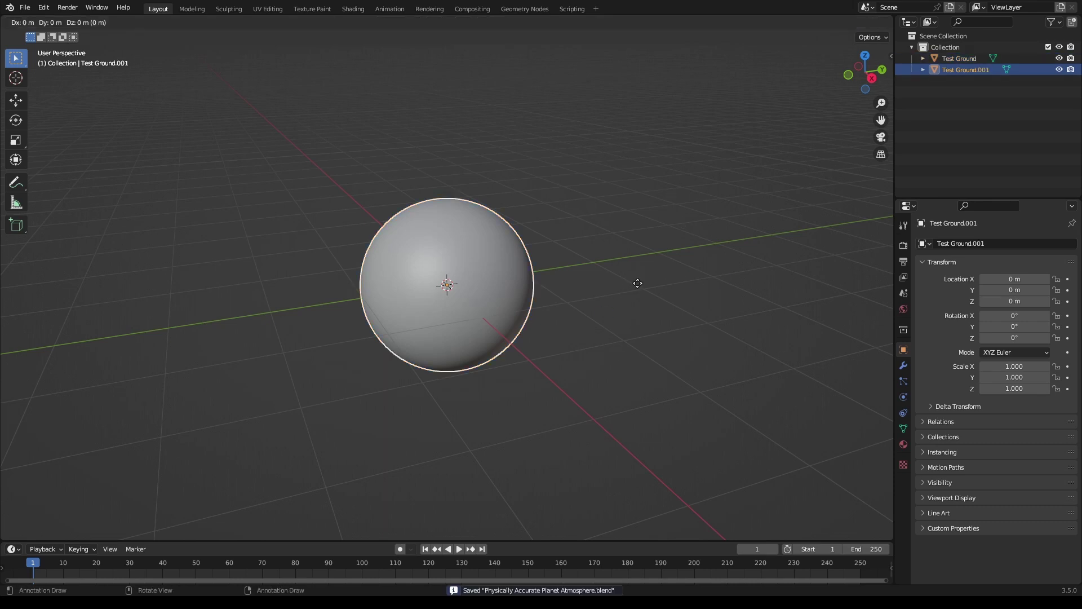
right_click(638, 280)
key("F2")
type("Atmos")
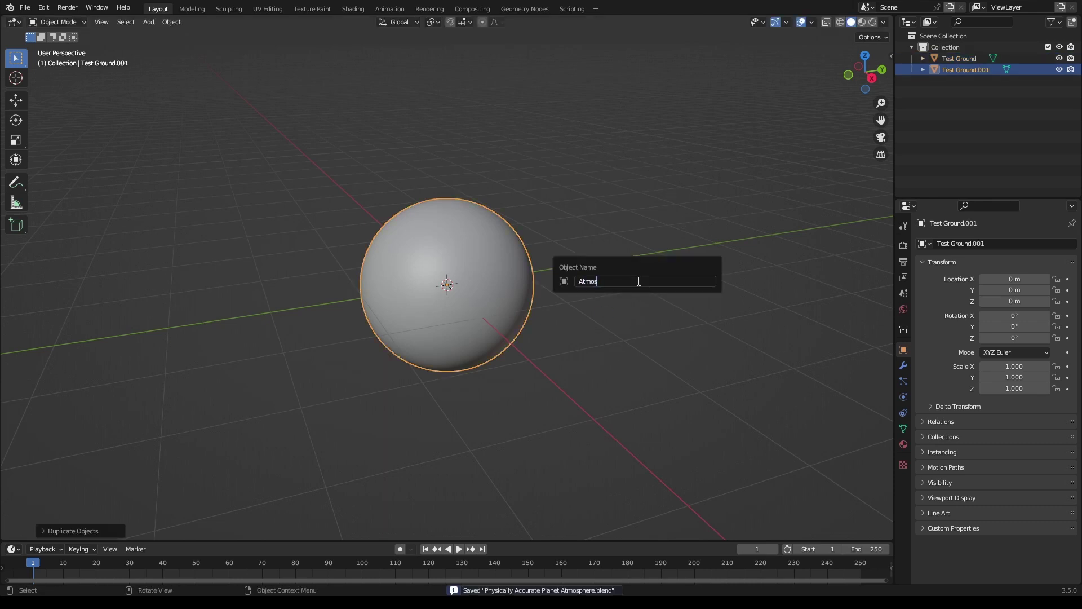
type("phere")
key("Return")
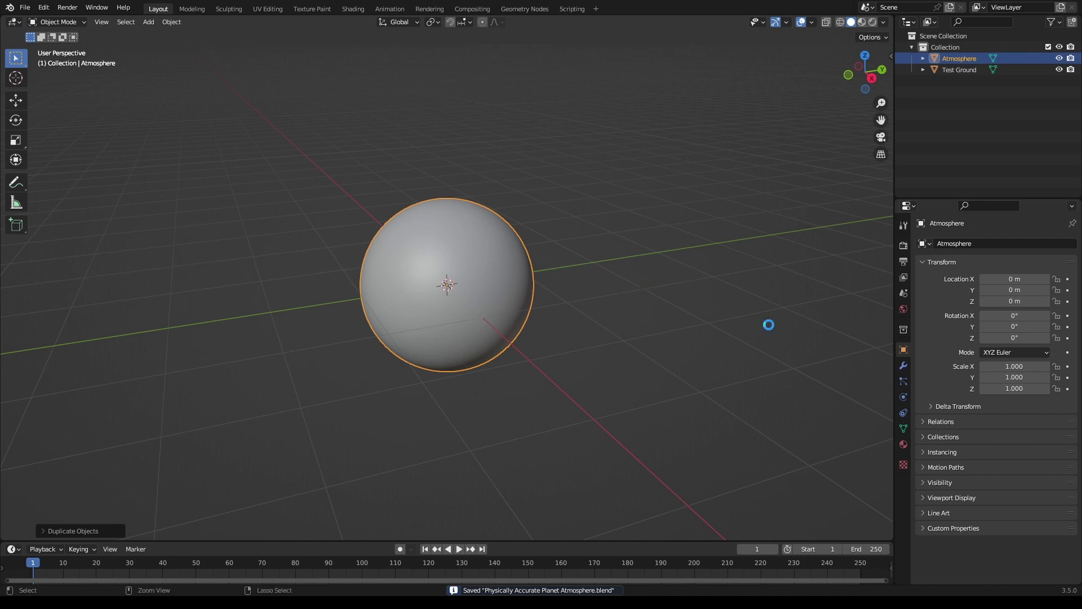
Assign the existing material named Material to the Test Ground object and rename that material Test Ground
left_click(907, 443)
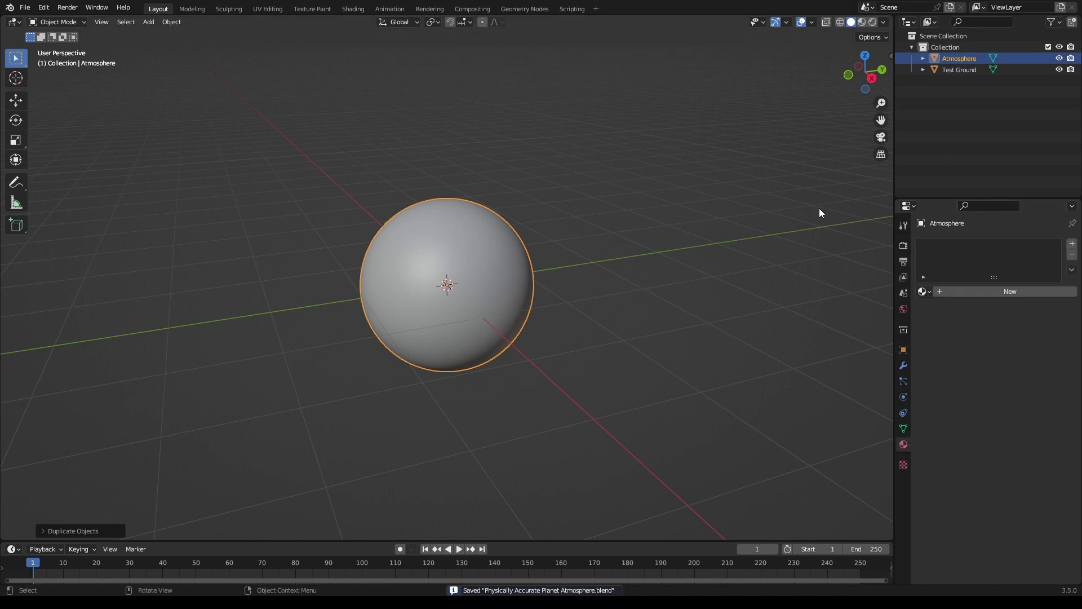
left_click(953, 70)
left_click(924, 292)
left_click(959, 305)
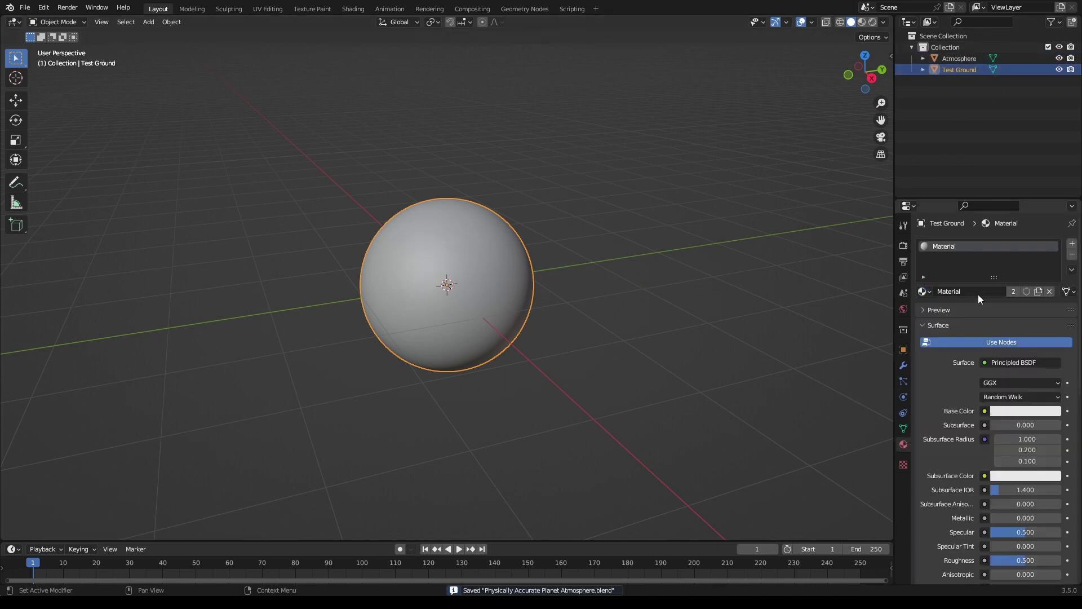
double_click(984, 292)
type("Test Ground")
key("Return")
Create a new material named Atmosphere on the Atmosphere object and save the file
left_click(958, 59)
left_click(999, 292)
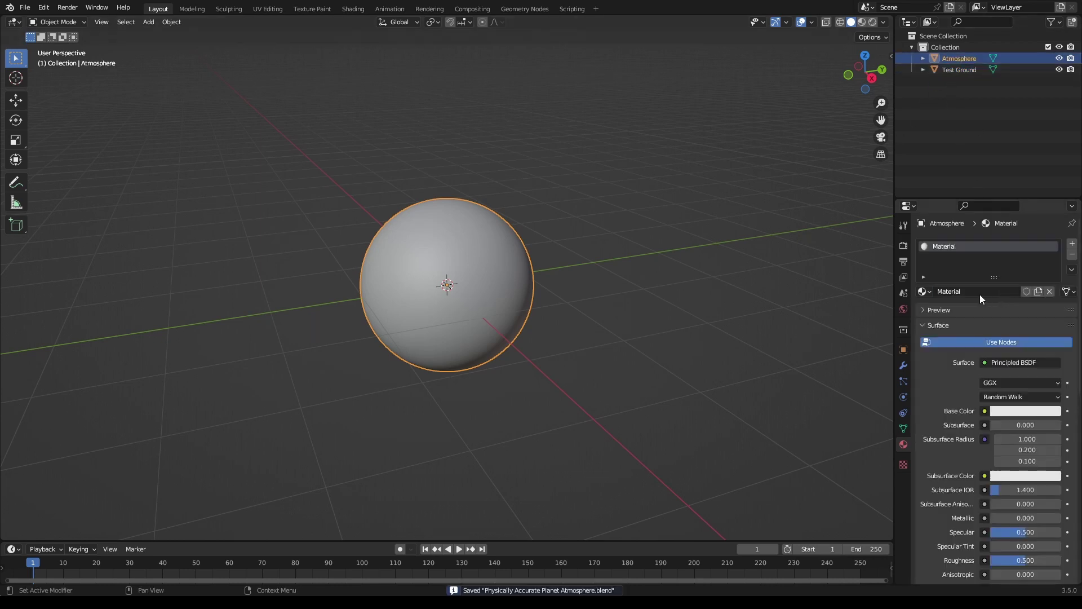
double_click(980, 291)
type("Atmosphere")
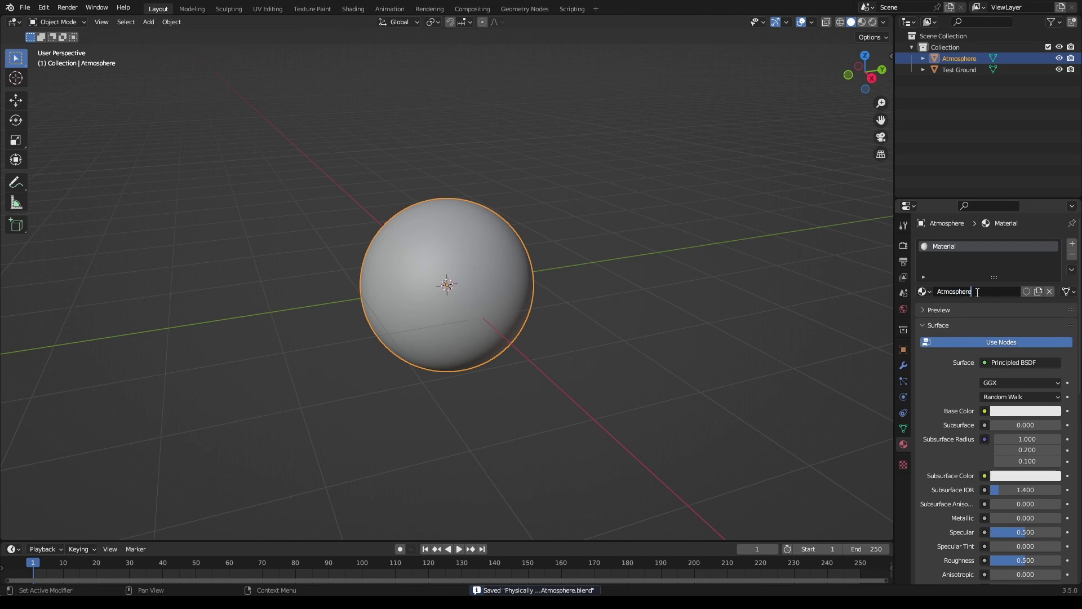
key("Return")
key("ctrl+s")
Set the render engine to Cycles with GPU Compute as the device
left_click(904, 246)
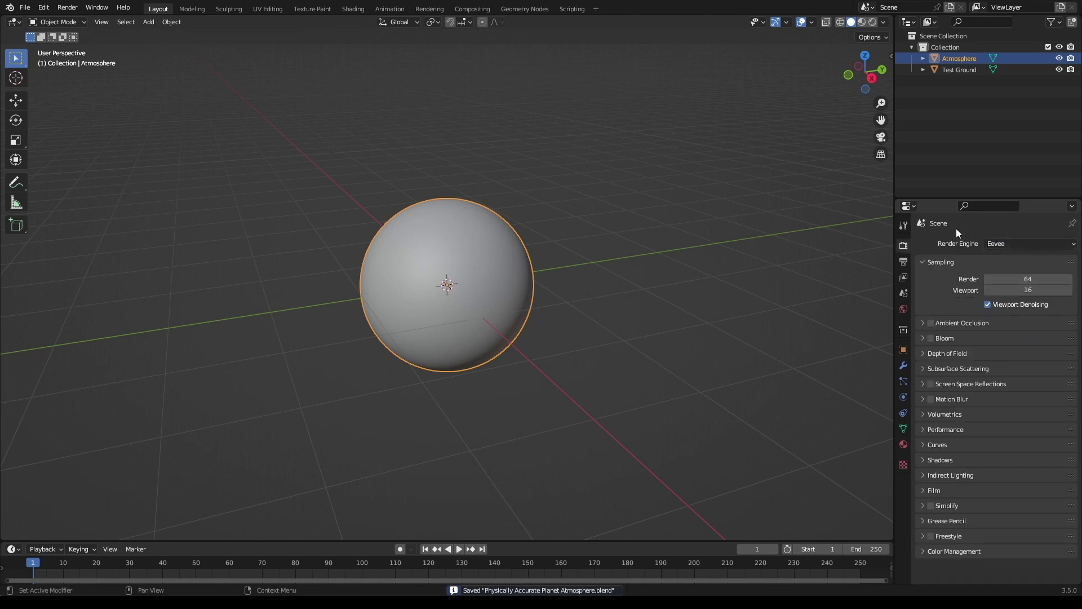
left_click(995, 245)
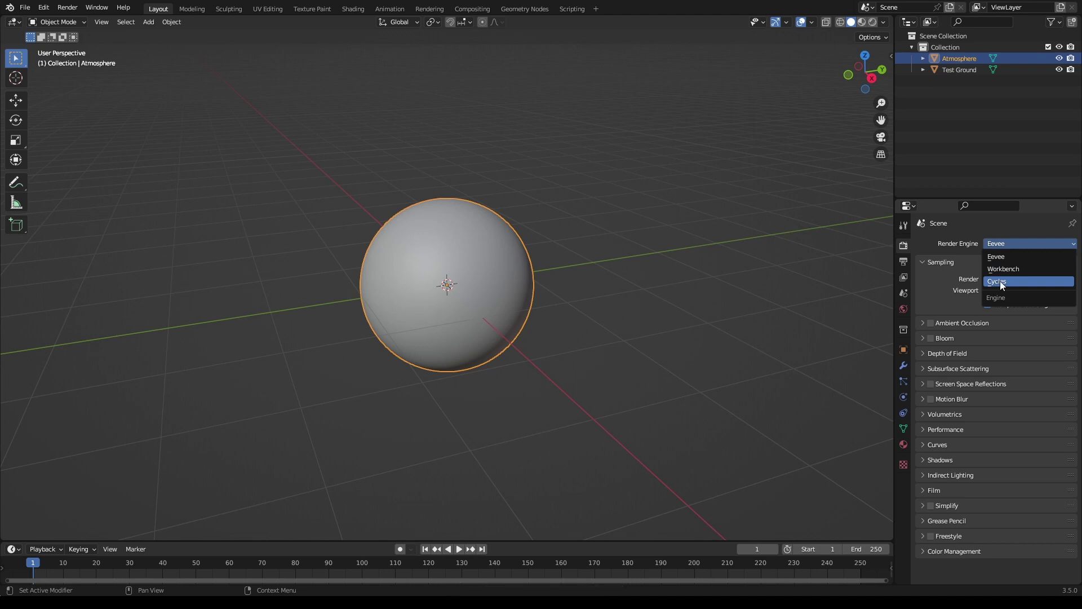
left_click(1001, 280)
left_click(1004, 273)
left_click(1003, 297)
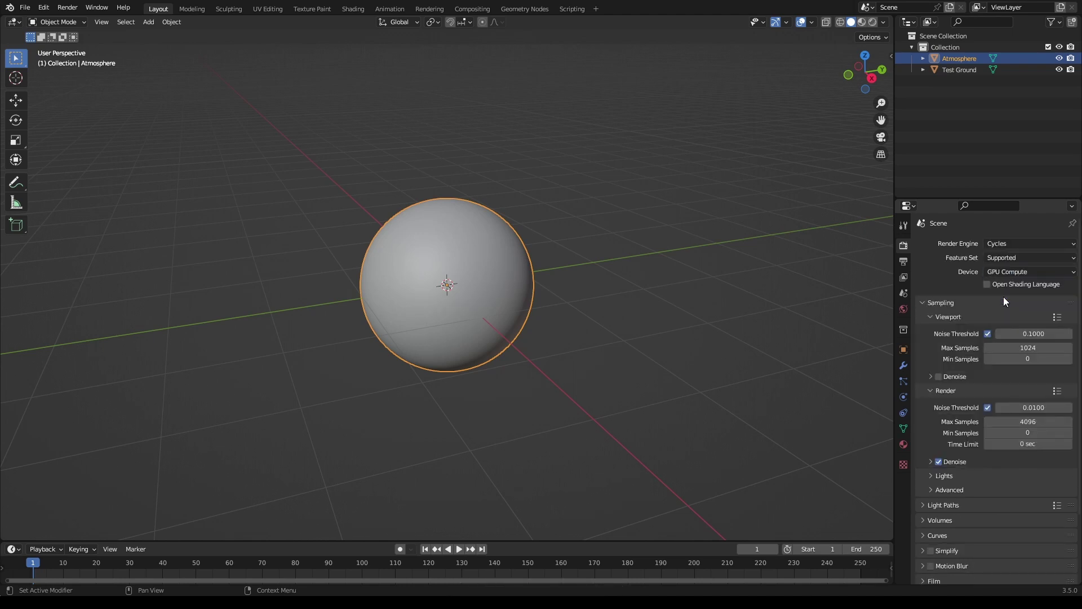
Save the file and set viewport sampling to noise threshold 0.0025, 256 max samples and 64 min samples
key("ctrl+s")
left_click(1028, 333)
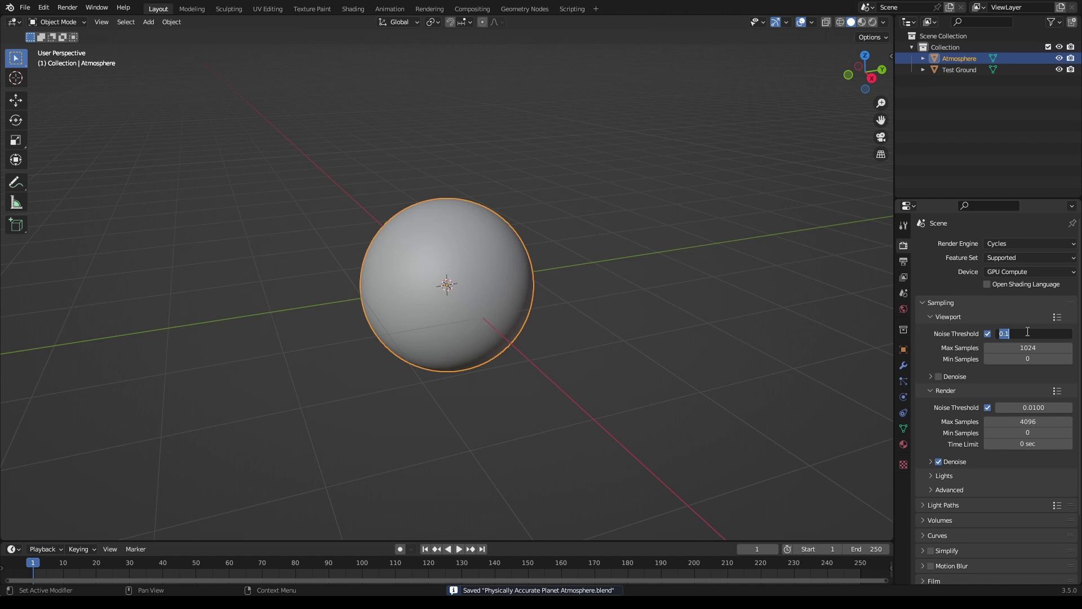
key("BackSpace")
type("0.0025")
key("Return")
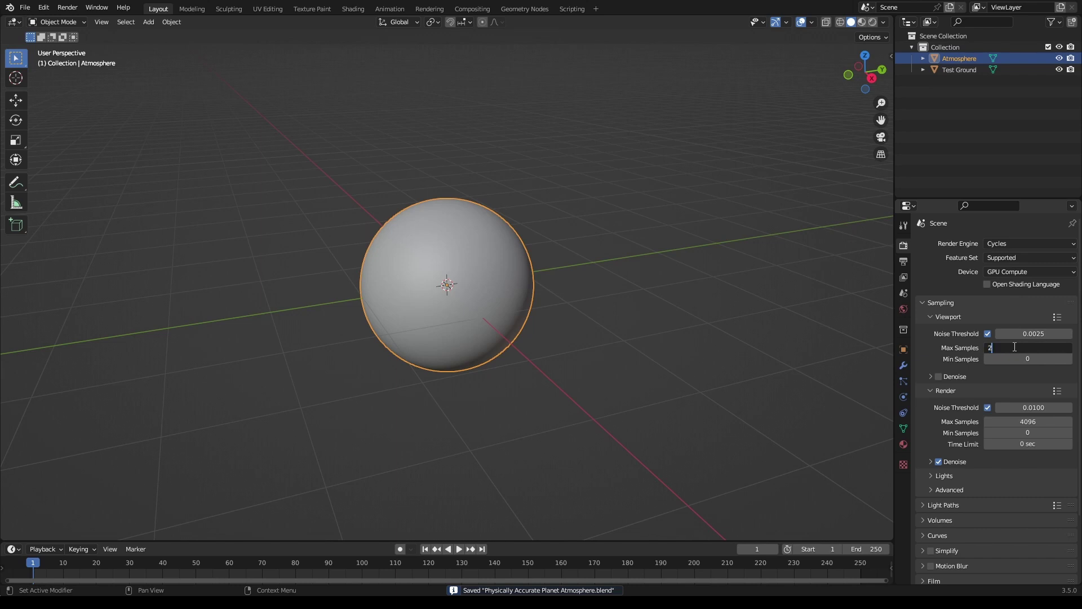
left_click_drag(1028, 348, 1025, 348)
left_click(1032, 359)
type("64")
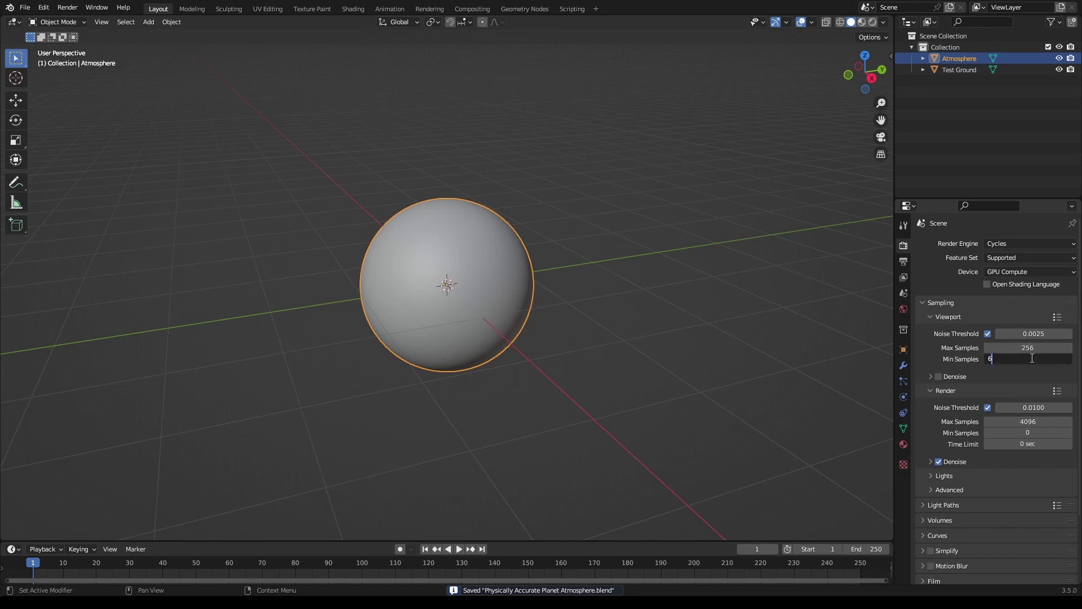
key("Return")
In the light path settings, set the max bounces to 6 total and 1 diffuse
scroll(1015, 372, "down", 3)
left_click(940, 440)
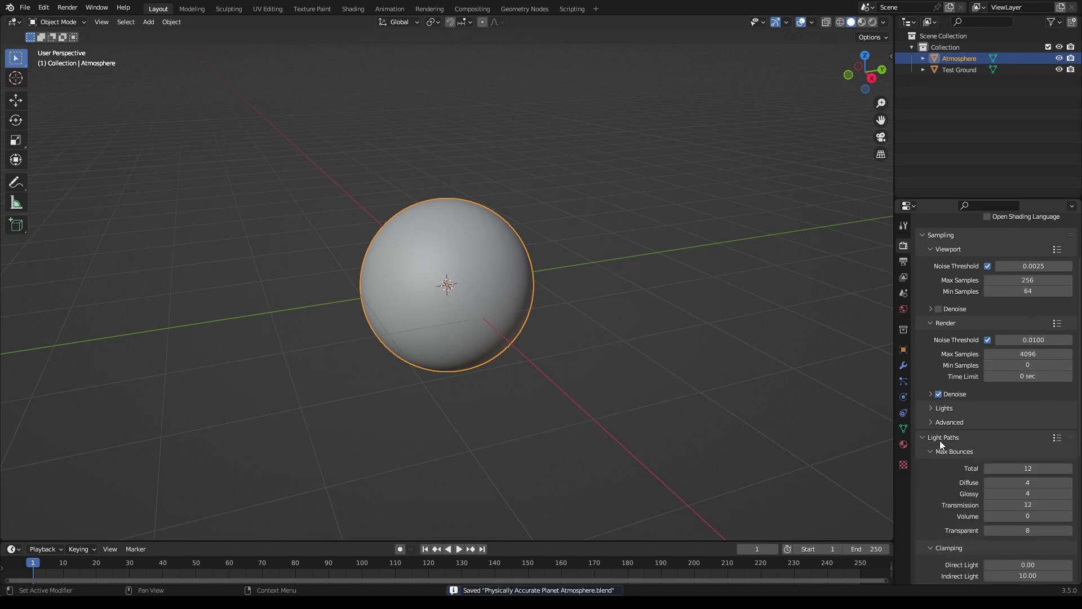
scroll(940, 440, "down", 3)
left_click(1031, 400)
type("6")
key("Return")
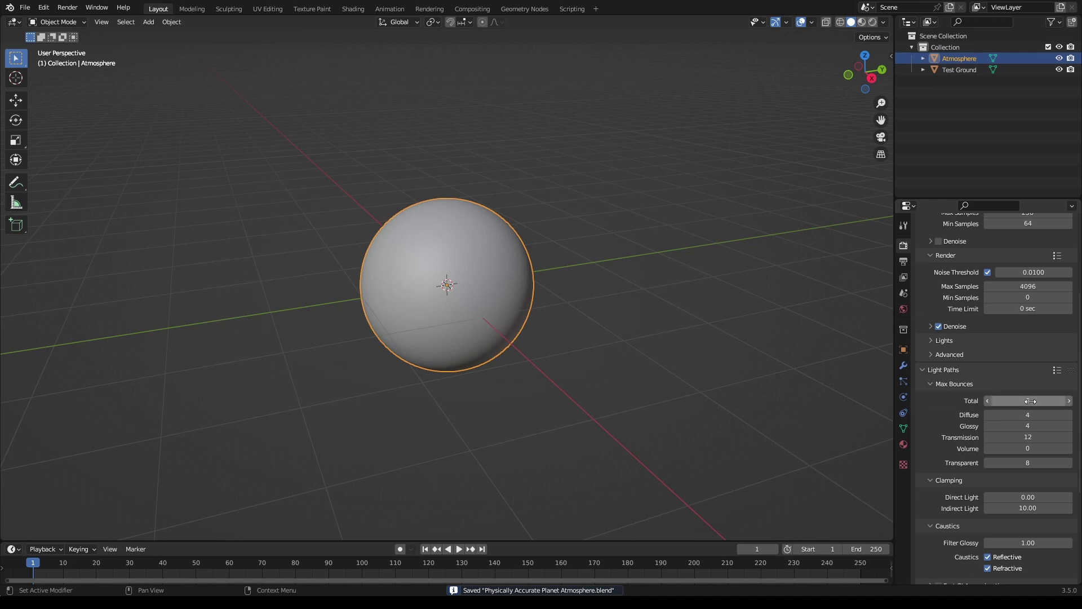
left_click(988, 414)
left_click(988, 415)
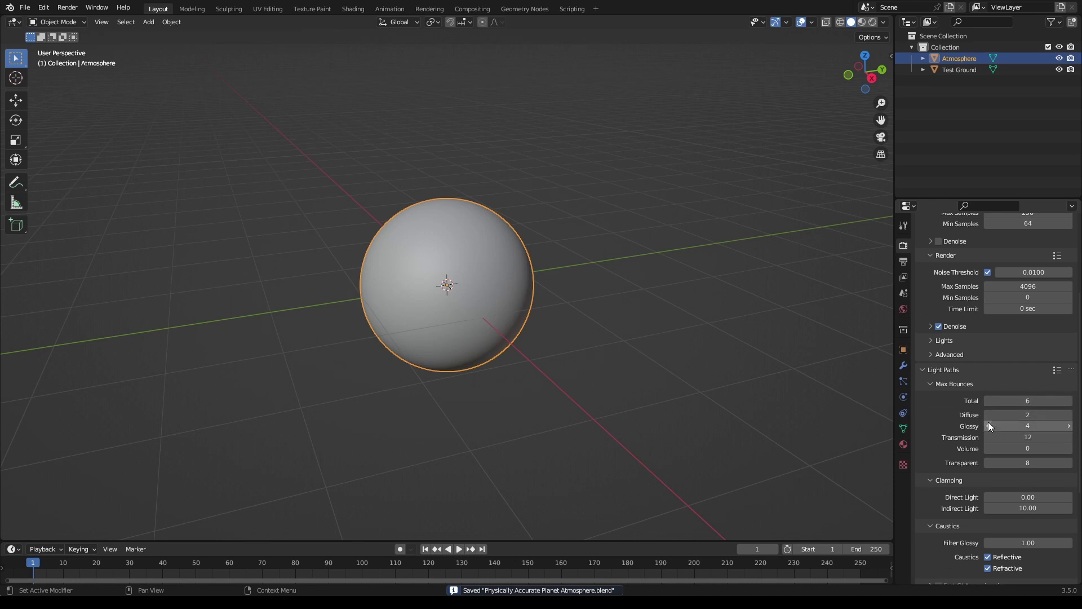
left_click(988, 414)
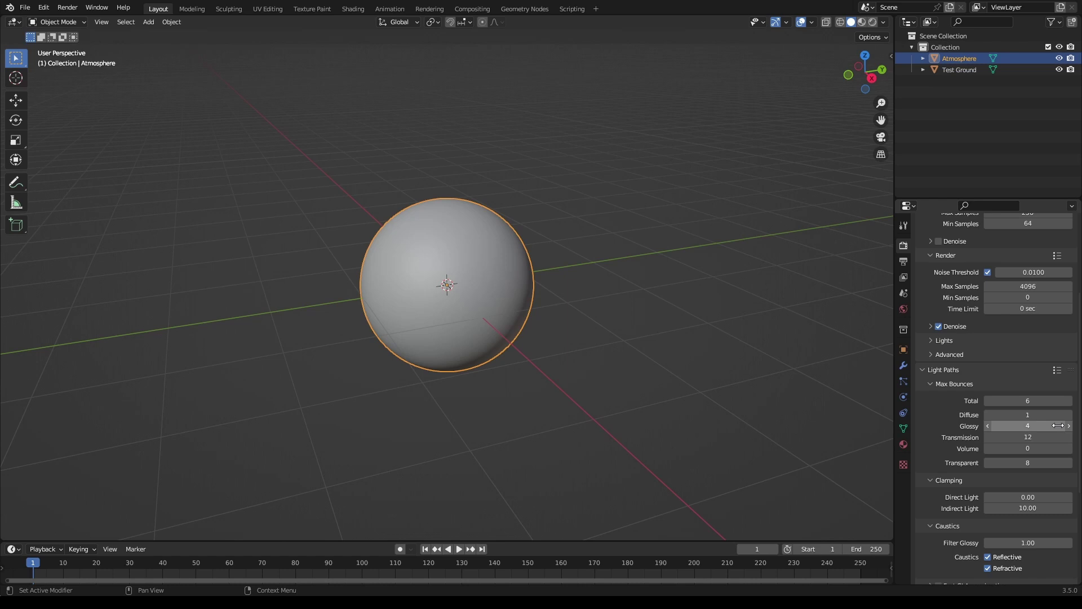
Set the glossy max bounces to 2 and the transmission max bounces to 6
left_click(988, 425)
left_click(988, 426)
left_click(988, 425)
left_click(1069, 428)
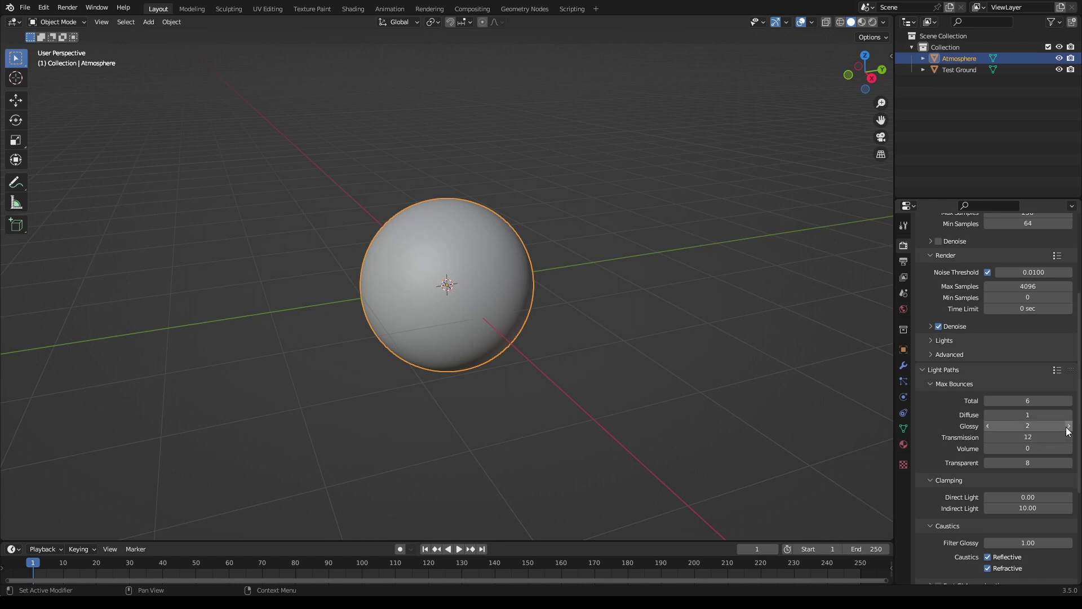
left_click(1049, 438)
type("6")
key("Return")
Set the volume max bounces to 2, save the file, and set the transparent max bounces to 6
double_click(1043, 446)
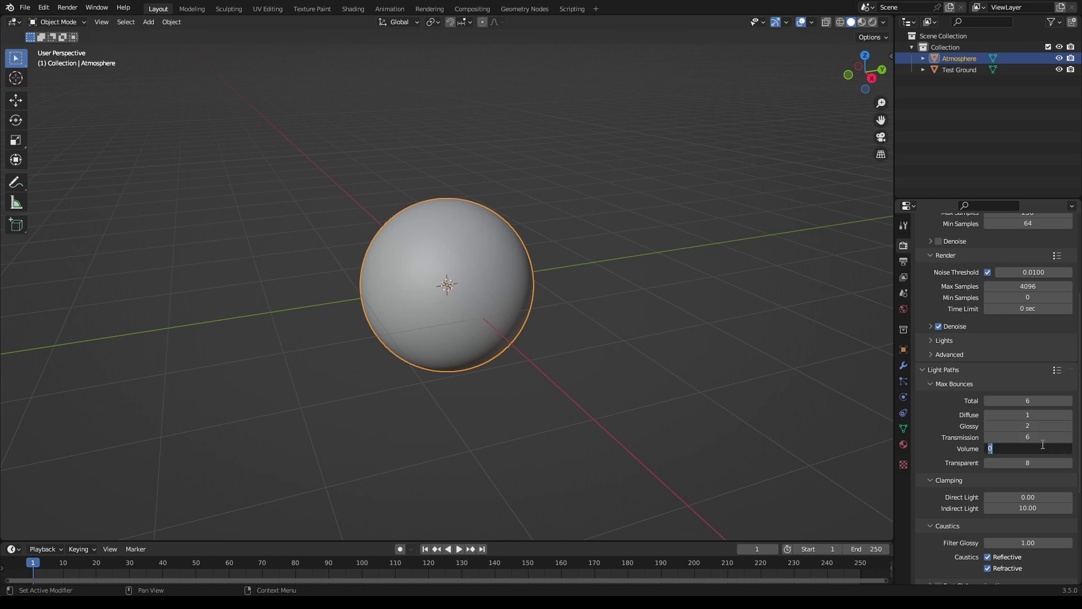
type("2")
key("Return")
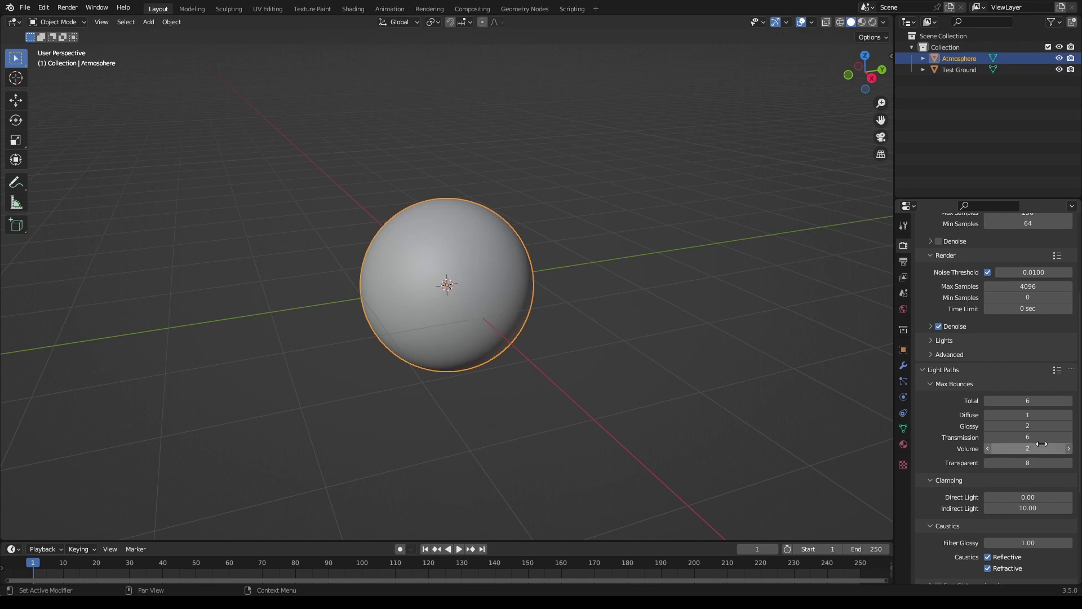
key("ctrl+s")
double_click(1029, 461)
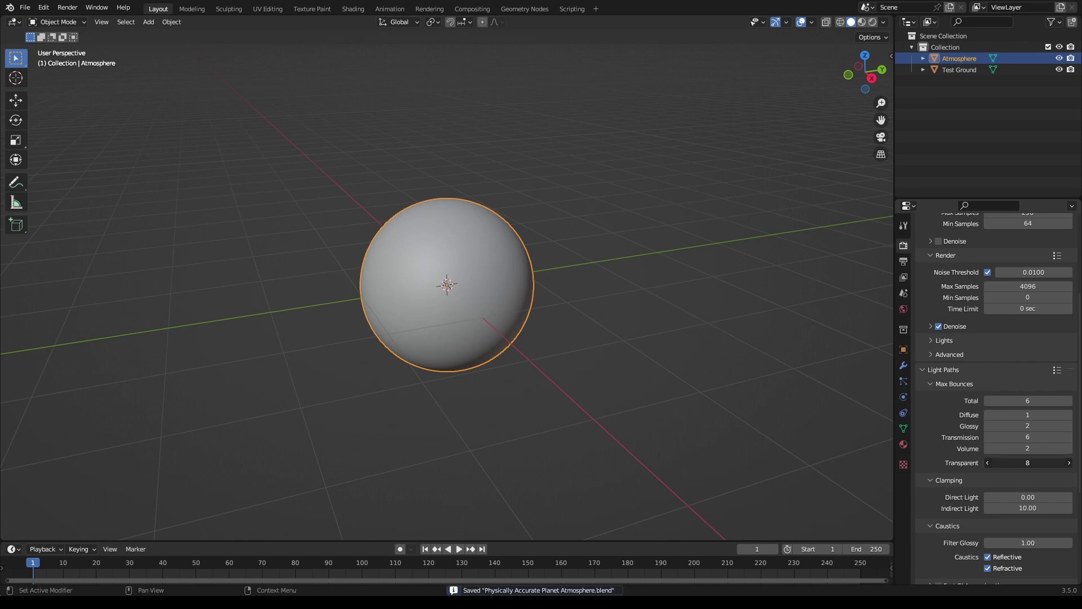
type("6")
key("Return")
In the volume render settings, set max steps to 512 and both render and viewport step rates to 0.01
scroll(1015, 462, "down", 7)
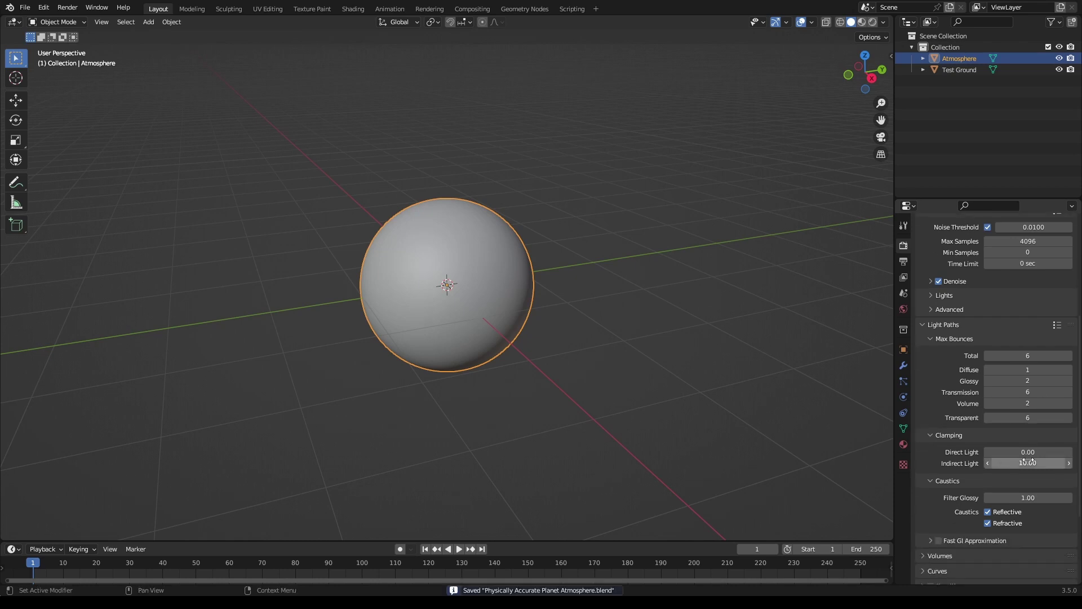
left_click(945, 440)
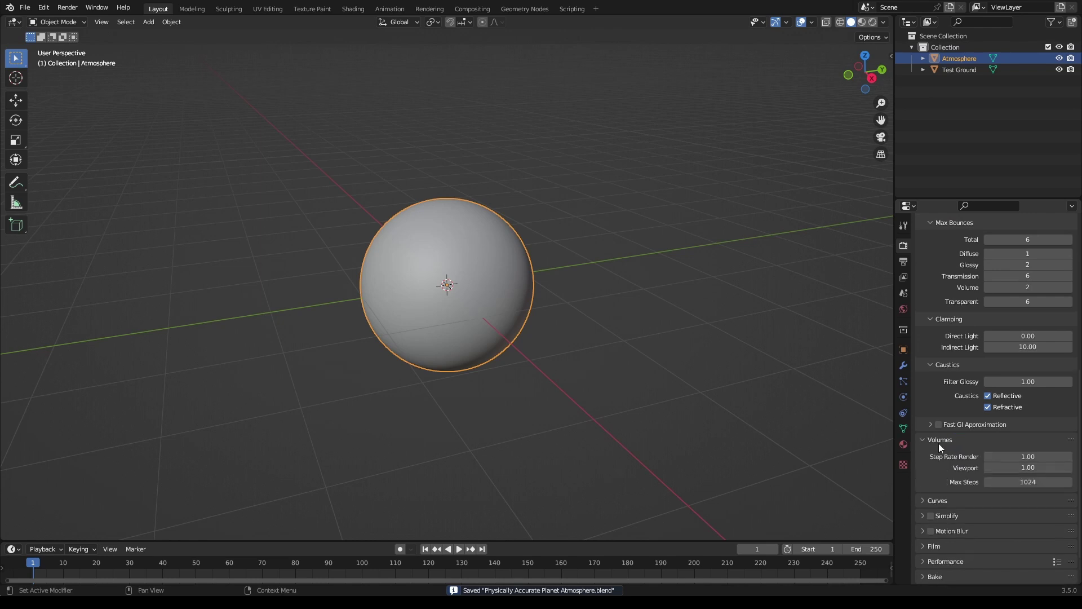
double_click(1021, 481)
type("512")
key("Return")
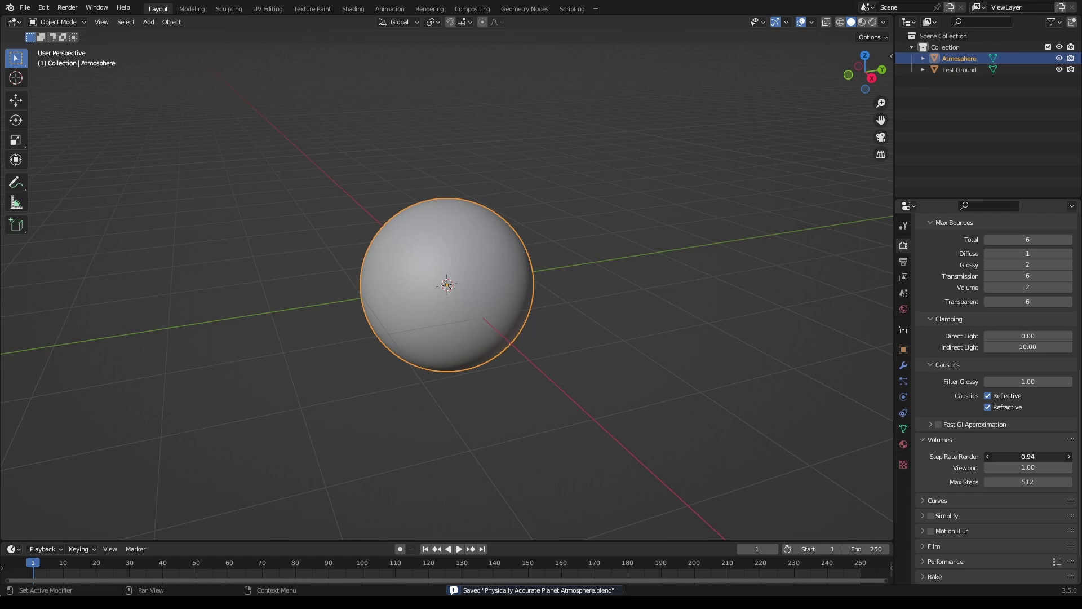
left_click_drag(1028, 456, 1028, 467)
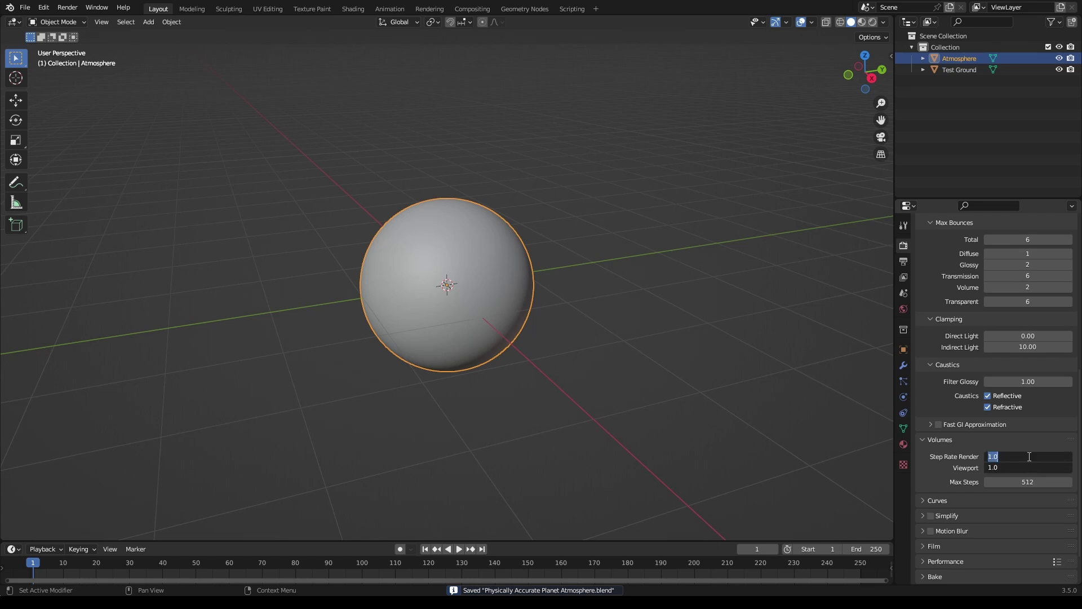
type(".01")
key("Return")
Change the memory tile size in the render performance settings
scroll(1026, 453, "down", 2)
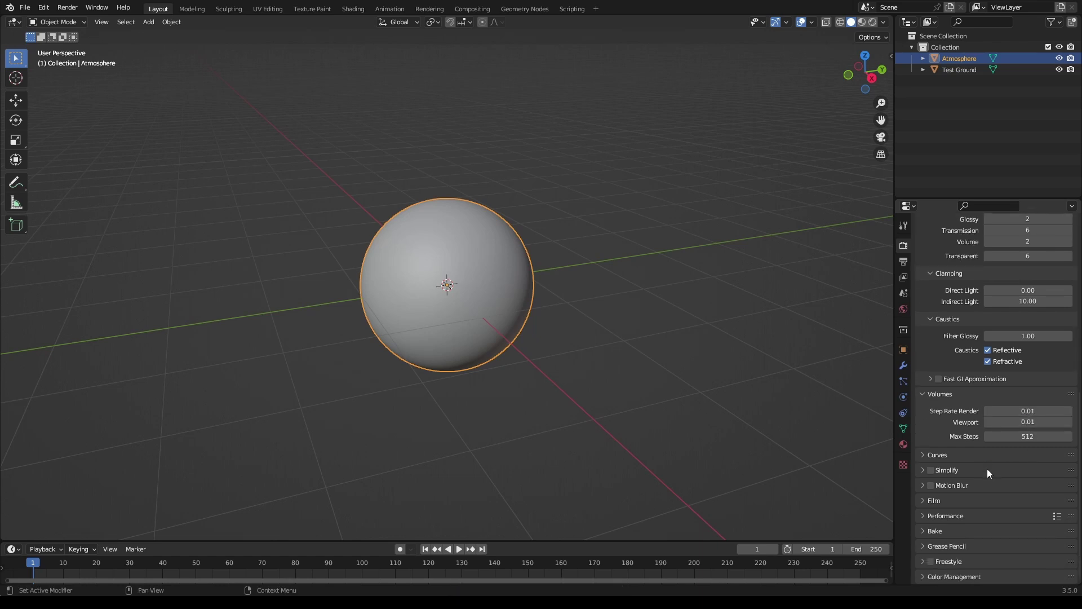
left_click(949, 517)
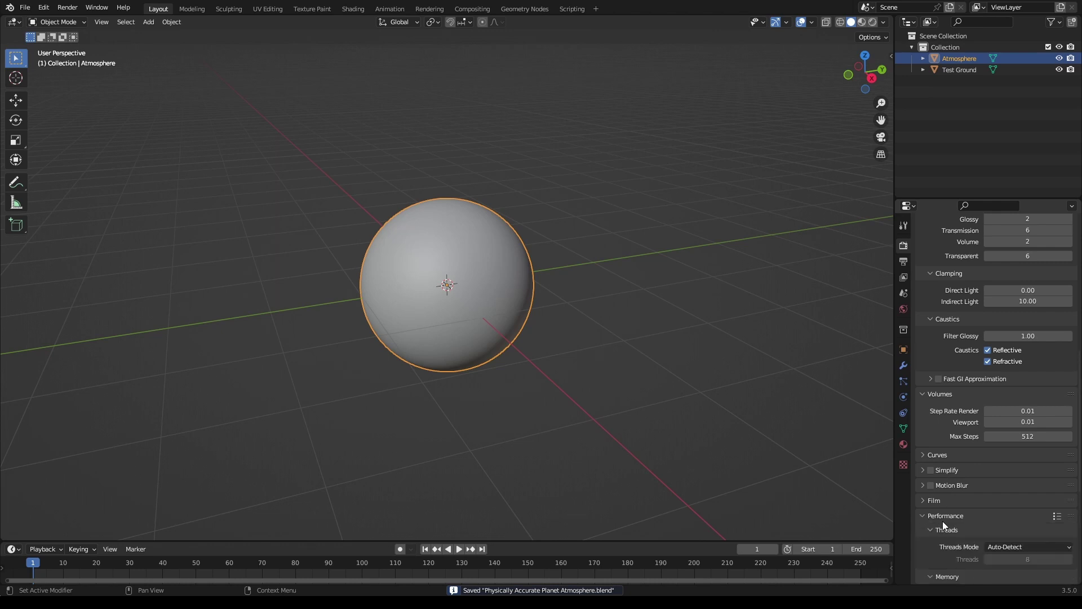
scroll(1020, 509, "down", 8)
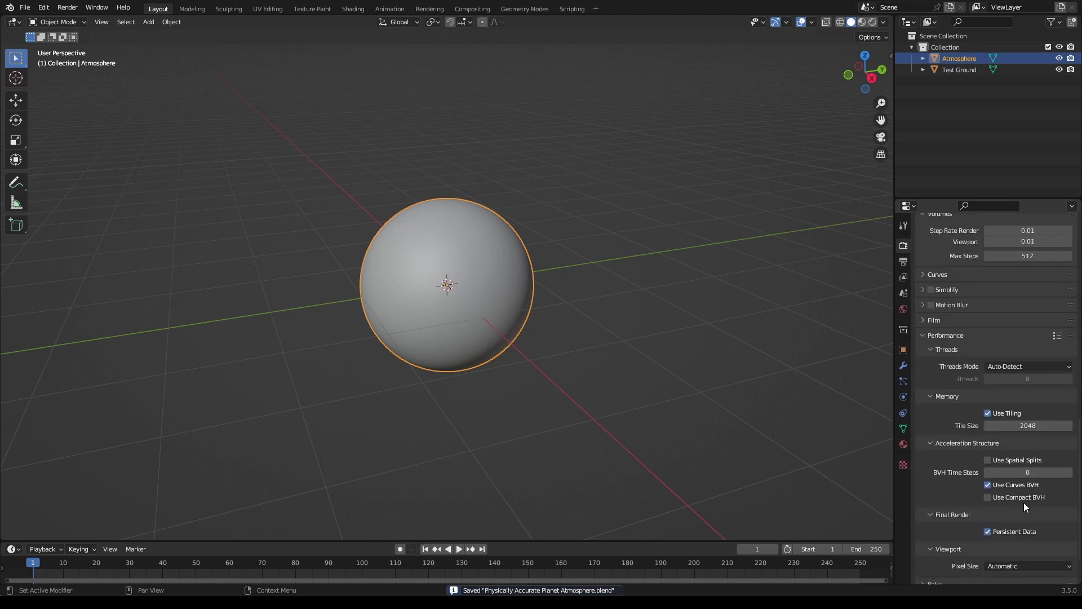
left_click(1020, 426)
type("10")
key("Return")
scroll(1016, 424, "up", 20)
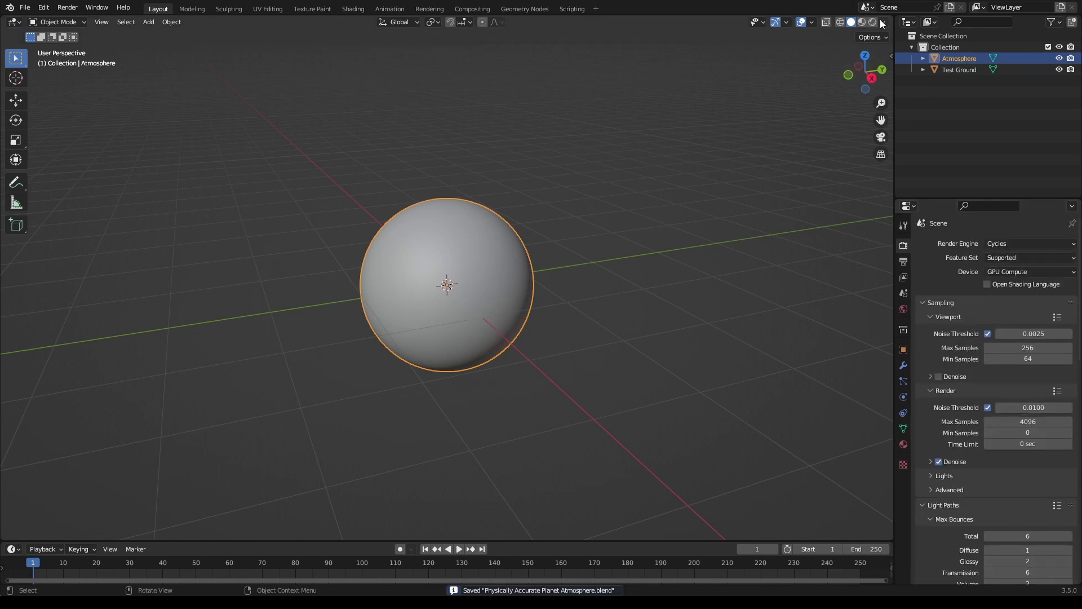
Add a Sun light, rotate it 80° about the global X axis, and save the file
key("shift+a")
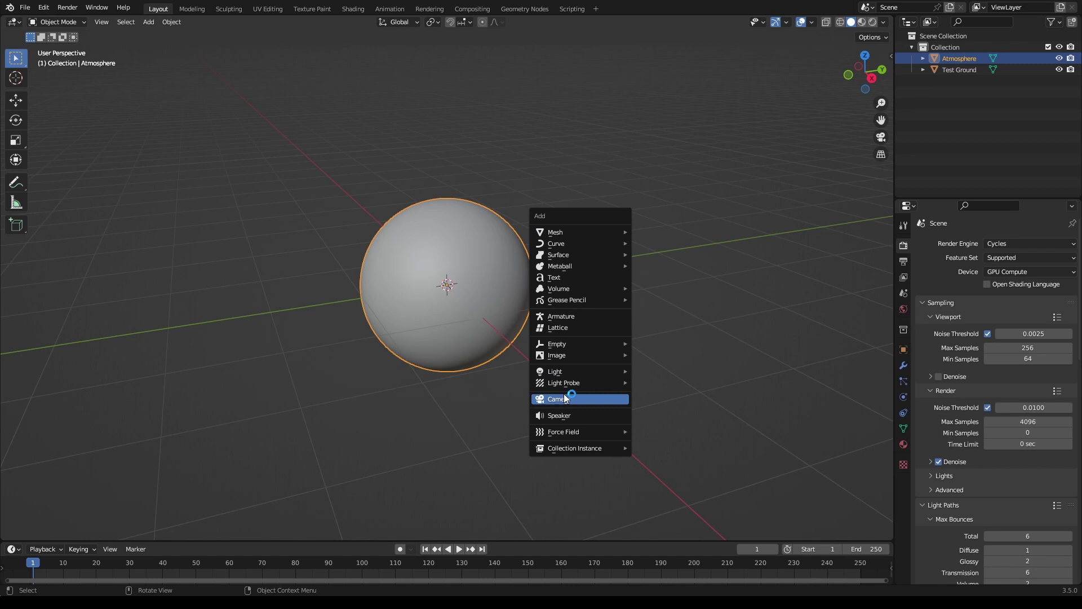
mouse_move(575, 372)
left_click(654, 383)
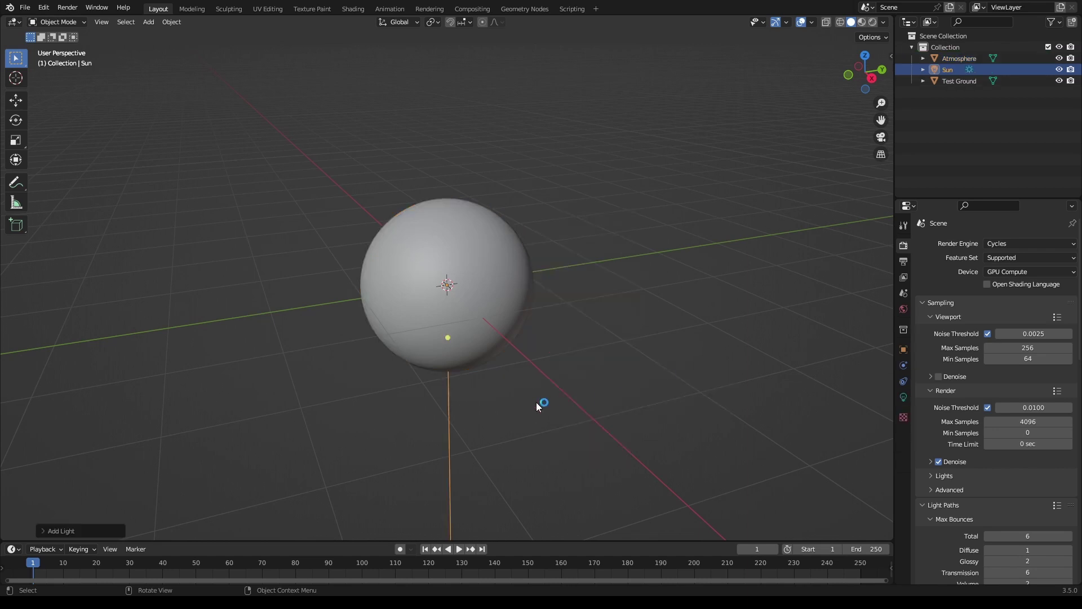
middle_click_drag(536, 401, 611, 390)
type("rx")
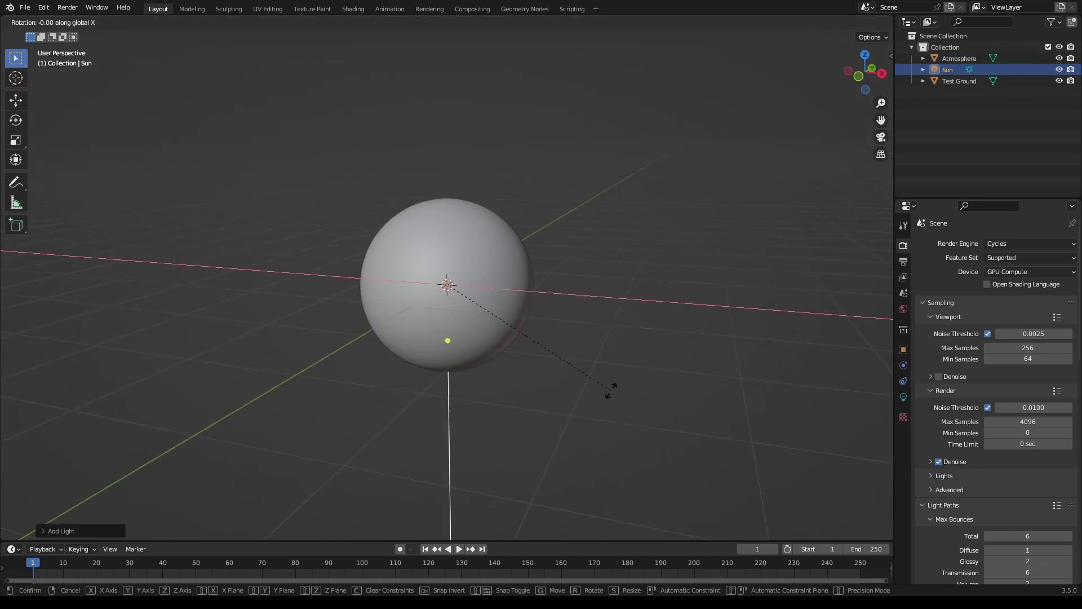
type("80")
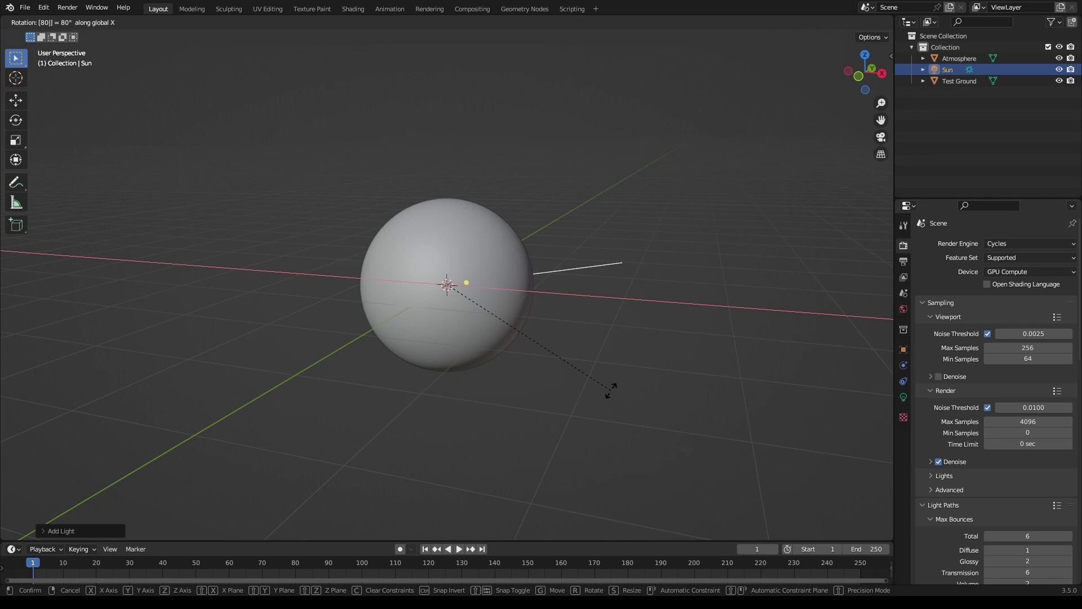
key("Return")
key("ctrl+s")
Set the Sun light's angle to 0.06° and its strength to 2.560
left_click(903, 397)
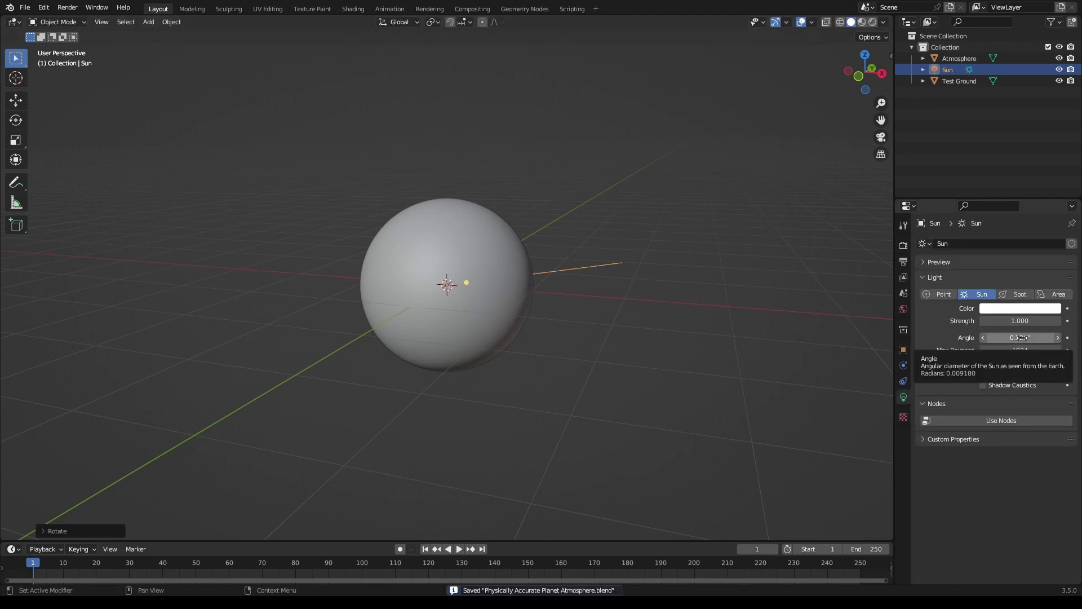
left_click(1023, 337)
type("0.06")
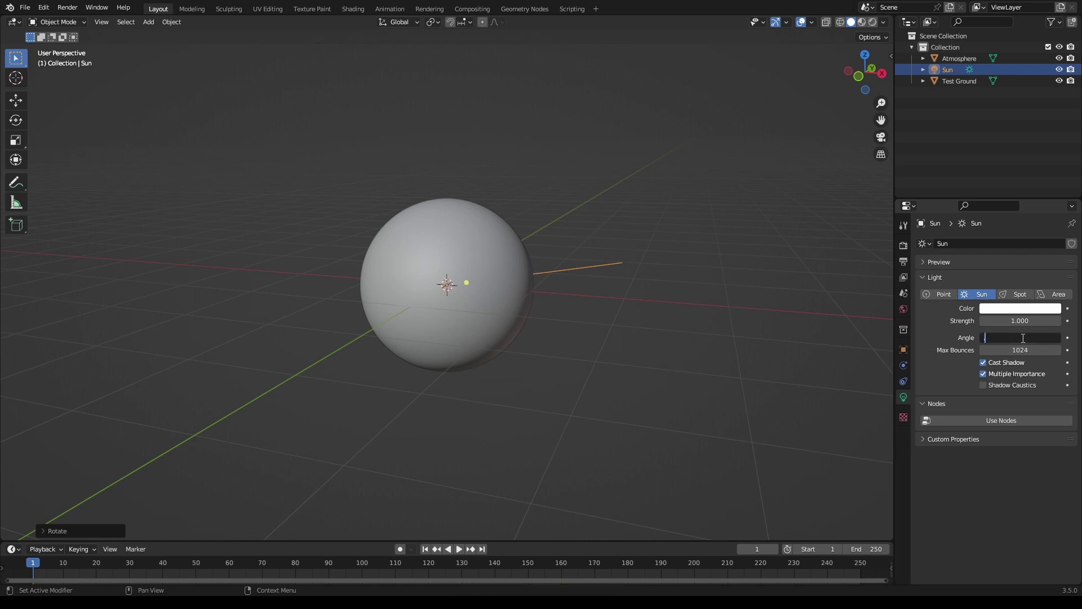
key("Return")
mouse_move(1026, 322)
left_mouse_down()
mouse_move(1049, 322)
mouse_move(1026, 321)
left_mouse_up()
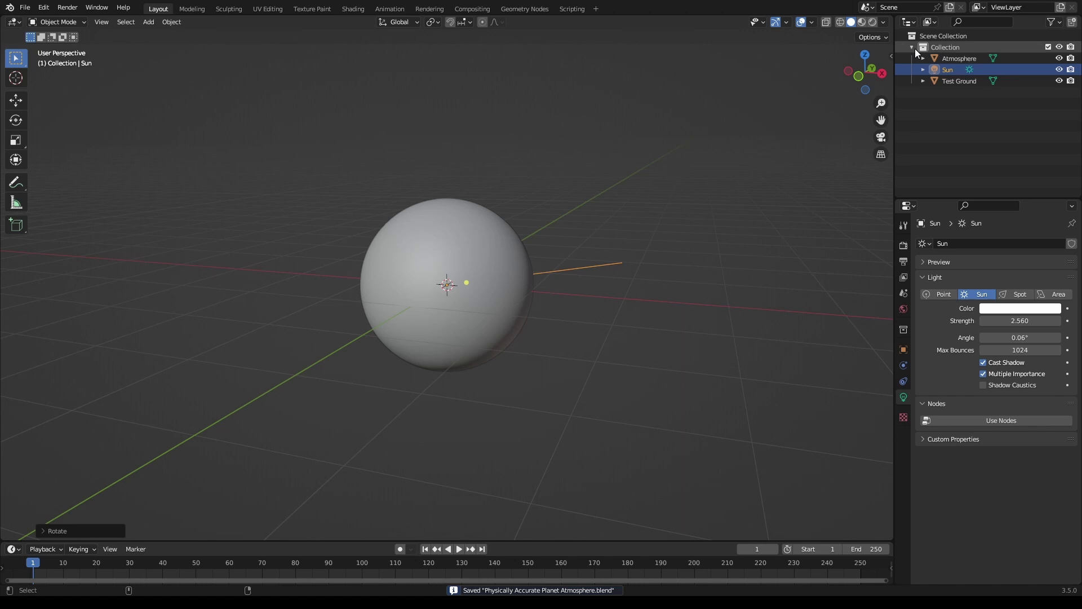
Switch the viewport to Rendered shading with no object selected
left_click(873, 24)
left_click(554, 332)
left_click(554, 337)
middle_click_drag(555, 338, 654, 351)
Set the world background strength to 0 and its color to black
left_click(903, 309)
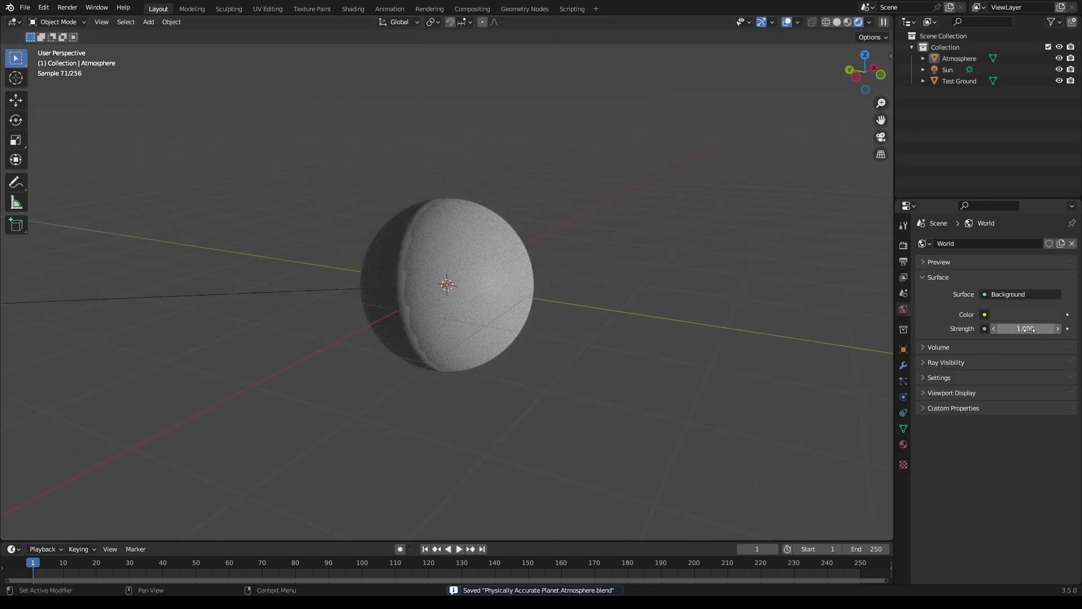
left_click_drag(1032, 331, 999, 330)
left_click(1043, 316)
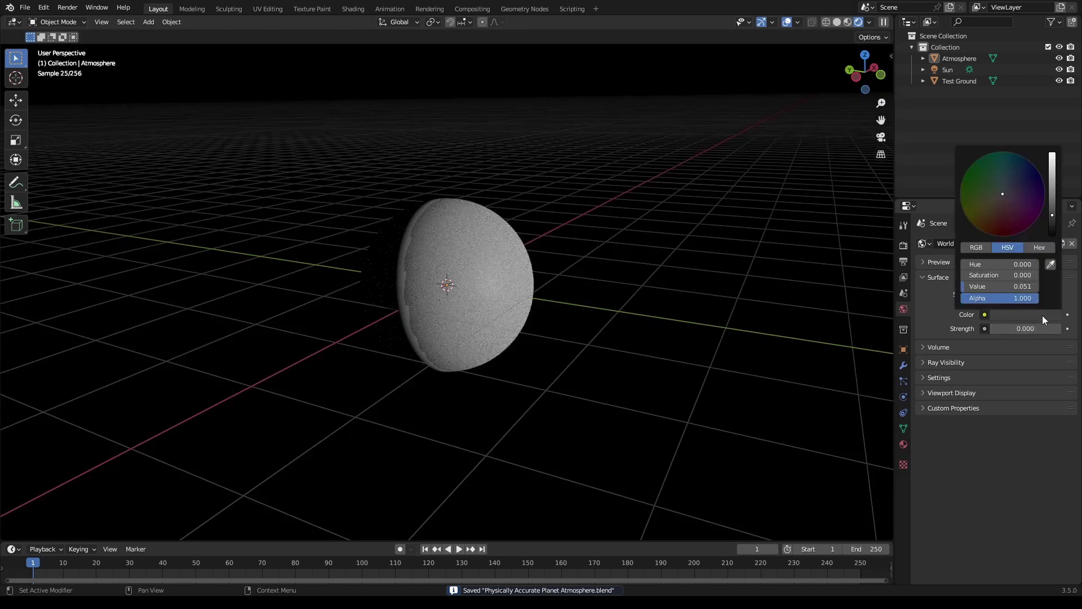
left_click_drag(1052, 218, 1053, 234)
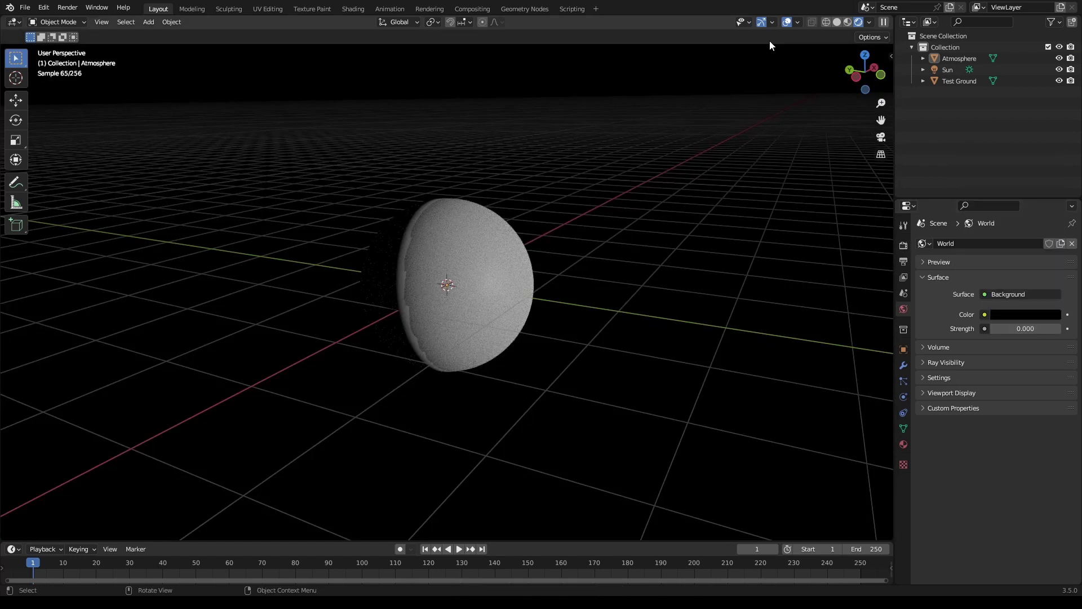
Turn off the viewport overlays and hide the Atmosphere object in the viewport
left_click(788, 22)
left_click(958, 58)
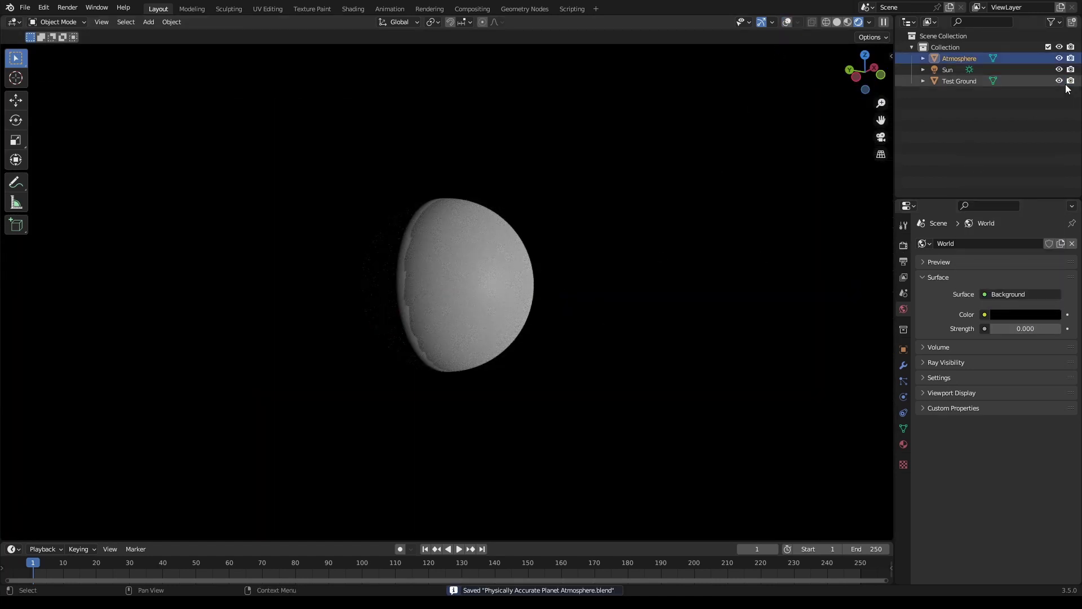
left_click(1060, 58)
Select the Test Ground sphere and, in the Shading workspace, close the image editor beside the shader editor
middle_click_drag(666, 270, 623, 280)
left_click(514, 286)
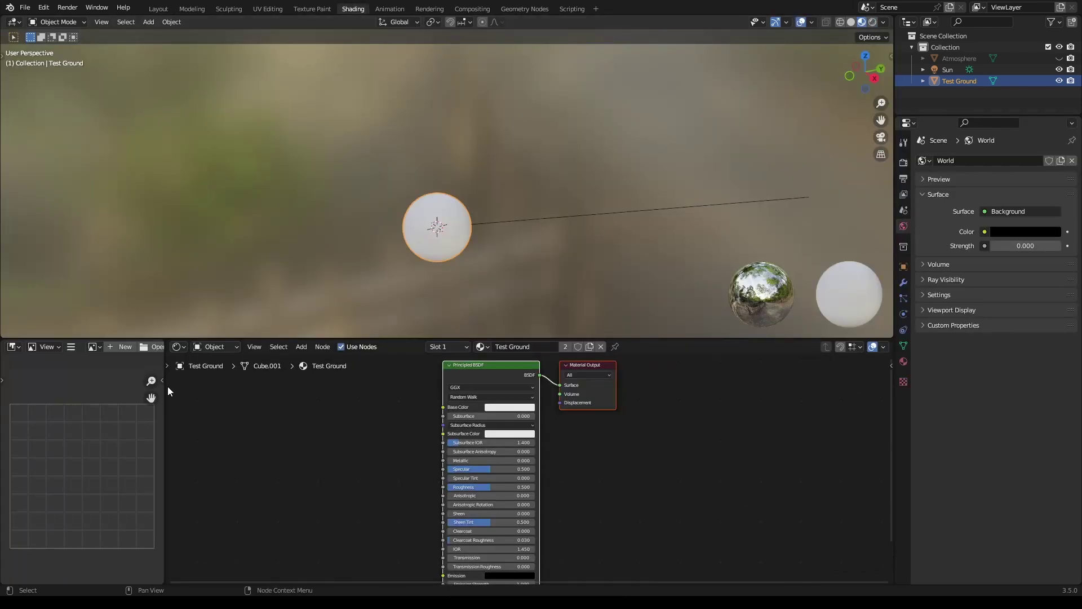
right_click(167, 389)
left_click(166, 387)
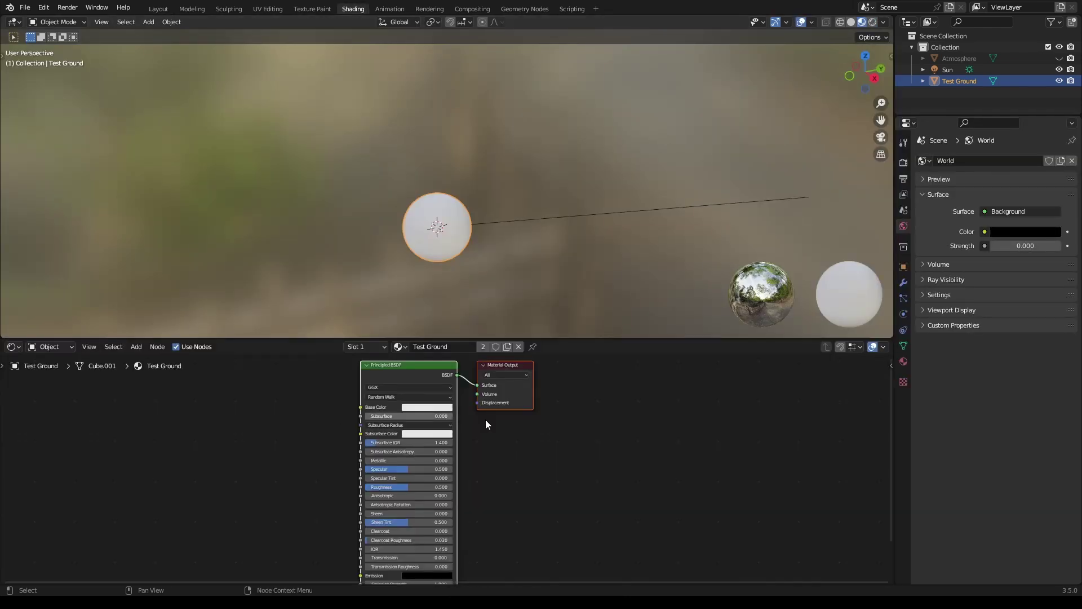
Remove the Properties editor by extending the shader editor and the 3D viewport across its area
right_click(894, 400)
left_click(894, 400)
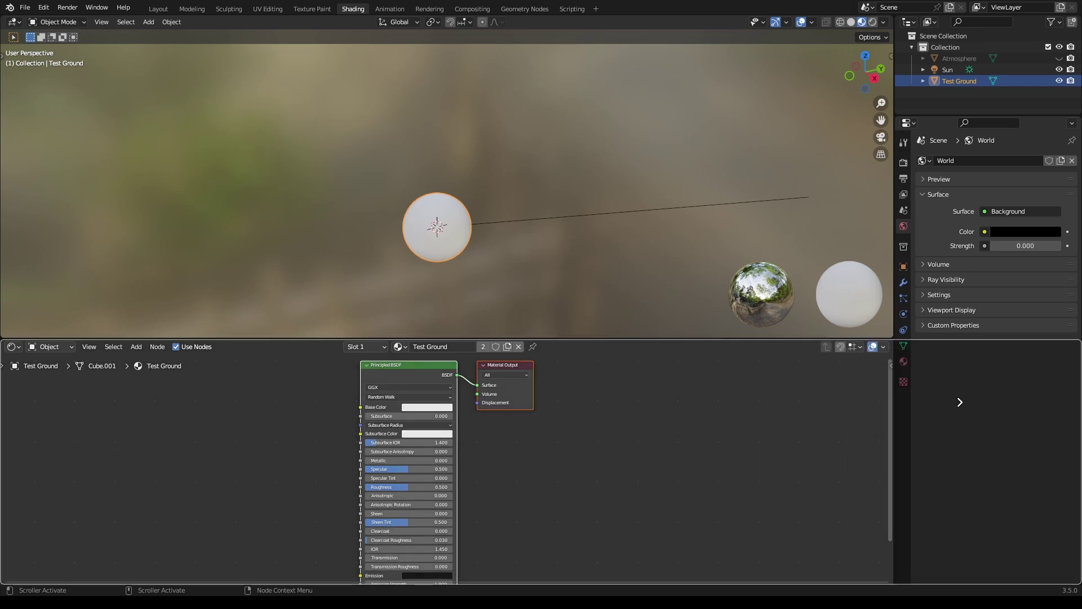
left_click(959, 402)
right_click(894, 314)
left_click(894, 314)
left_click(950, 257)
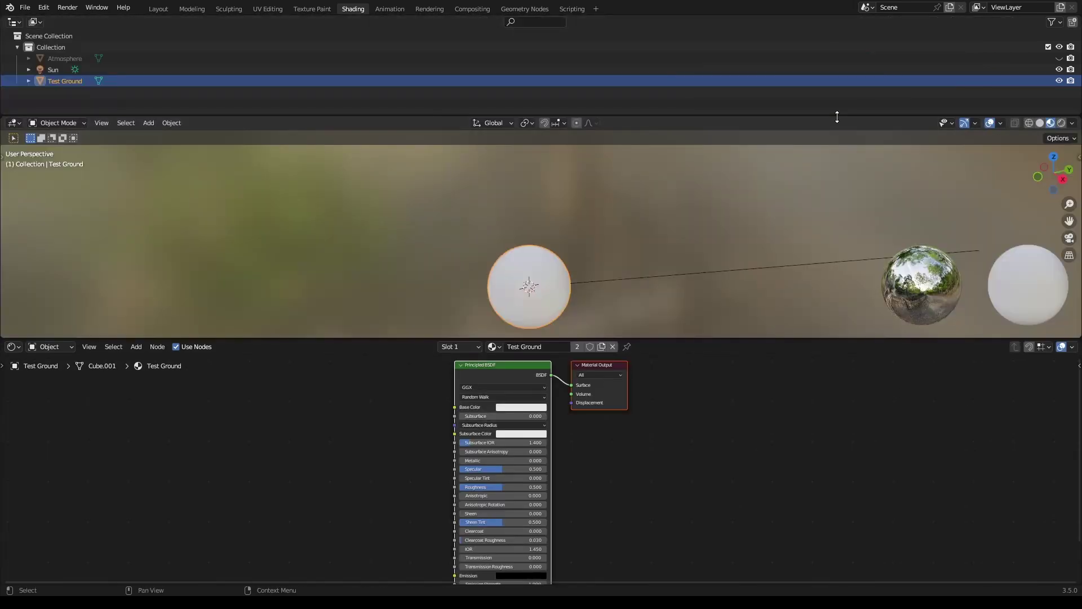
Remove the Outliner by extending the 3D viewport over it, and save the file
right_click(837, 117)
left_click(836, 109)
left_click(824, 82)
key("ctrl+s")
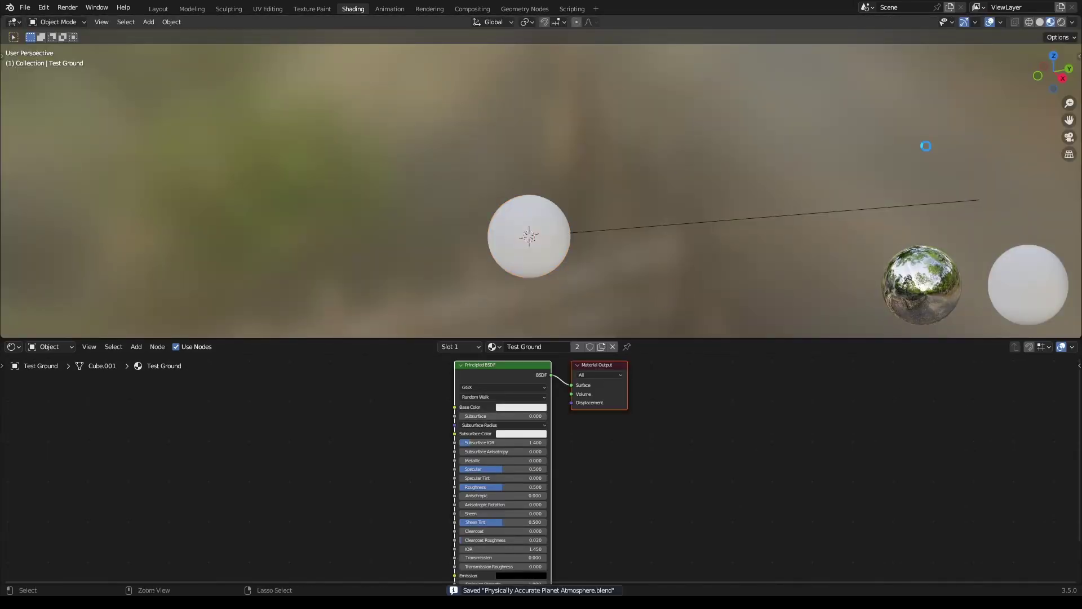
Switch the viewport to rendered shading and delete the Principled BSDF node from the Test Ground material
left_click(1062, 23)
middle_click_drag(624, 268, 693, 256)
middle_click_drag(693, 256, 723, 249)
scroll(723, 249, "up", 2)
middle_click_drag(399, 417, 598, 434)
left_click(503, 423)
left_click(622, 401)
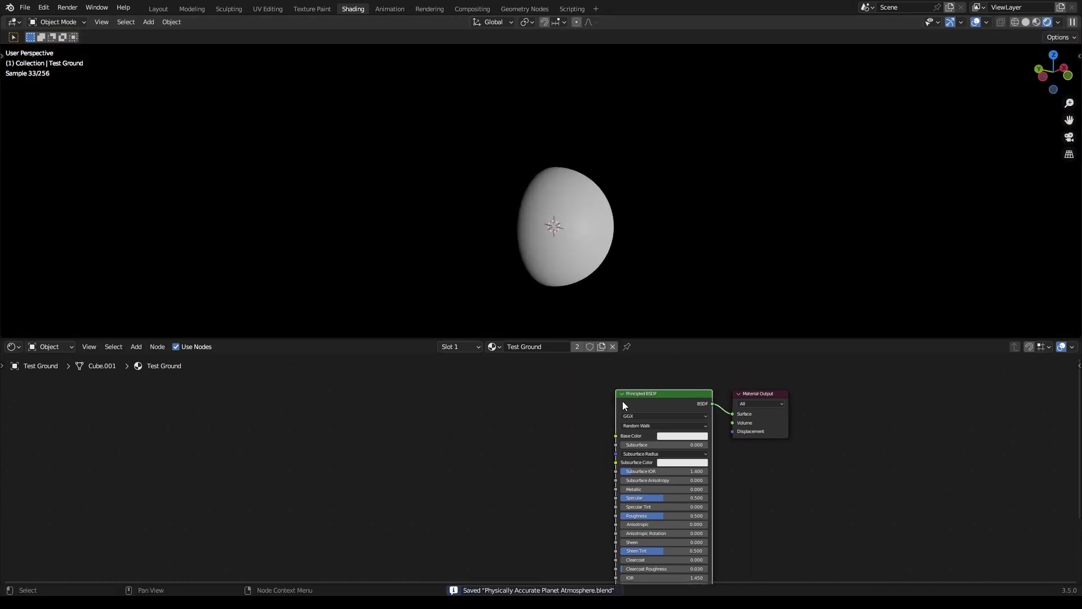
key("x")
Add a Checker Texture node and connect its Fac output to the Material Output's Surface input
key("shift+a")
left_click(629, 391)
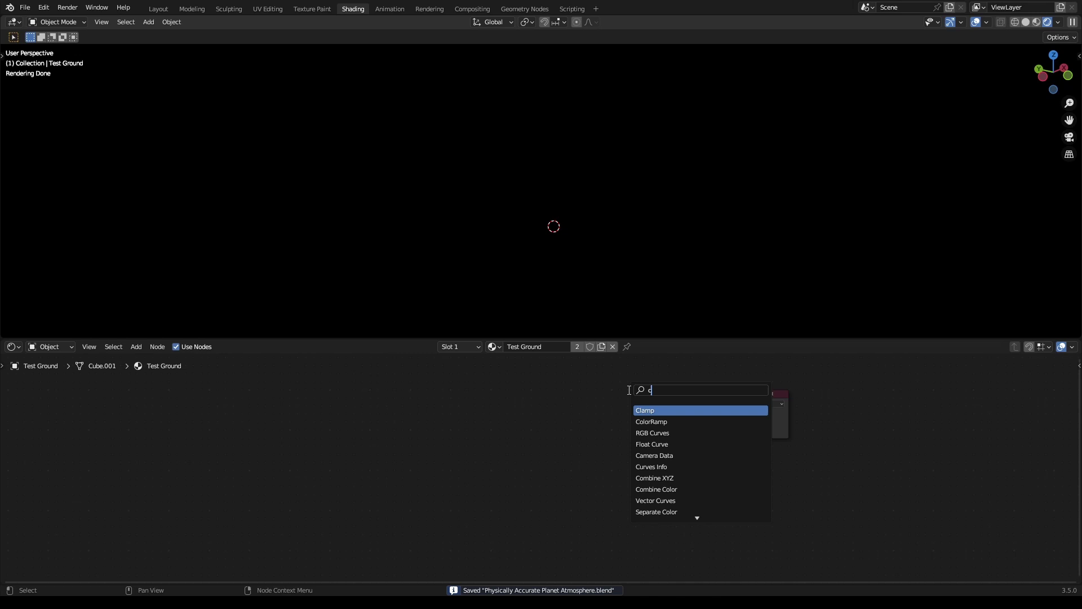
type("checker")
key("Return")
left_click(535, 433)
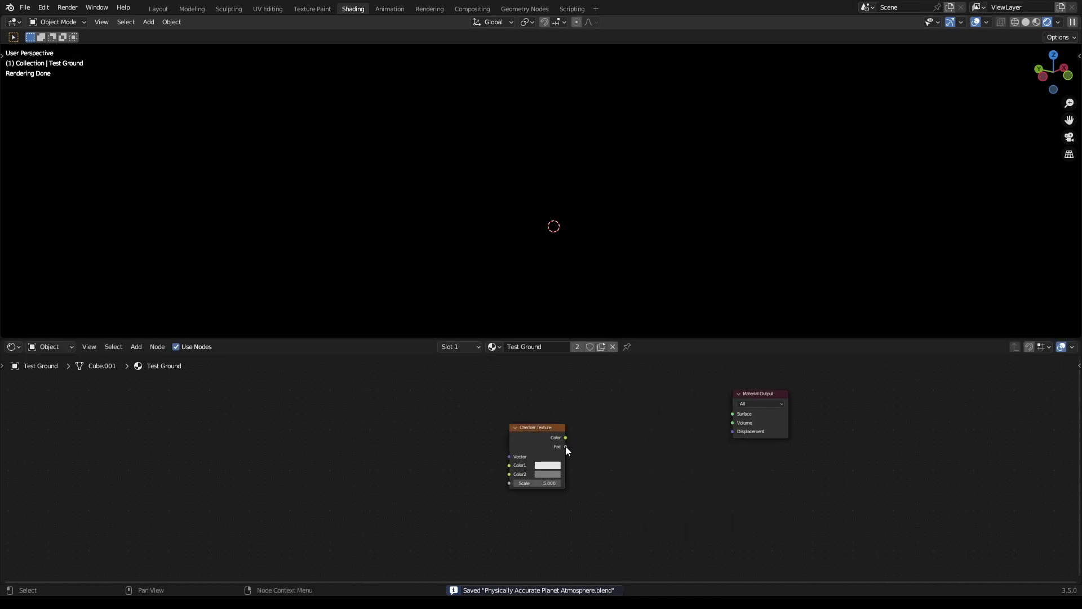
left_click_drag(566, 446, 732, 414)
left_click(664, 398)
middle_click_drag(564, 265, 581, 277)
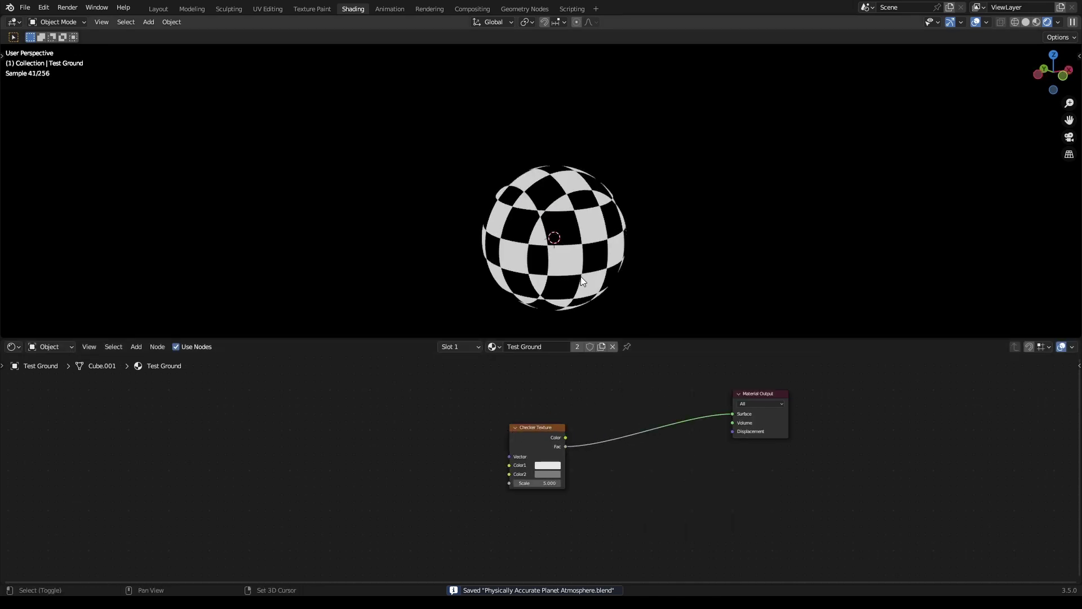
scroll(581, 266, "up", 5)
Feed the Checker Texture's Vector directly from a Texture Coordinate node's Object output, with no Mapping node between them, and save the file
left_click(546, 444)
key("ctrl+t")
left_click(501, 438)
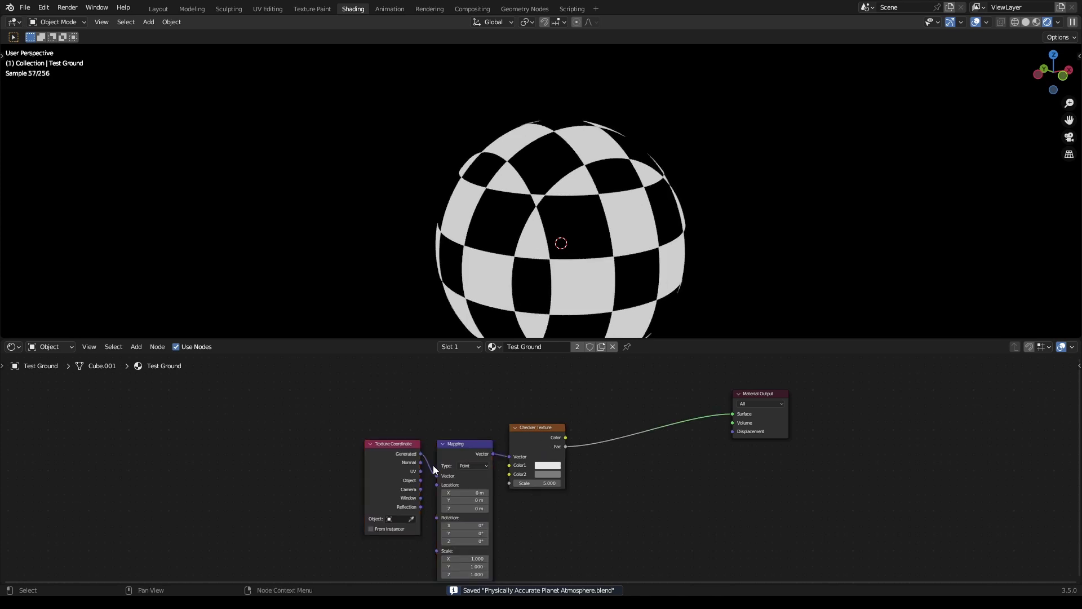
left_click_drag(421, 480, 437, 476)
left_click(455, 459)
left_click(462, 451)
key("ctrl+x")
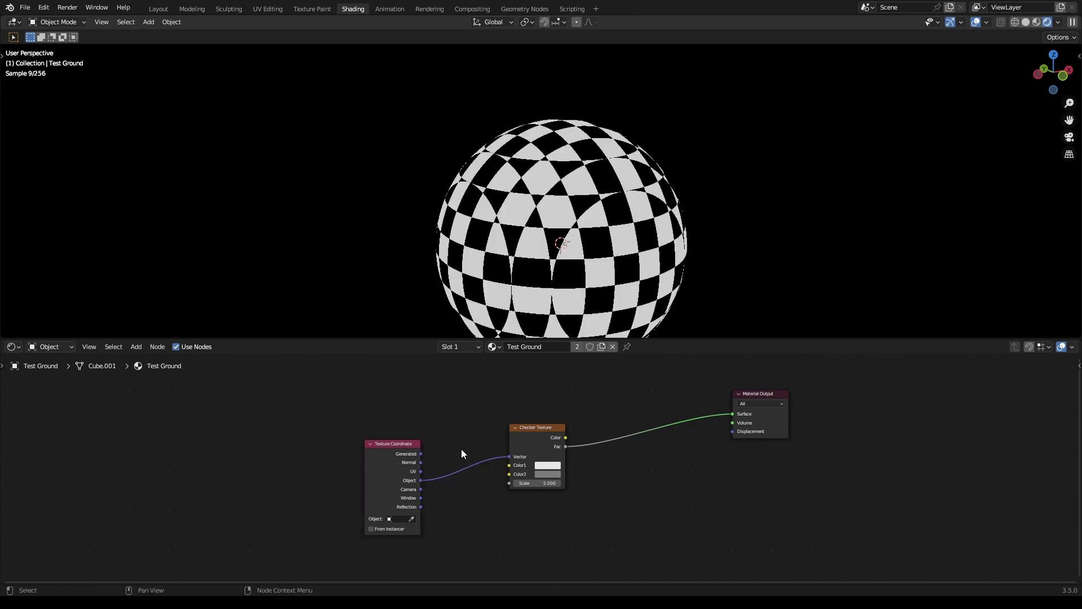
key("ctrl+s")
Set the checker's Color1 to black and Color2 to white, connect its Color output to Surface, and save the file
scroll(498, 467, "up", 2)
left_click(555, 460)
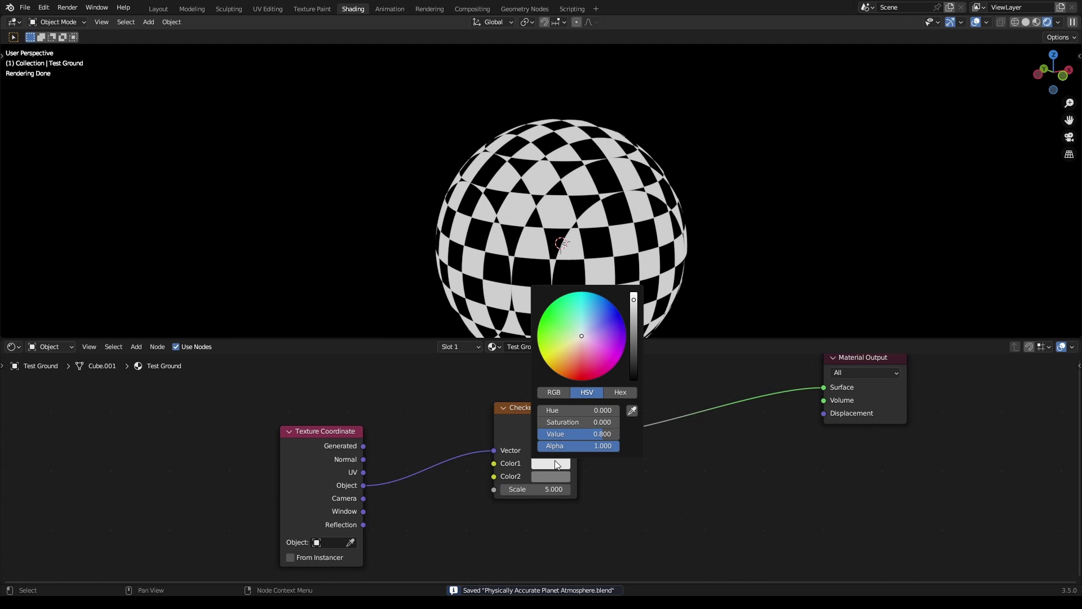
left_click_drag(633, 360, 634, 381)
left_click(553, 477)
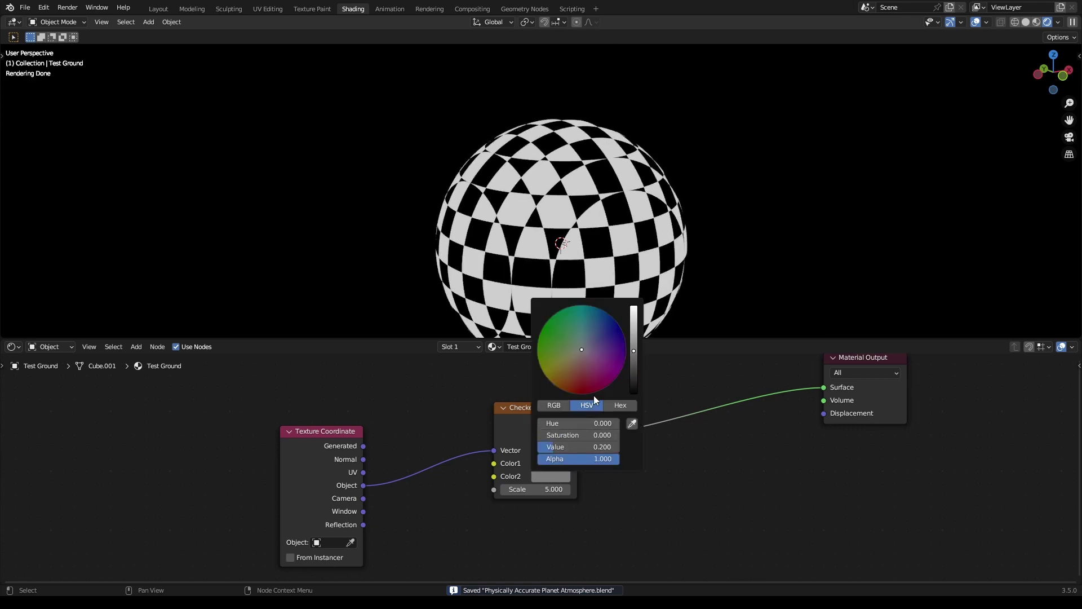
scroll(594, 375, "up", 5, "ctrl")
left_click_drag(577, 422, 823, 387)
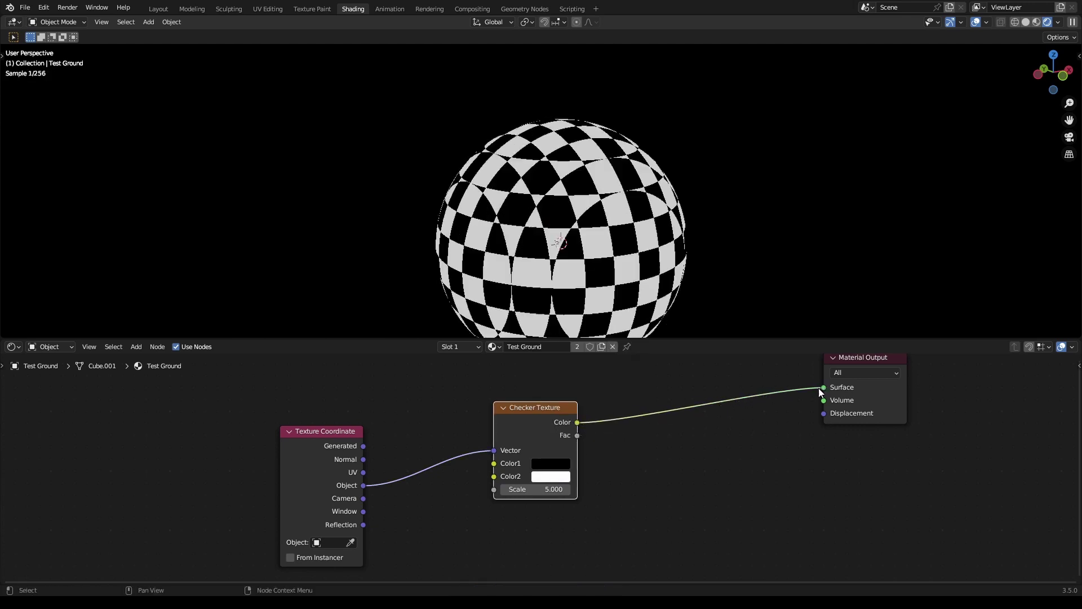
key("ctrl+s")
Set the Checker Texture's scale to 1 and save the file
left_click_drag(567, 486, 526, 486)
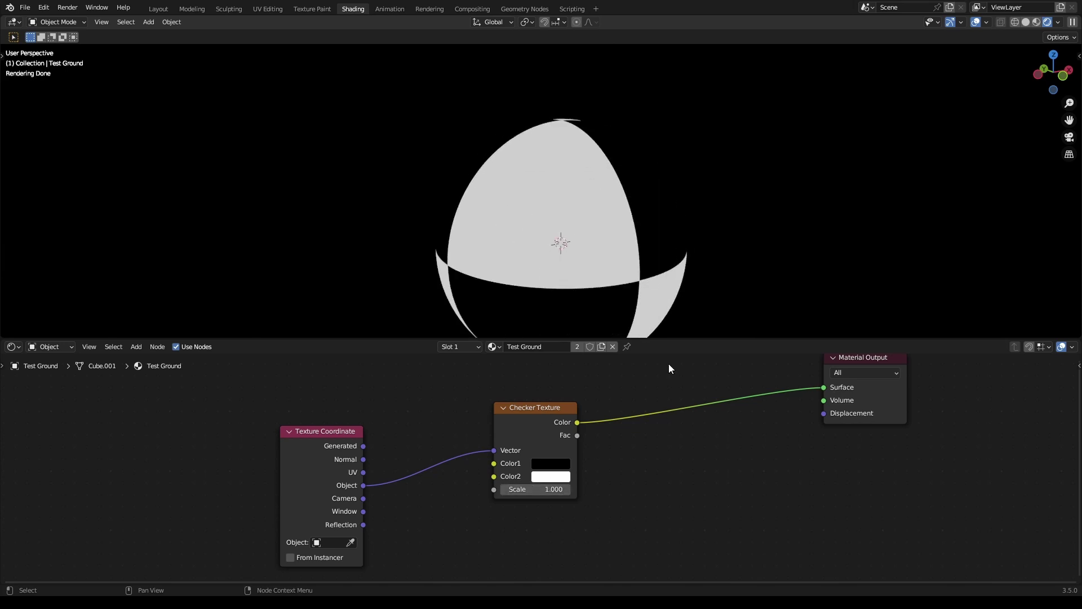
middle_click_drag(693, 304, 596, 253)
key("ctrl+s")
left_click(547, 496)
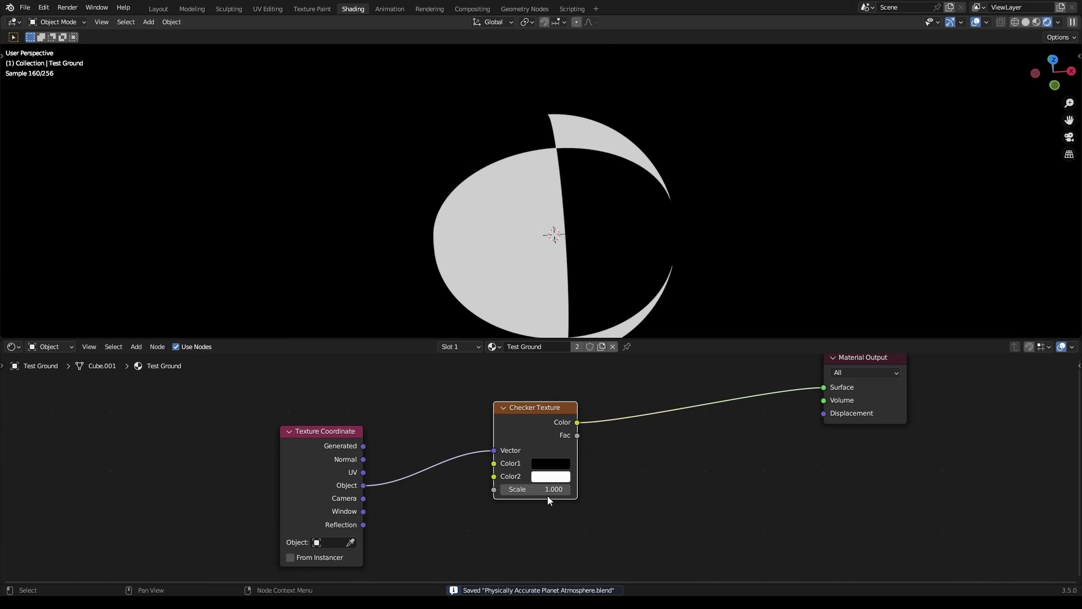
double_click(549, 490)
type("1")
key("Return")
left_click(678, 475)
Turn on node snapping, line up the Texture Coordinate, Checker Texture and Material Output nodes closely in a row, and save the file
left_click_drag(539, 417, 425, 434)
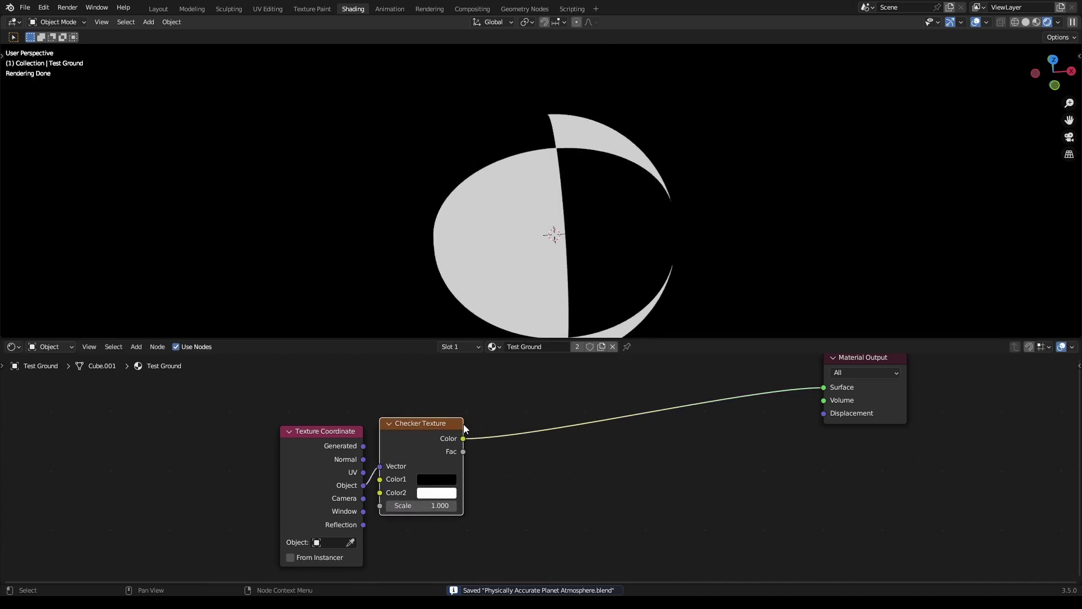
left_click(1027, 350)
middle_click_drag(835, 436, 837, 441)
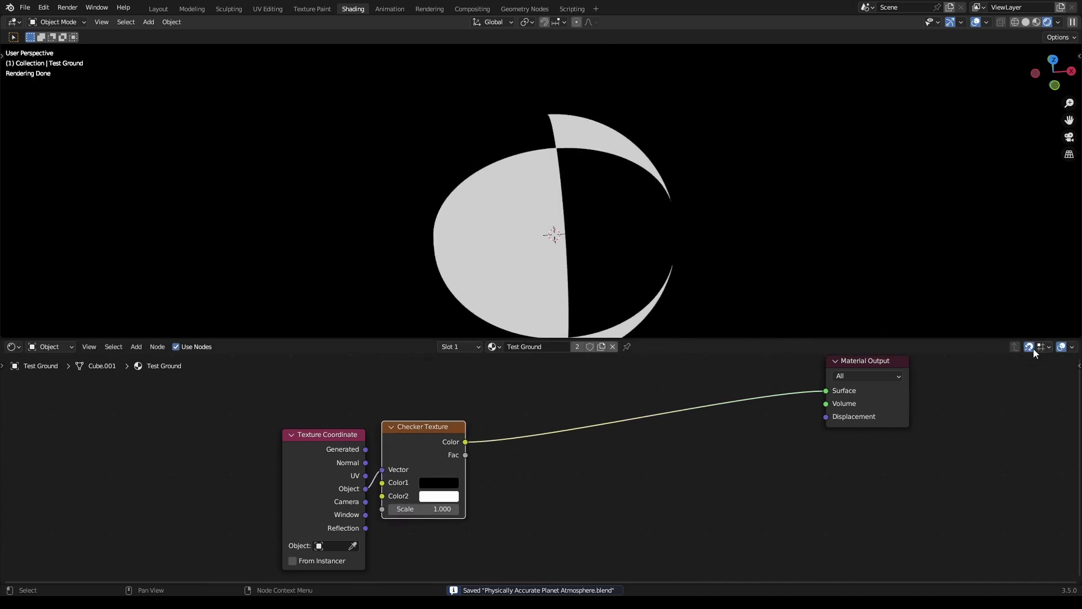
middle_click_drag(389, 456, 486, 430)
left_click_drag(401, 426, 386, 411)
left_click(1041, 347)
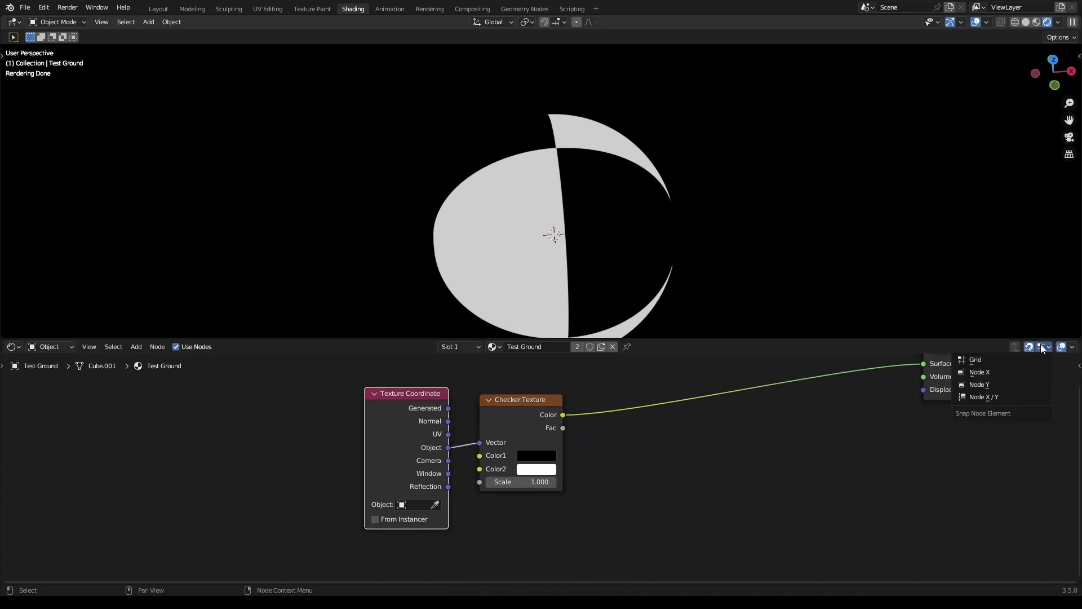
left_click_drag(412, 407, 376, 407)
left_click_drag(530, 401, 477, 393)
scroll(811, 400, "down", 3)
middle_click_drag(811, 399, 739, 425)
left_click_drag(891, 402, 548, 454)
left_click(590, 468)
scroll(665, 205, "down", 4)
middle_click_drag(628, 211, 665, 201)
key("ctrl+s")
key("ctrl+s")
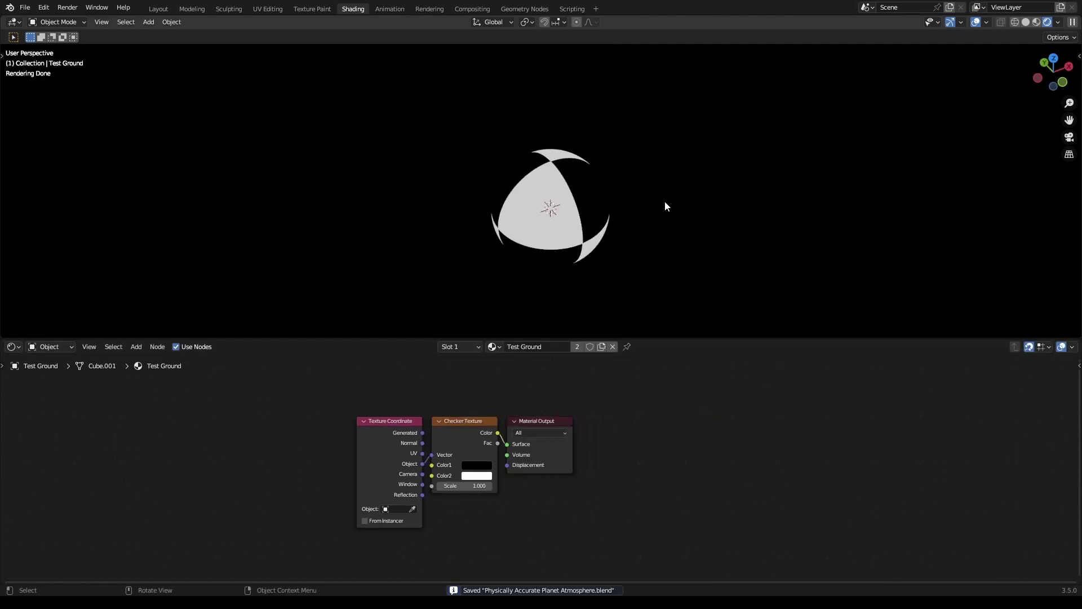
Select the Atmosphere object and delete the Principled BSDF node from its material
left_click(598, 210)
left_click(735, 220)
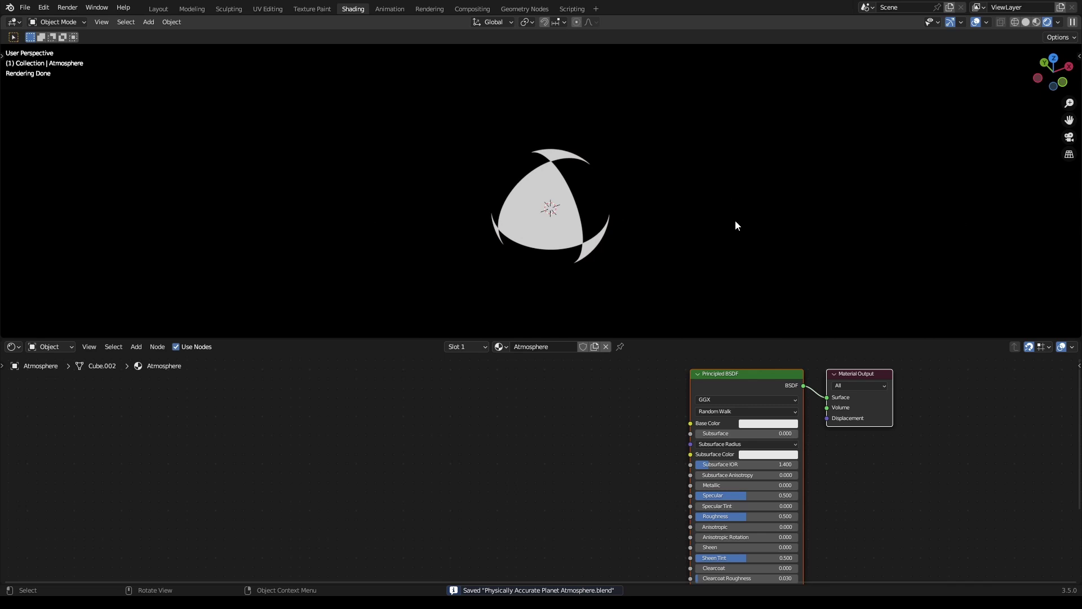
scroll(655, 414, "down", 1)
middle_click_drag(656, 414, 526, 446)
left_click(579, 420)
key("x")
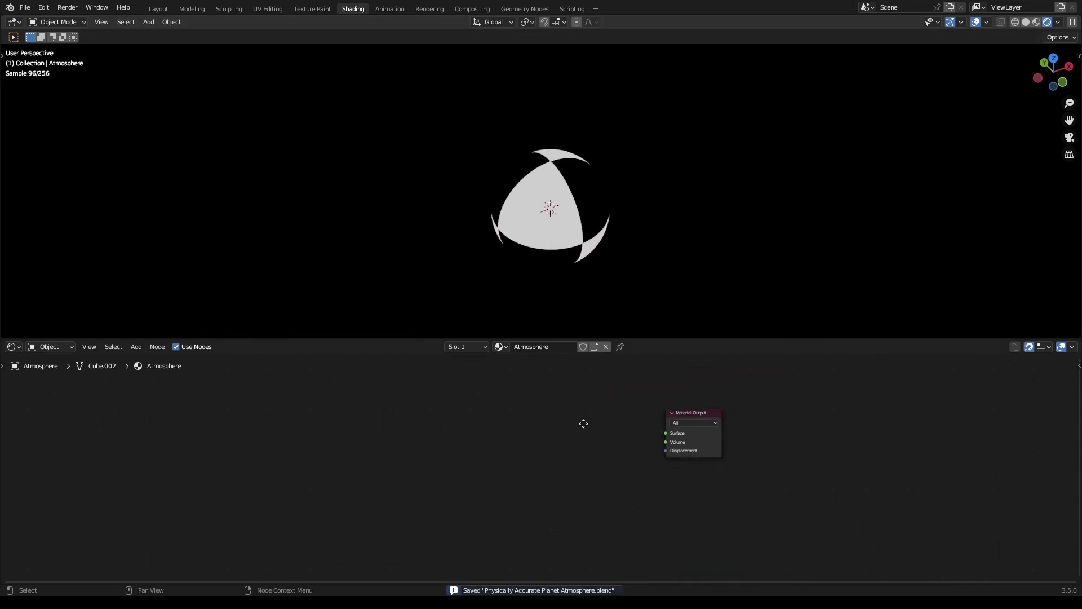
scroll(464, 418, "up", 1)
mouse_move(581, 423)
middle_mouse_down()
mouse_move(463, 417)
mouse_move(569, 425)
middle_mouse_up()
scroll(454, 431, "down", 1)
middle_click_drag(525, 252, 570, 228)
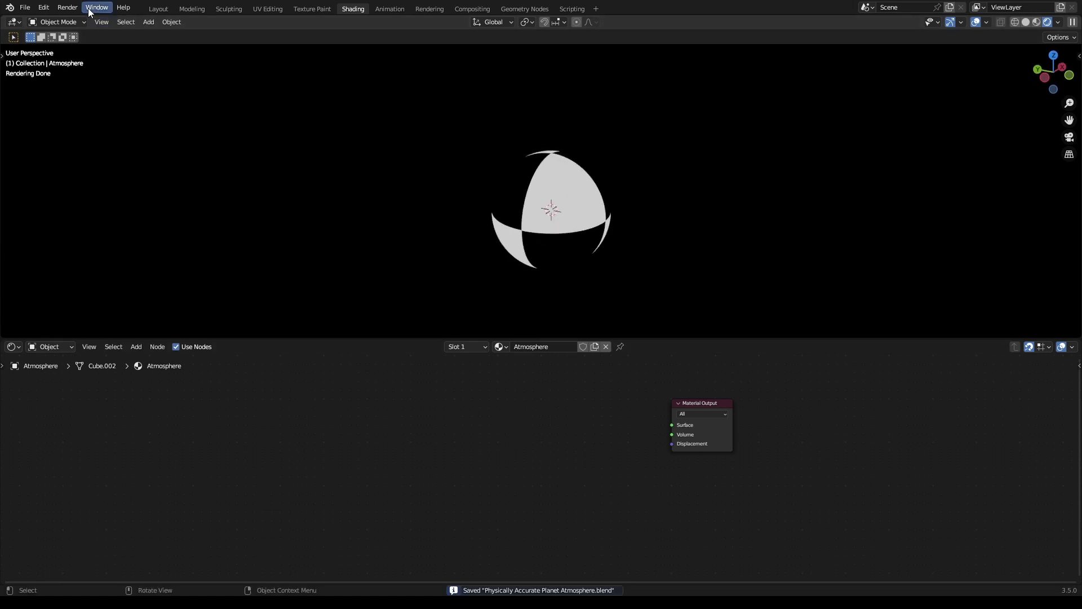
In the Layout workspace, set the Atmosphere material's displacement method to Displacement Only, keep emission sampling on Auto, and save the file
left_click(153, 9)
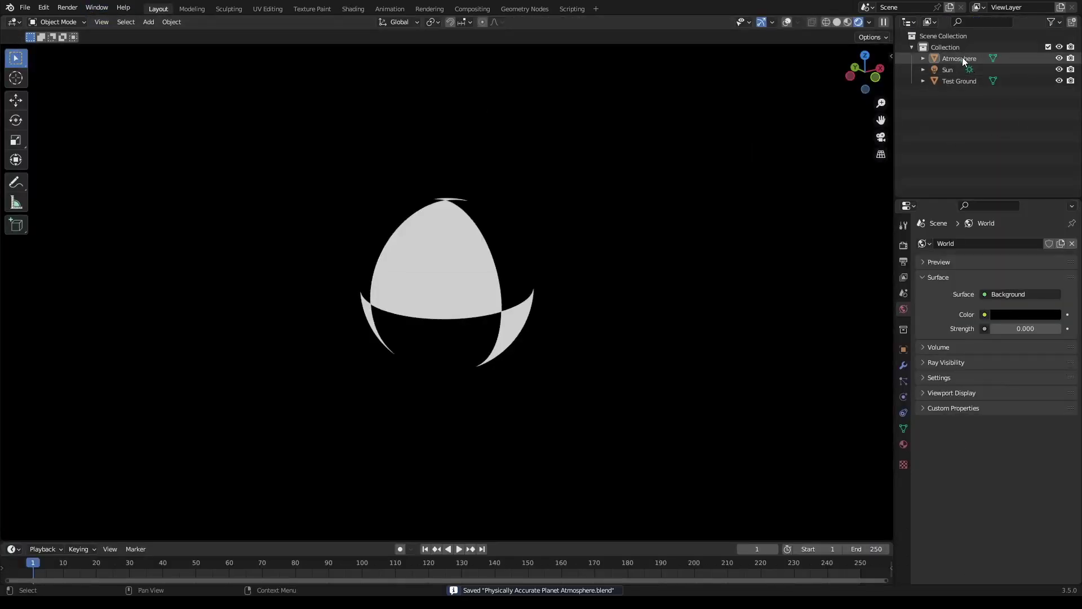
left_click(904, 445)
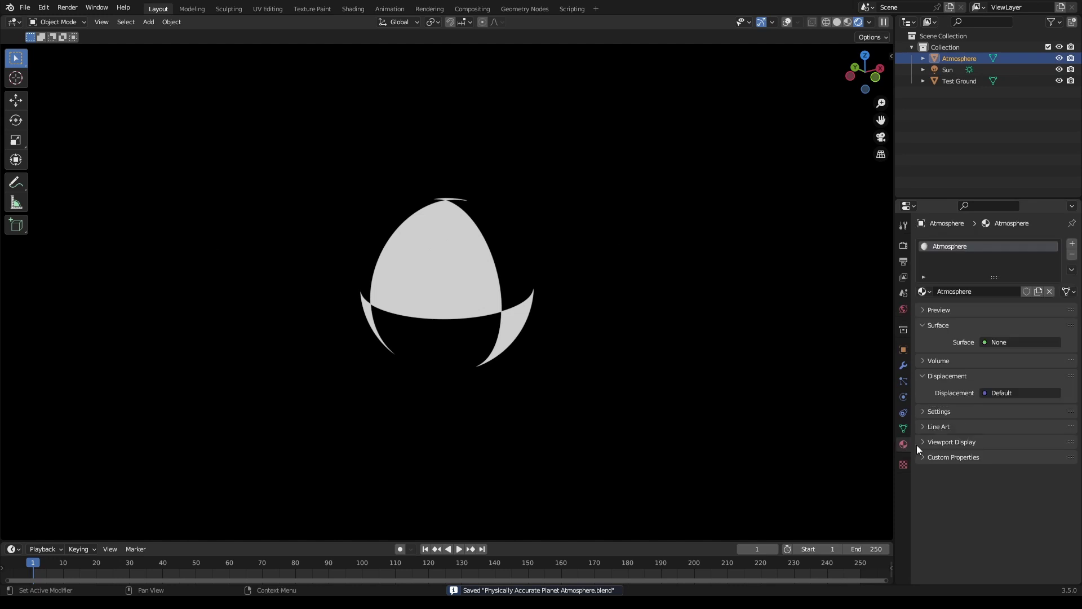
left_click(940, 413)
scroll(970, 415, "down", 1)
left_click(1017, 429)
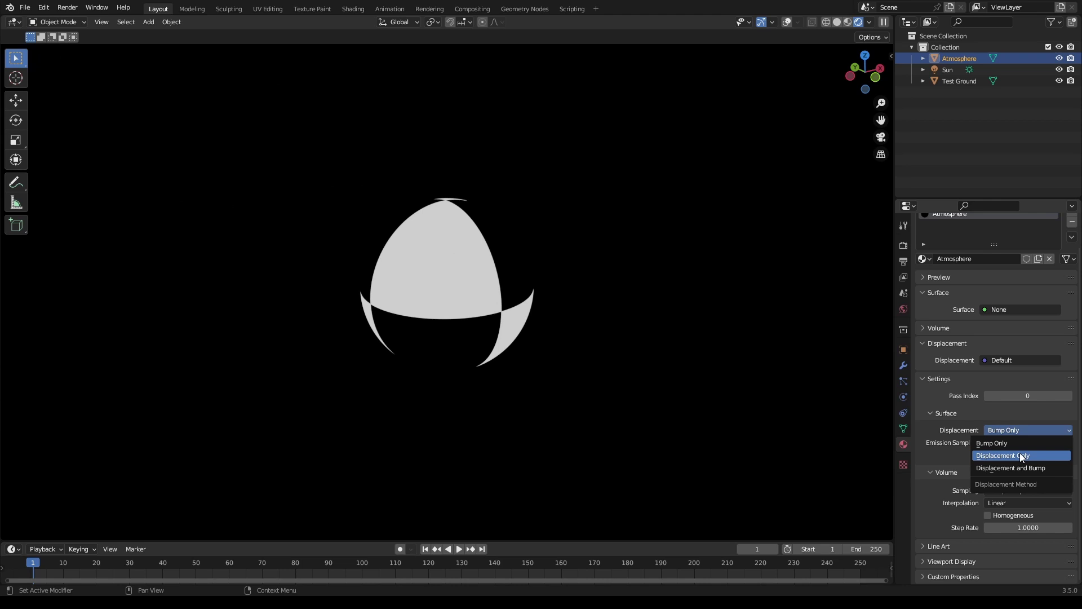
left_click(1022, 456)
left_click(1015, 441)
left_click(1007, 442)
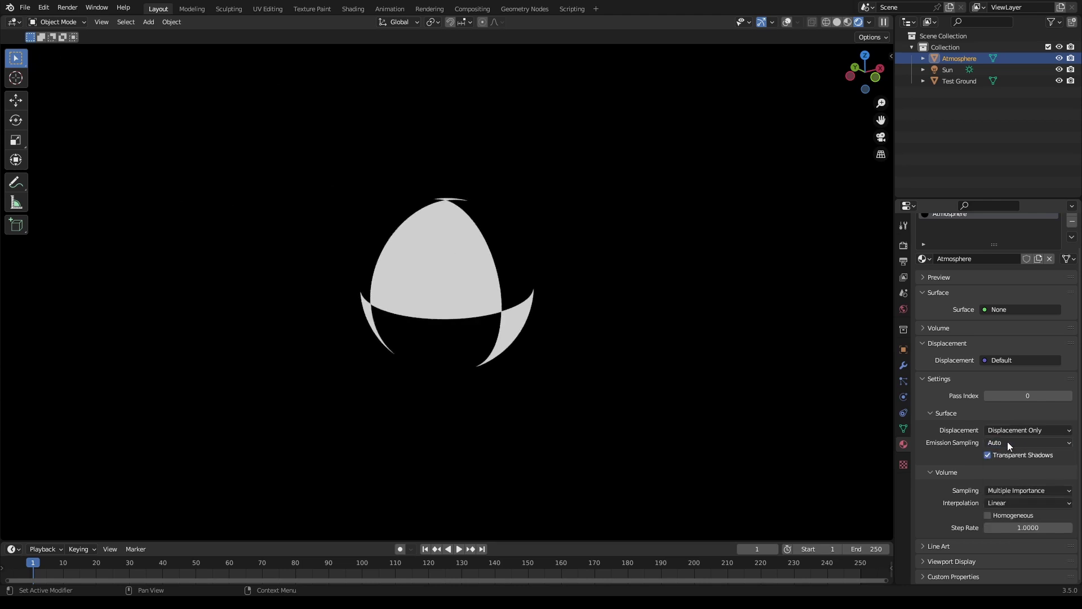
left_click(986, 442)
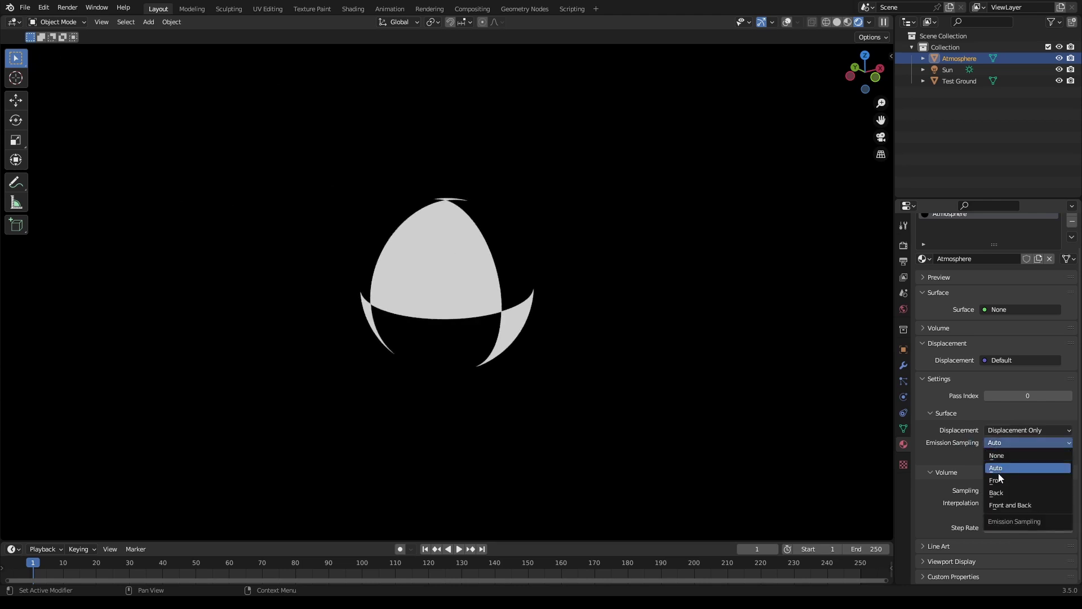
left_click(1004, 441)
key("ctrl+s")
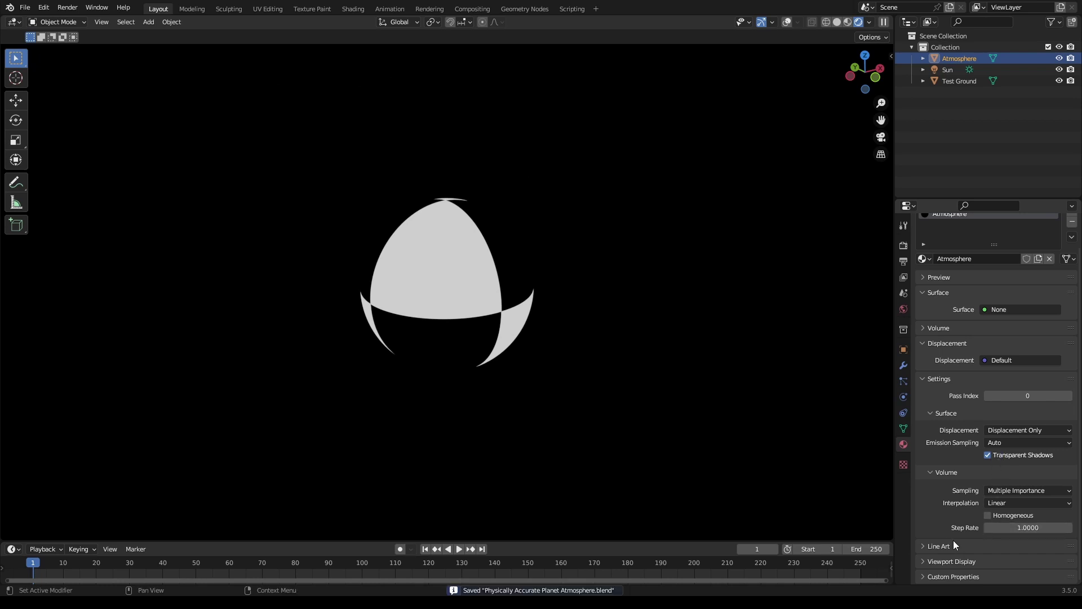
scroll(983, 400, "up", 2)
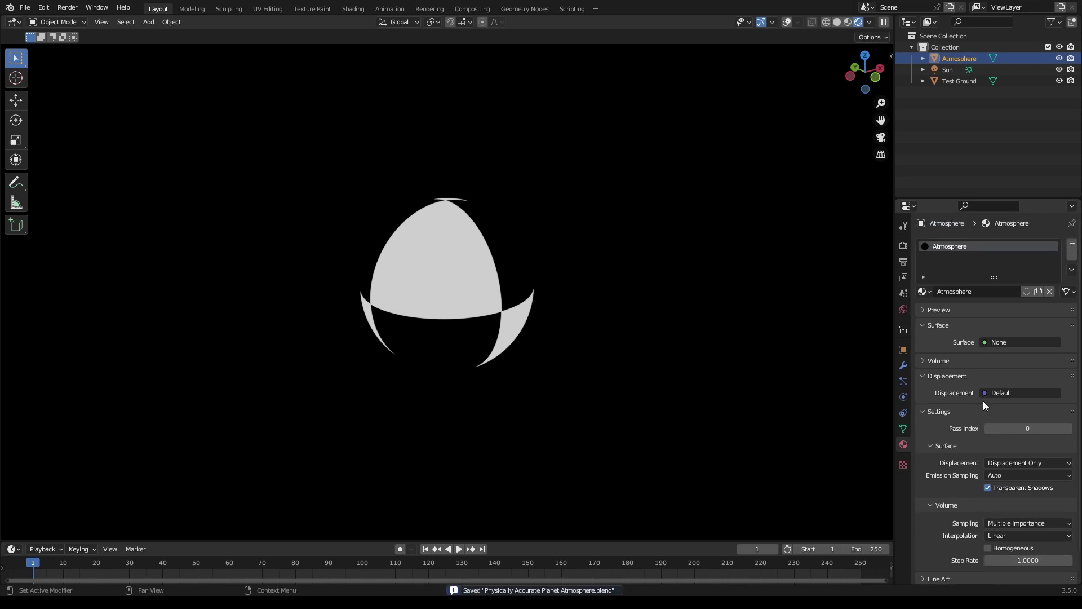
Return to the Shading workspace, select the Test Ground sphere and move its Material Output node away from the Checker Texture
left_click(352, 9)
middle_click_drag(738, 240, 721, 218, "shift")
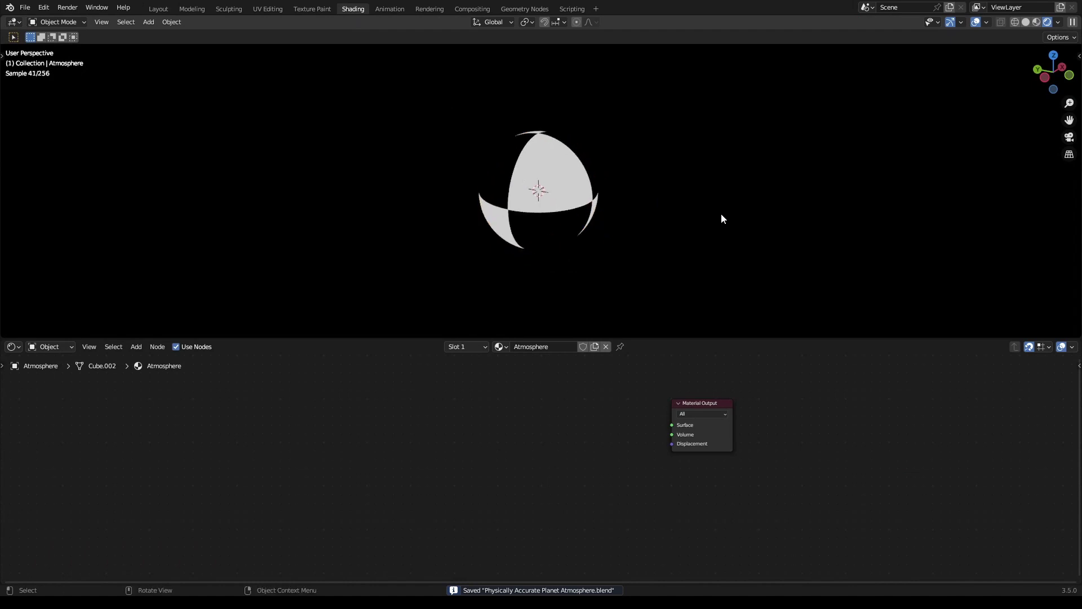
left_click(551, 198)
middle_click_drag(522, 475, 648, 477)
left_click_drag(559, 477, 690, 468)
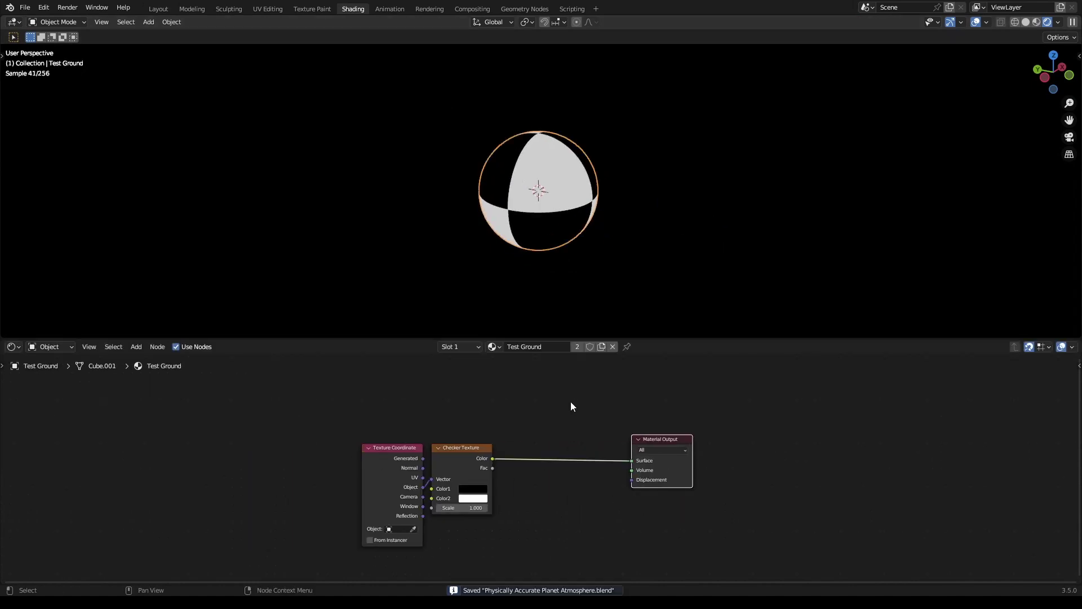
Insert a Diffuse BSDF between the Checker Texture and the Material Output, place the output right beside it, and save the file
key("shift+a")
left_click(573, 404)
type("diff")
key("Return")
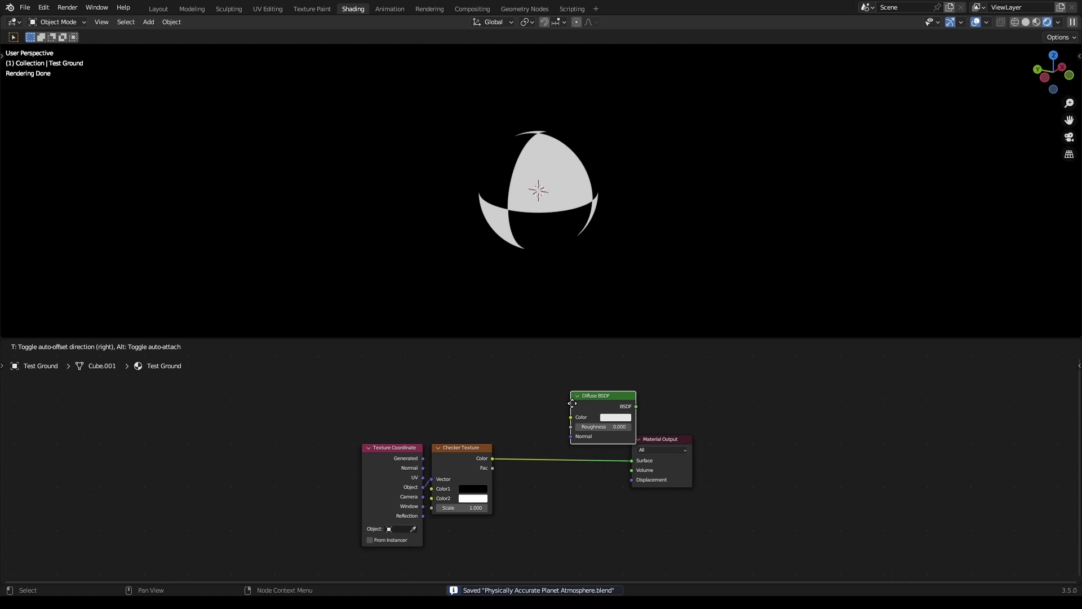
left_click(517, 450)
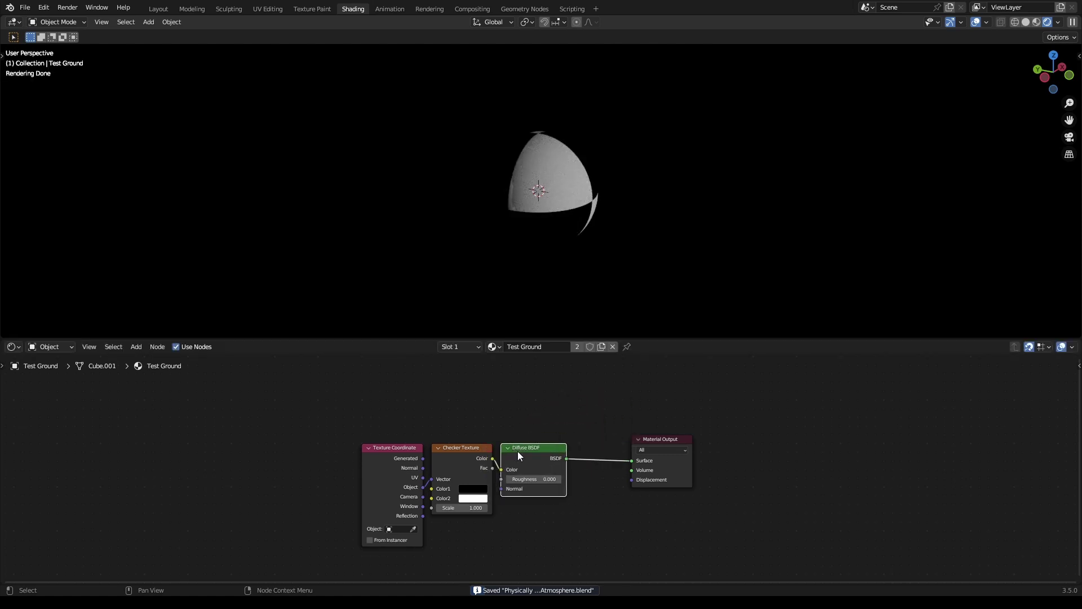
left_click_drag(660, 439, 599, 447)
key("ctrl+s")
Select the Atmosphere object and add a Displacement node to its material, placed below and before the Material Output
left_click(609, 218)
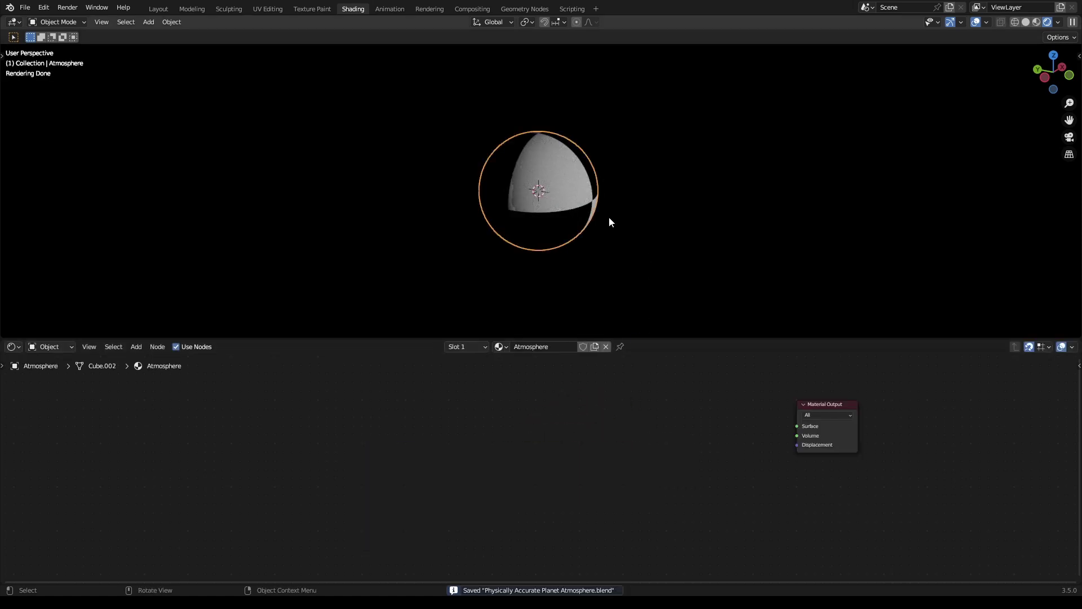
scroll(587, 448, "up", 1)
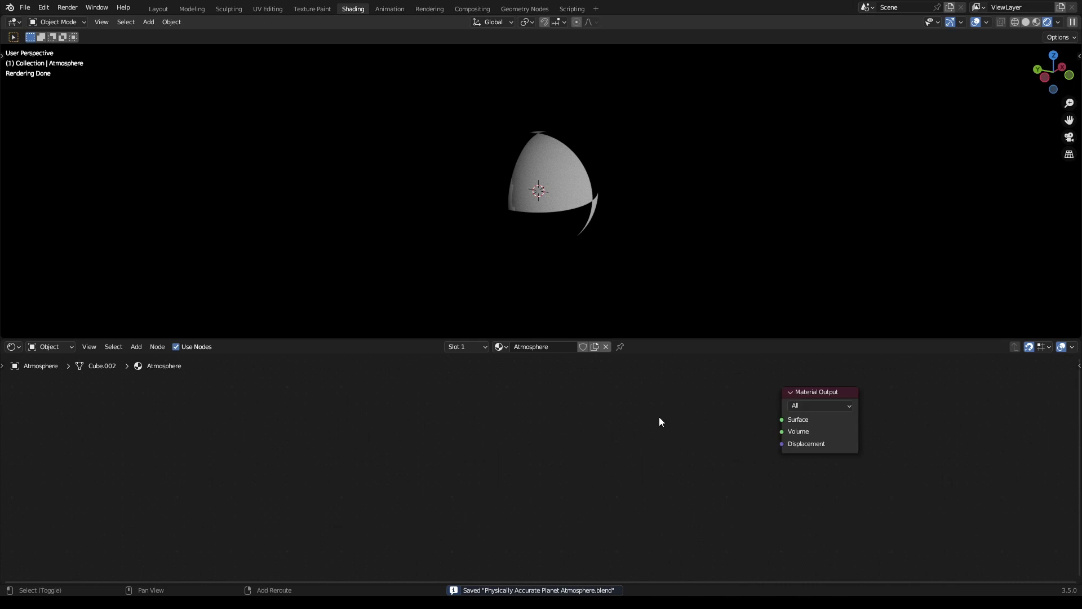
key("shift+a")
type("dis")
key("Return")
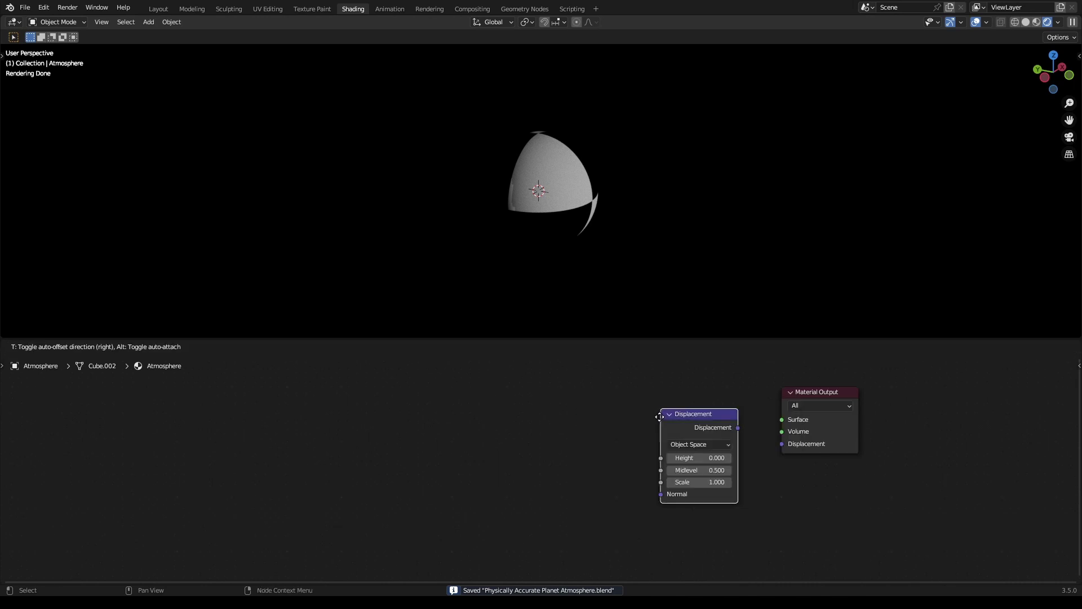
left_click(532, 477)
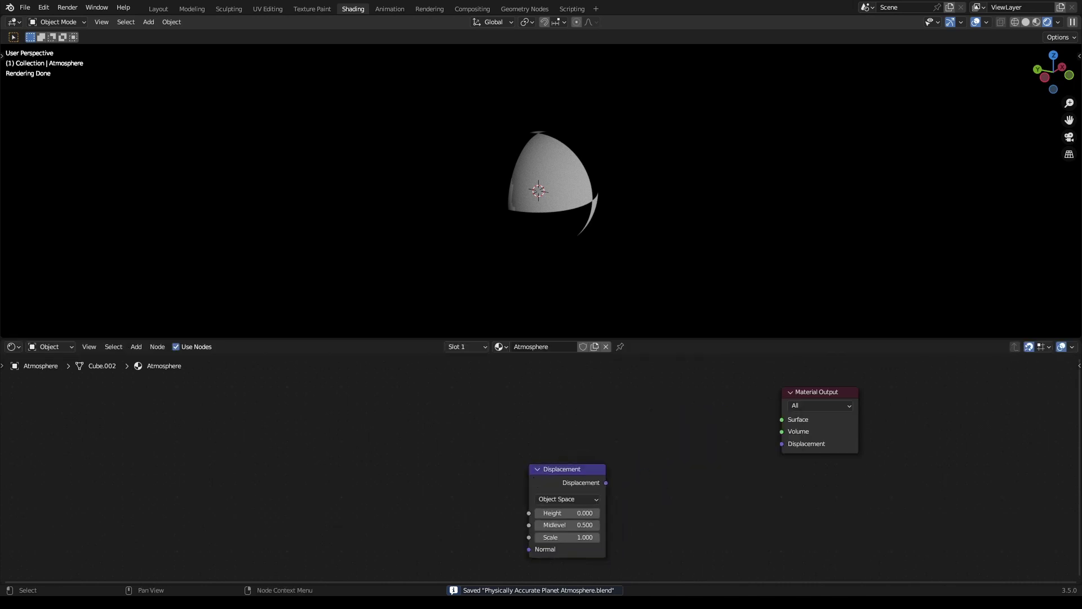
Set the Displacement node's Midlevel to 0 and connect its output to the Material Output's Displacement input
left_click(566, 525)
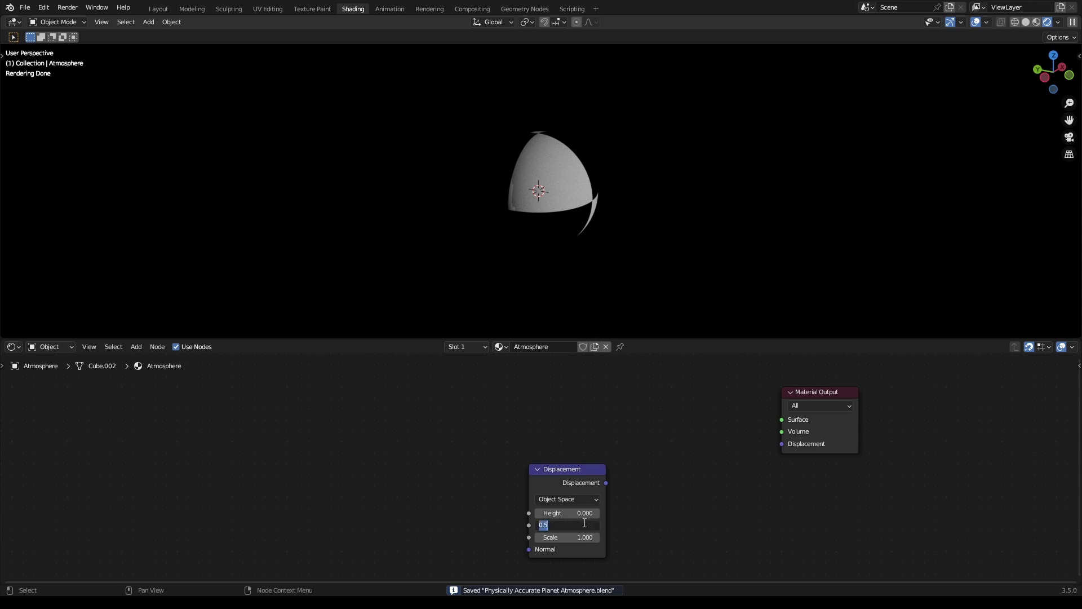
type("0")
key("Return")
left_click_drag(606, 482, 784, 445)
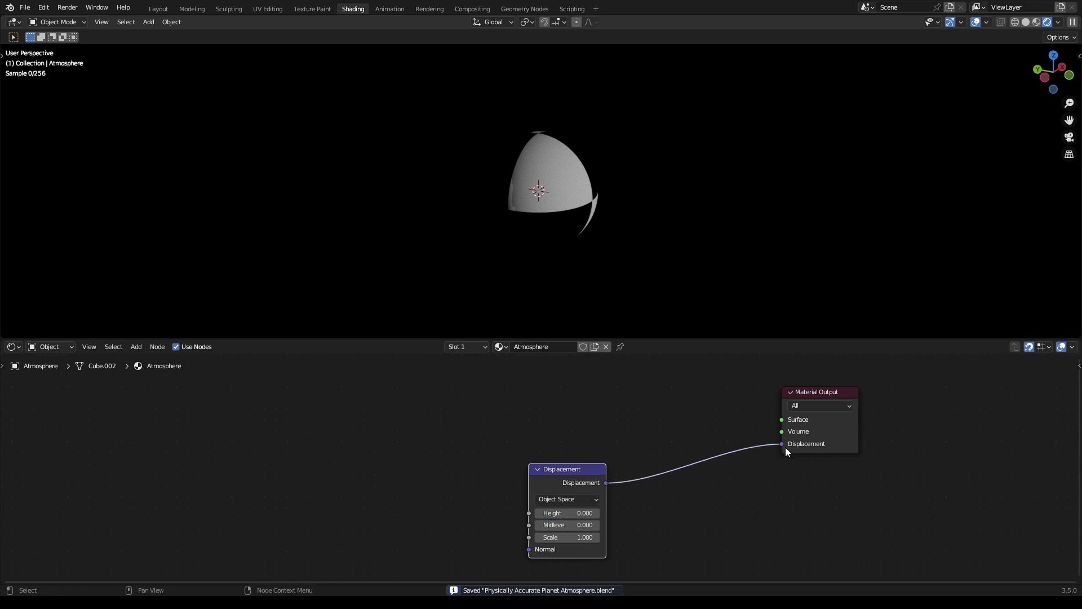
Save the file and pin the Atmosphere material's node tree in the shader editor
middle_click_drag(618, 506, 730, 468)
mouse_move(710, 477)
left_mouse_down()
mouse_move(727, 477)
mouse_move(710, 477)
left_mouse_up()
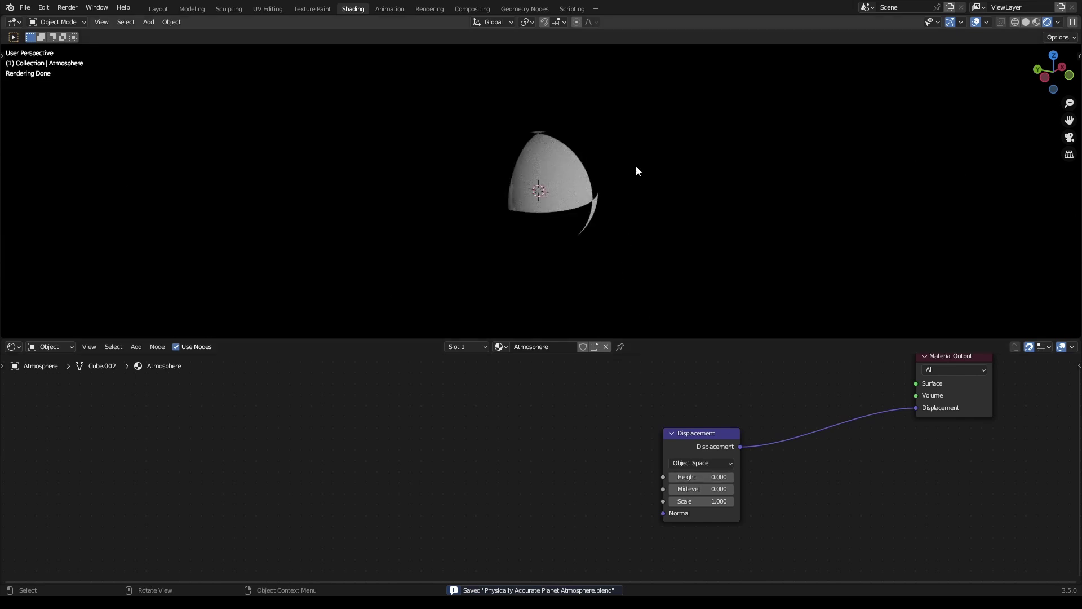
left_click(583, 174)
mouse_move(705, 477)
left_mouse_down()
mouse_move(722, 477)
mouse_move(705, 477)
left_mouse_up()
left_click(705, 236)
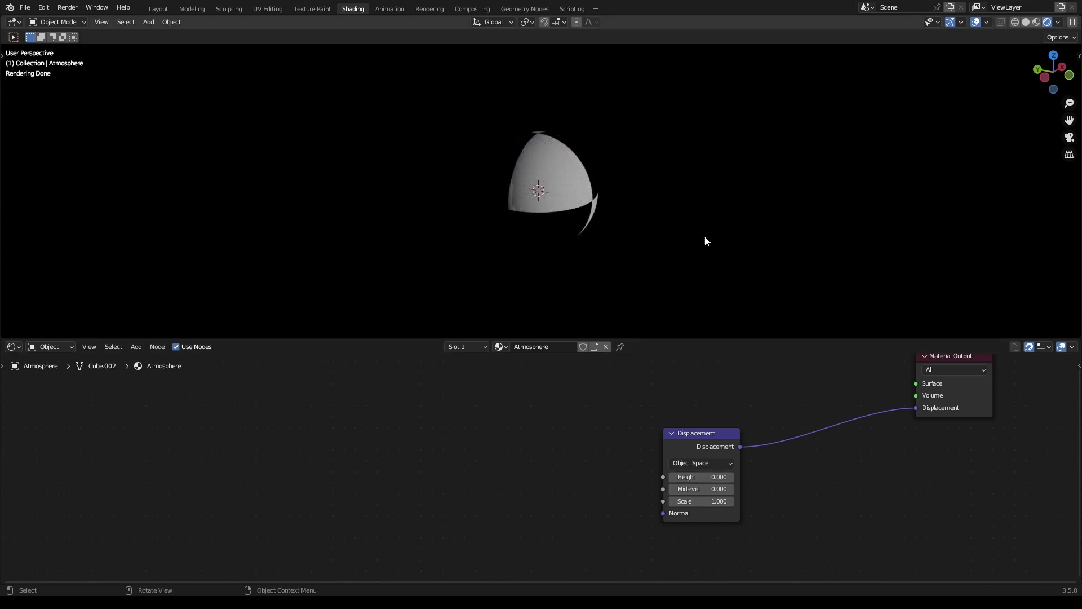
key("ctrl+s")
left_click(621, 347)
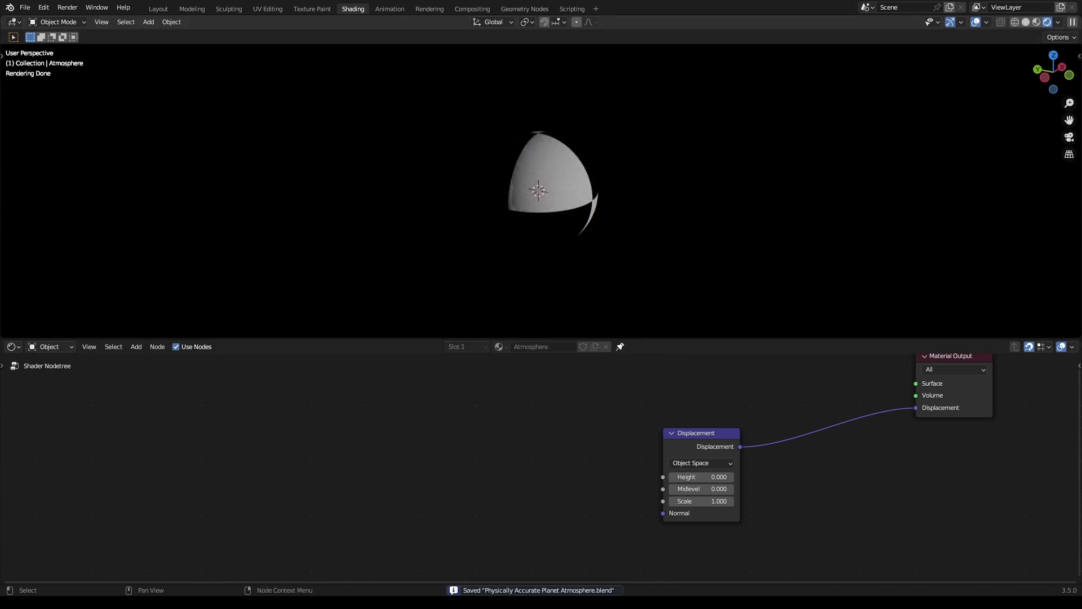
Add a Texture Coordinate node to the Atmosphere material, well before the Displacement node
scroll(468, 422, "down", 2)
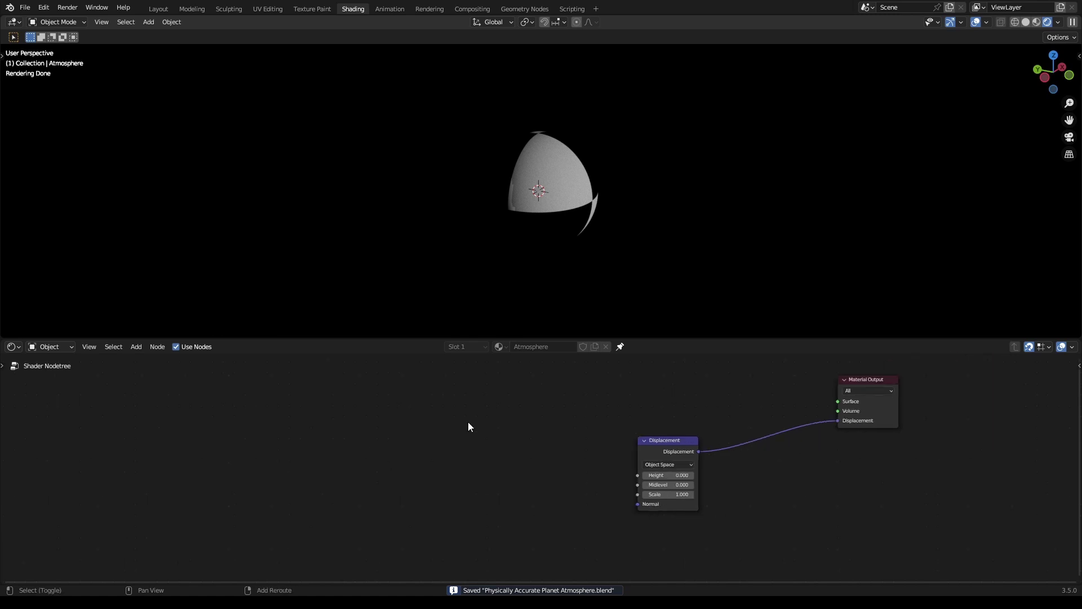
key("shift+a")
left_click(468, 422)
type("coord")
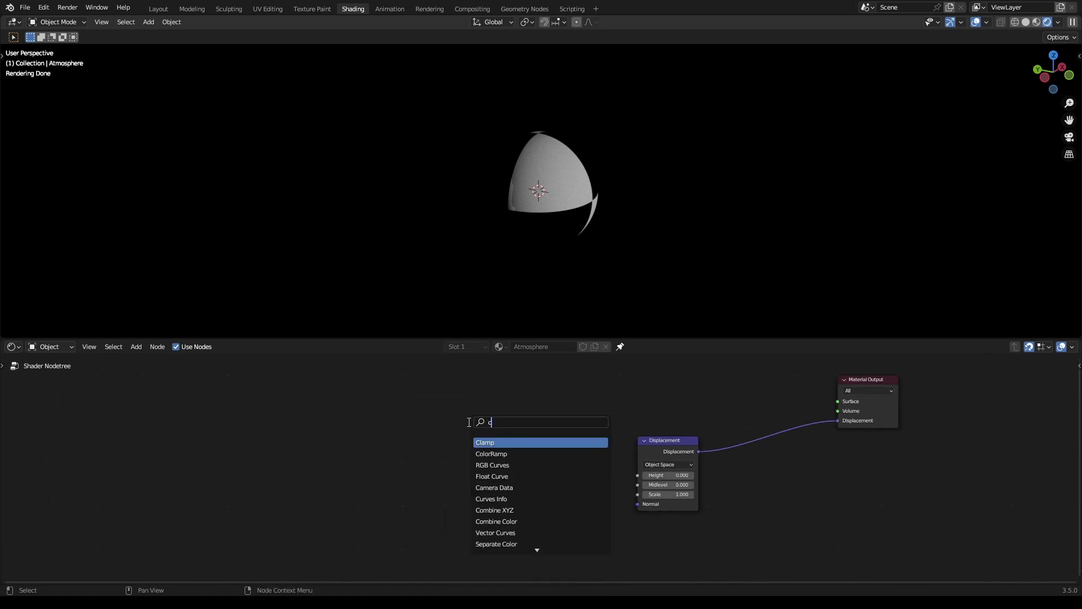
key("Return")
left_click(154, 386)
scroll(290, 411, "down", 1)
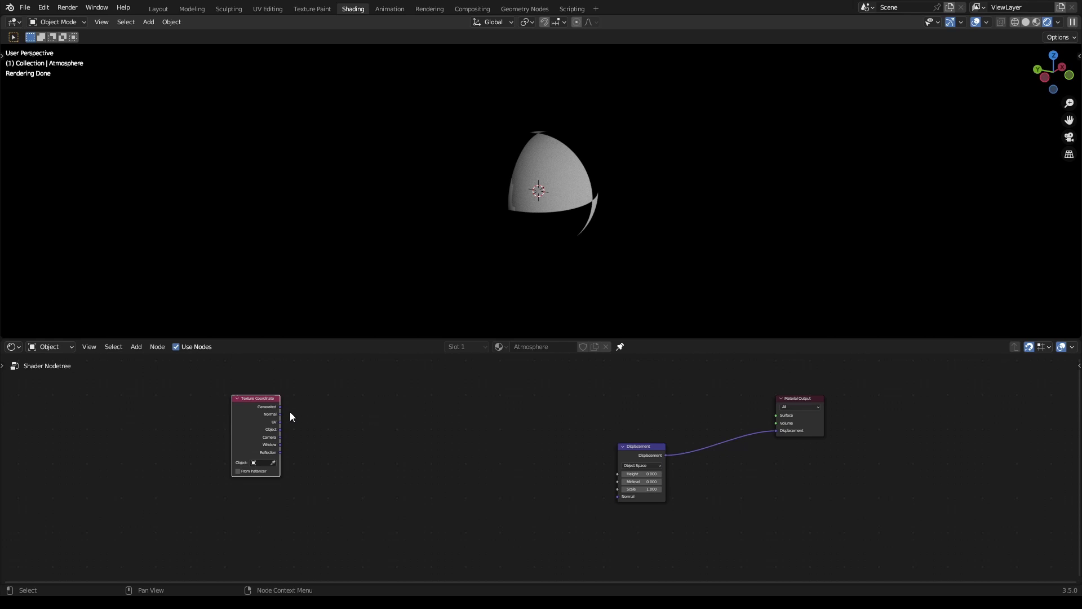
Save the file and connect the Texture Coordinate node's Object output to the Material Output's Surface input
key("ctrl+s")
left_click_drag(281, 429, 775, 420)
left_click(537, 466)
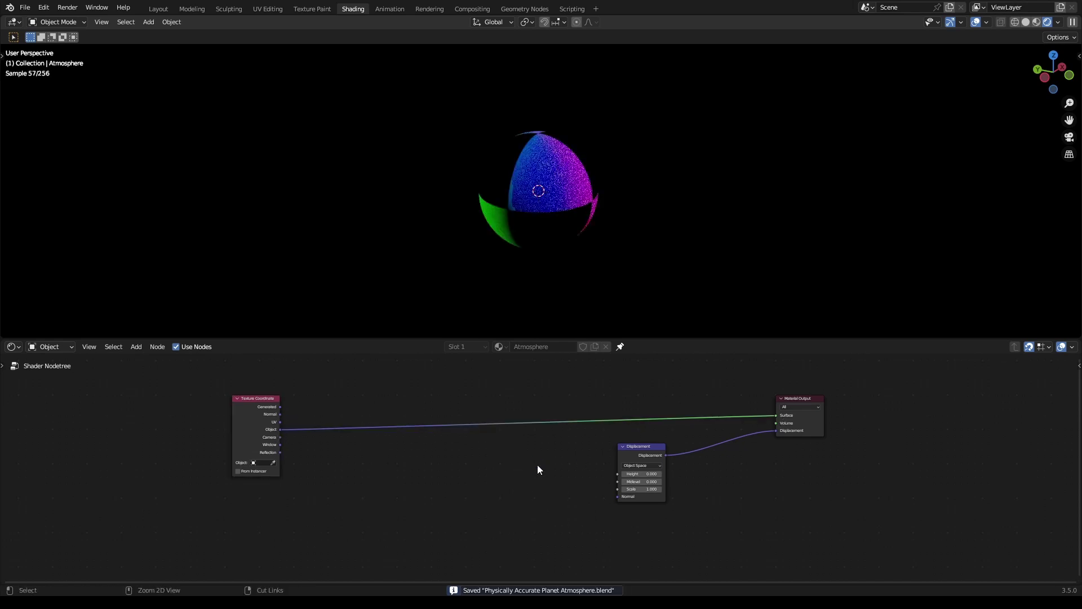
Set the Displacement node's Height to 0.25
left_click_drag(651, 474, 675, 474)
right_click(651, 474)
left_click(649, 473)
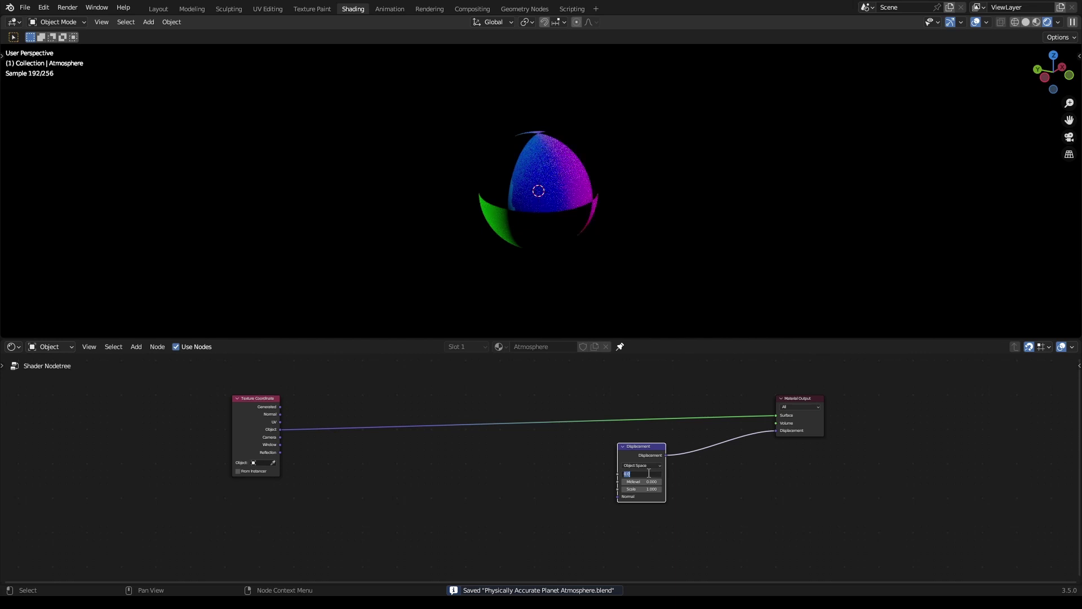
type("0.25")
key("Return")
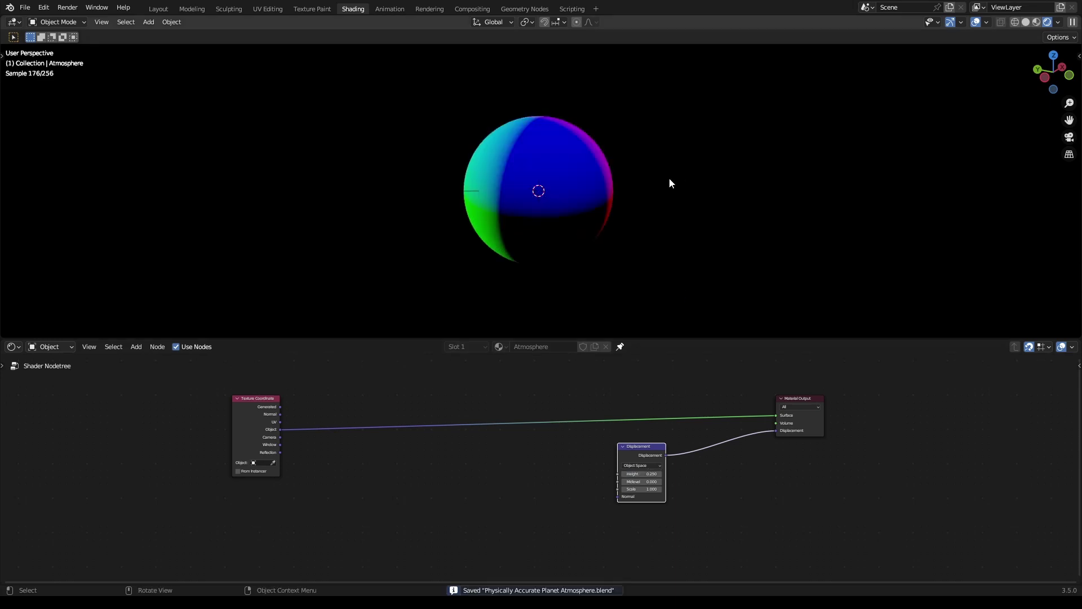
Move the Texture Coordinate node farther away from the Displacement node to make room for more nodes
scroll(408, 419, "up", 1)
middle_click_drag(379, 419, 491, 422)
scroll(440, 435, "up", 2)
middle_click_drag(433, 438, 489, 445)
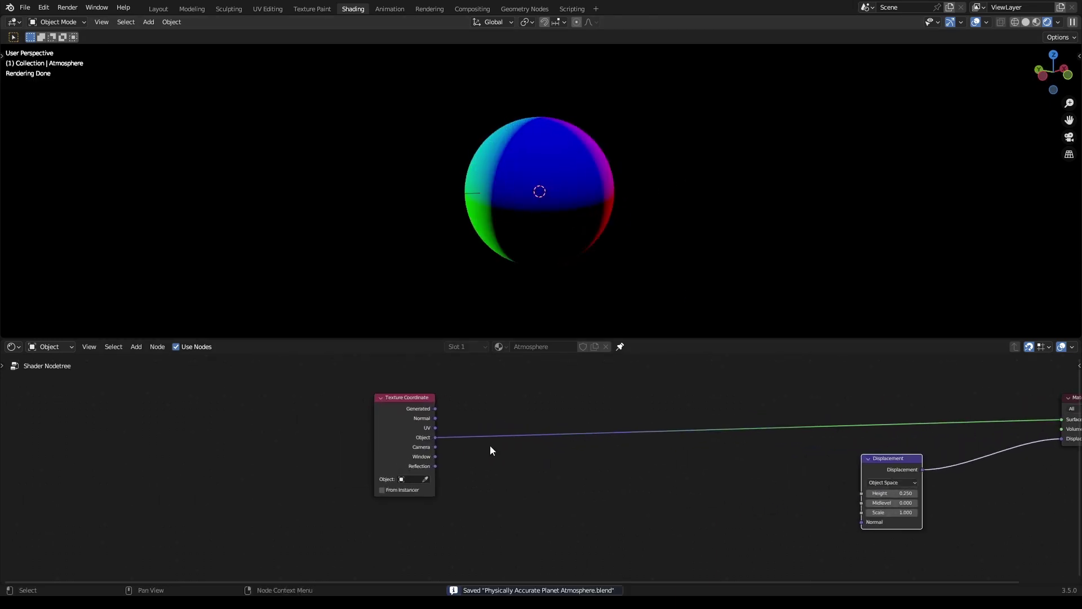
left_click_drag(382, 433, 225, 420)
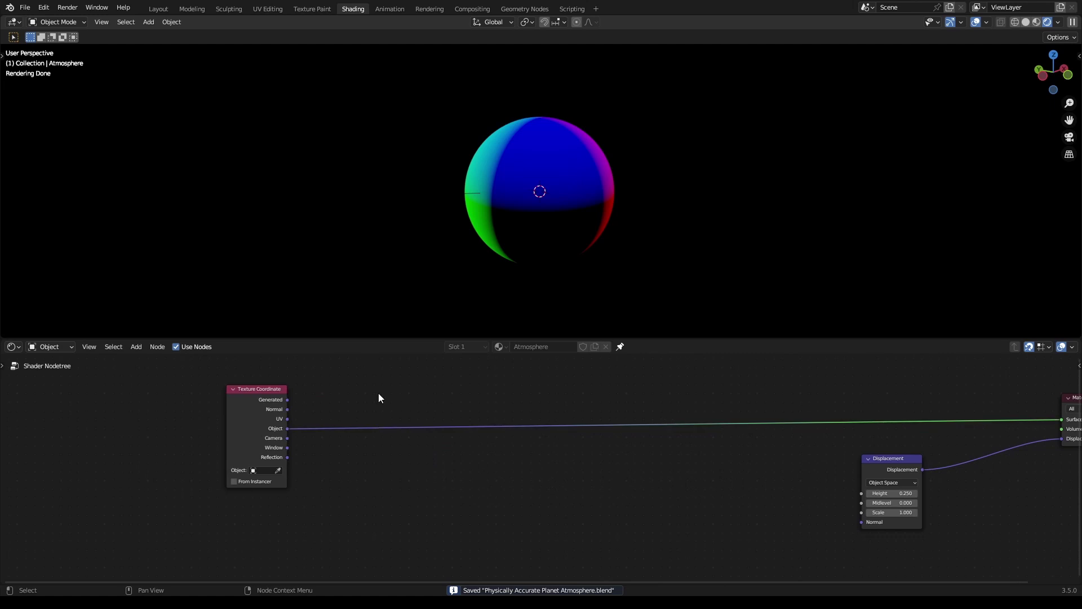
Add a Vector Math node set to Length, placed below the link between Texture Coordinate and Material Output
key("shift+a")
type("vecot")
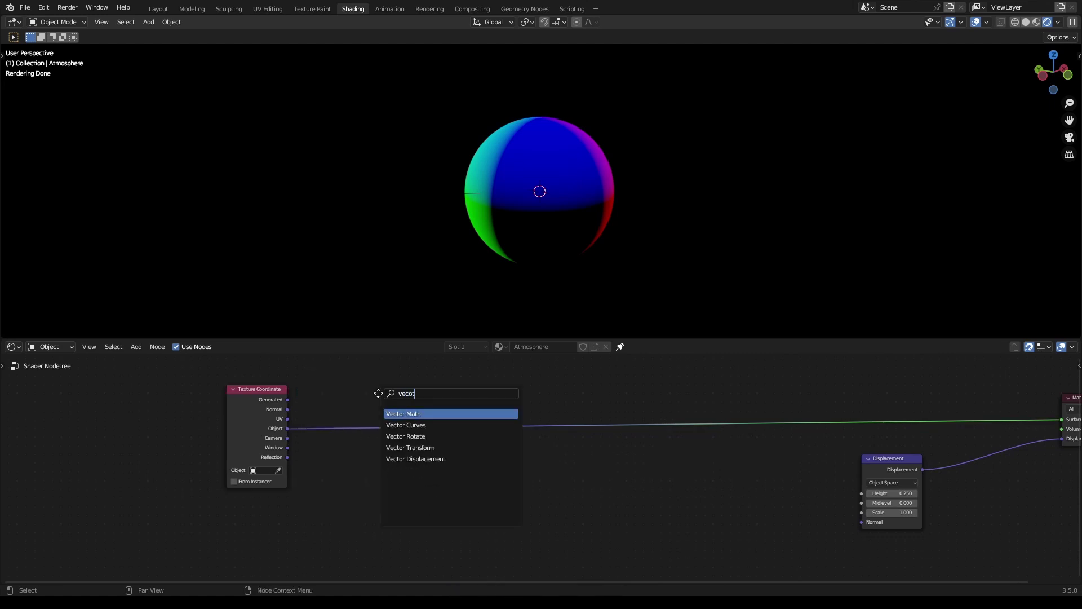
key("Return")
left_click(475, 487)
left_click(478, 491)
left_click(478, 492)
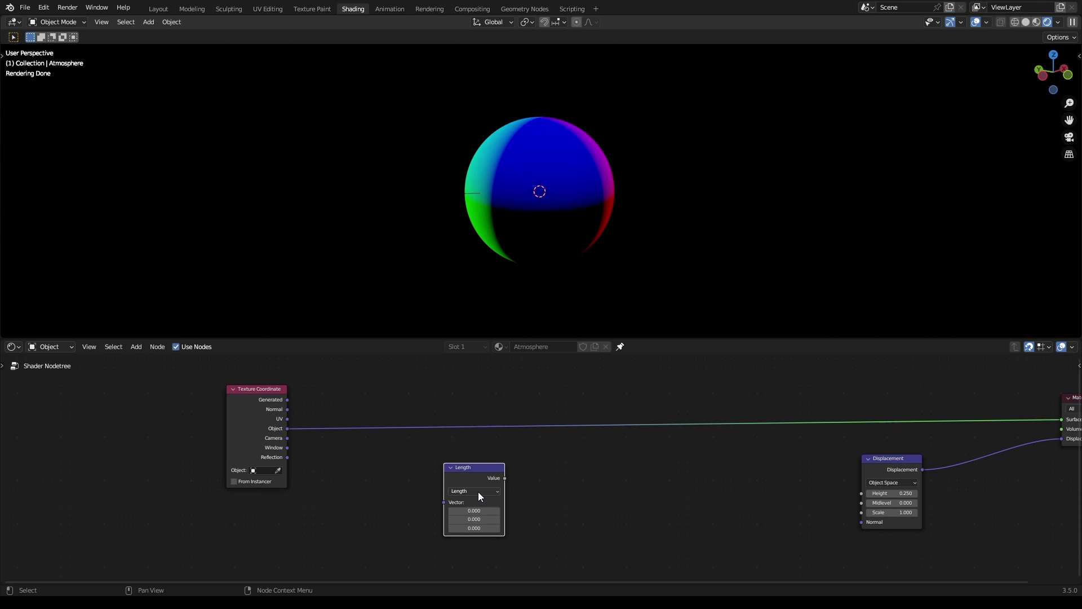
left_click(478, 492)
left_click(481, 491)
left_click(499, 491)
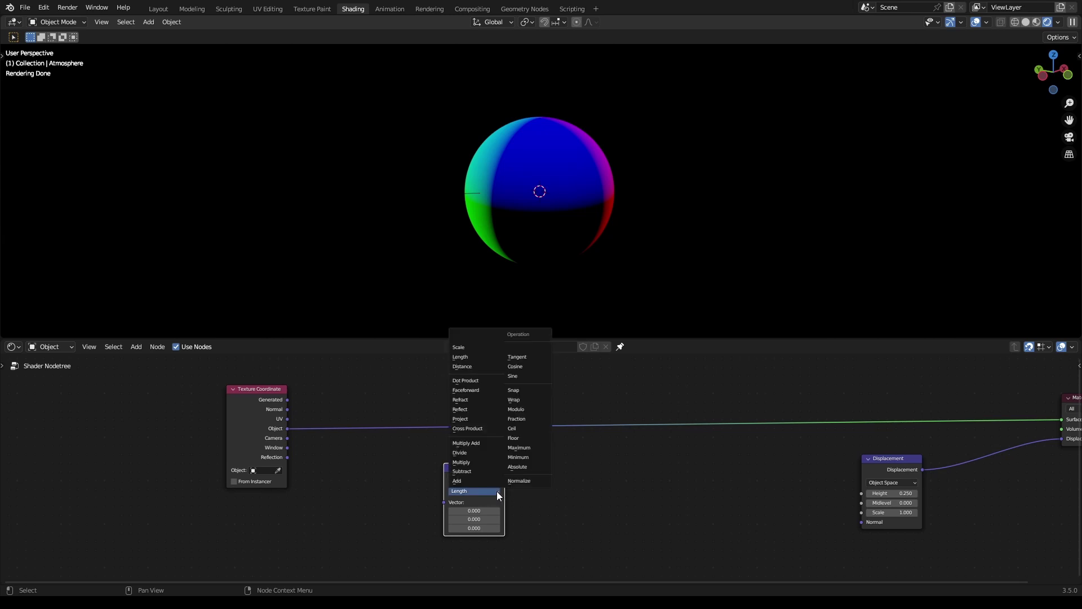
left_click(491, 491)
left_click(490, 491)
left_click(490, 492)
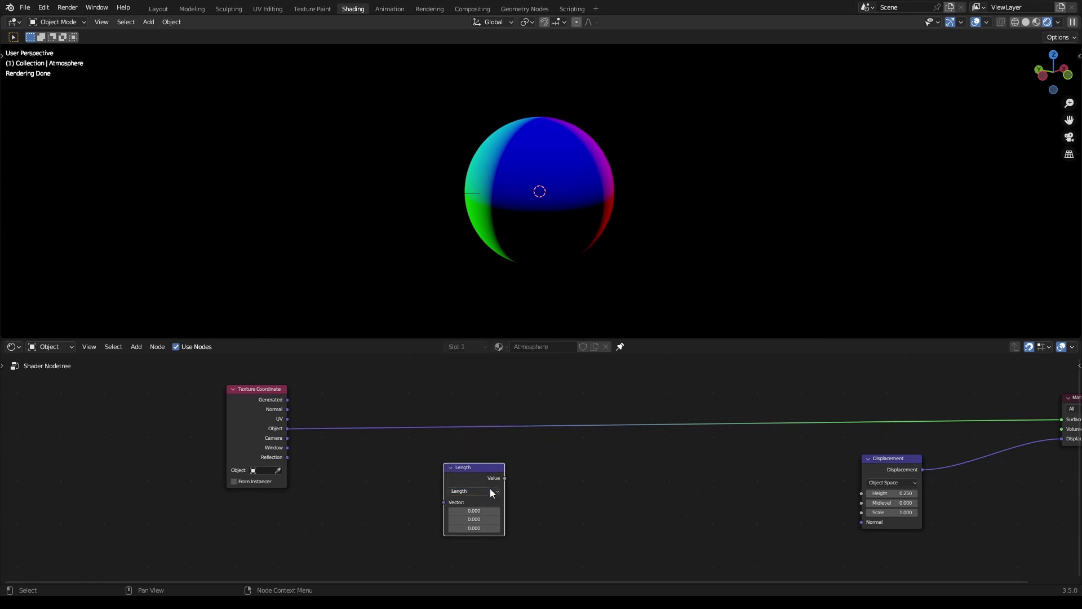
Insert the Length node into the Object link right beside the Texture Coordinate node and save the file
left_click_drag(482, 479, 326, 395)
key("ctrl+s")
scroll(404, 434, "down", 1)
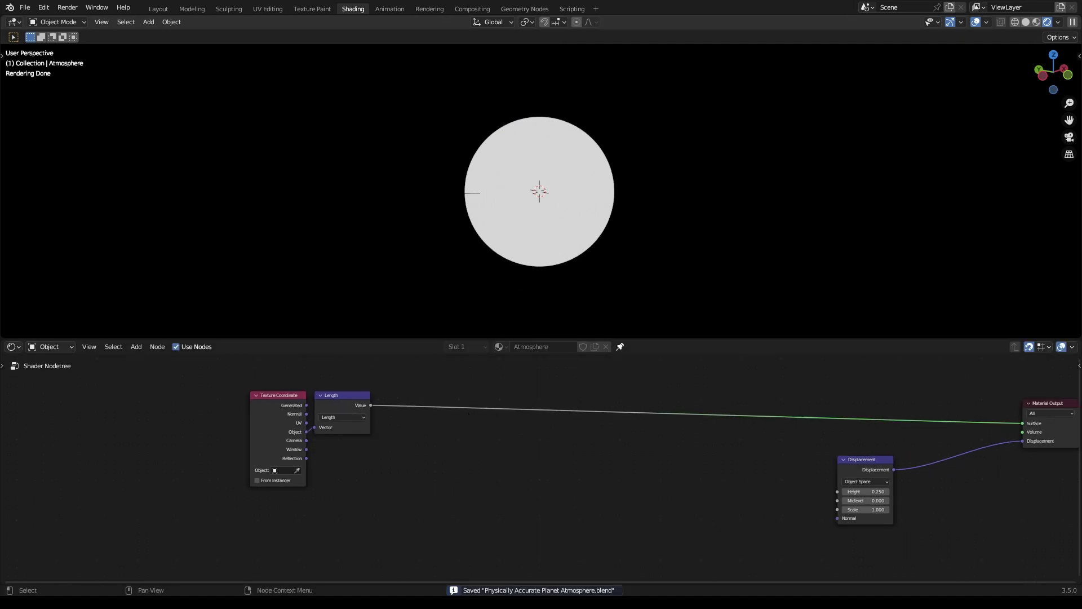
Insert a Math node set to Subtract right after the Length node, subtracting 1, and save the file
key("shift+a")
type("add")
key("Return")
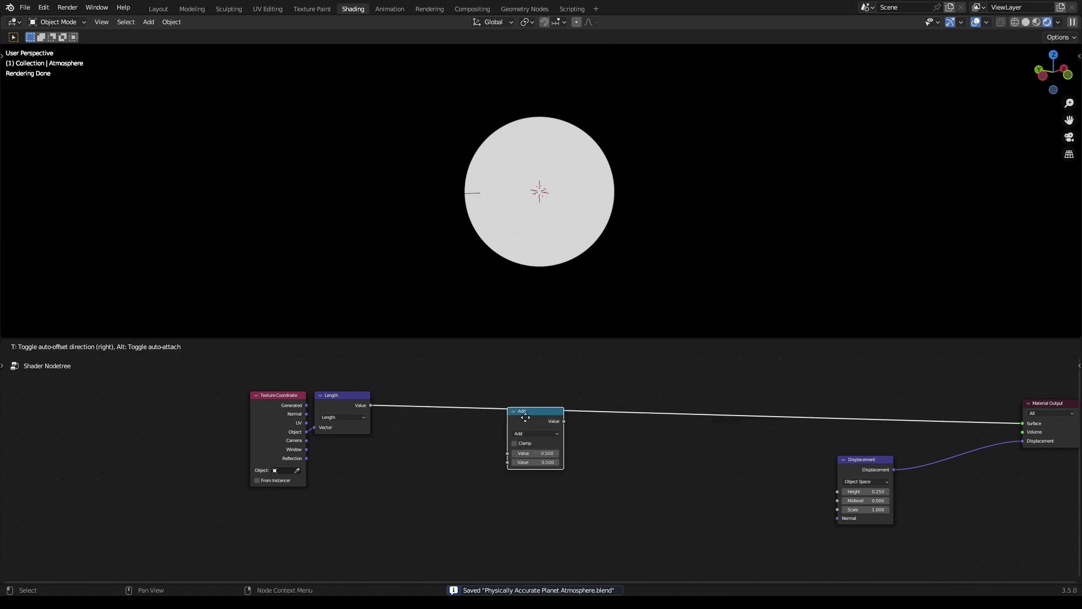
left_click(492, 461)
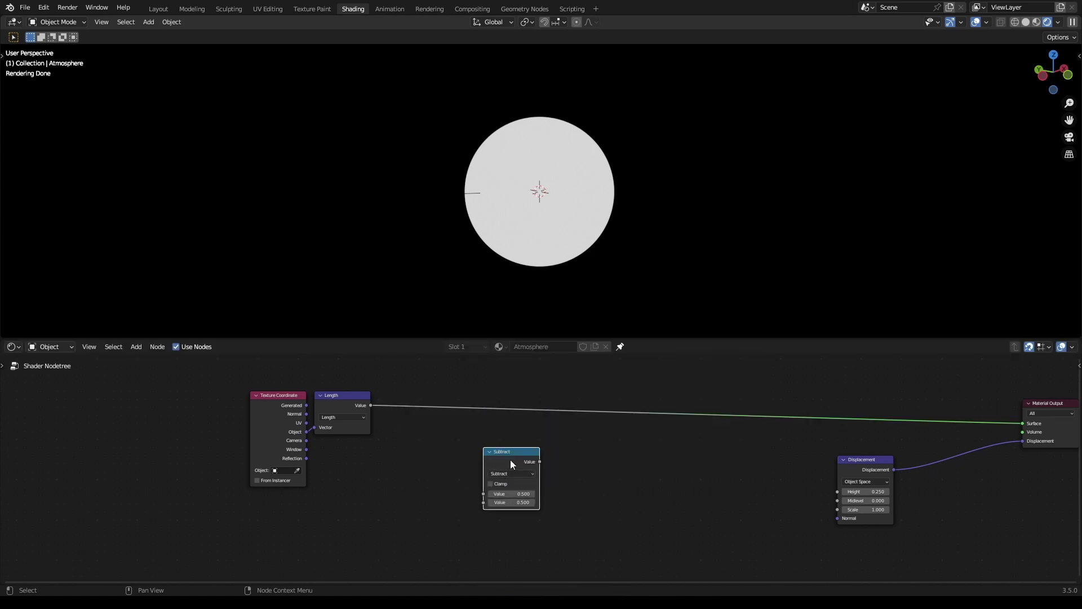
left_click_drag(511, 463, 406, 407)
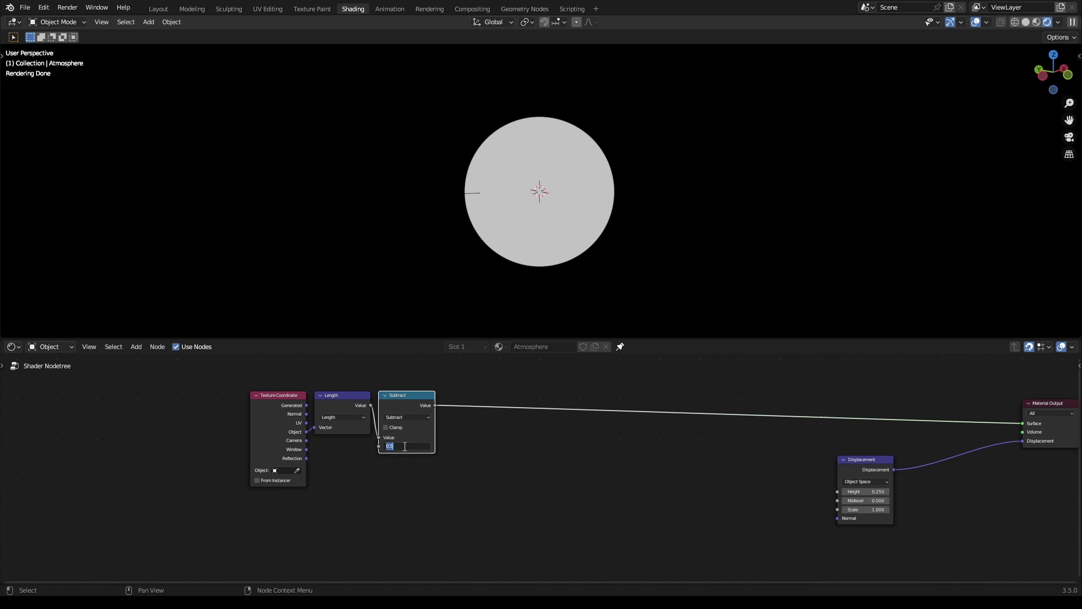
type("1")
key("Return")
left_click(475, 454)
key("ctrl+s")
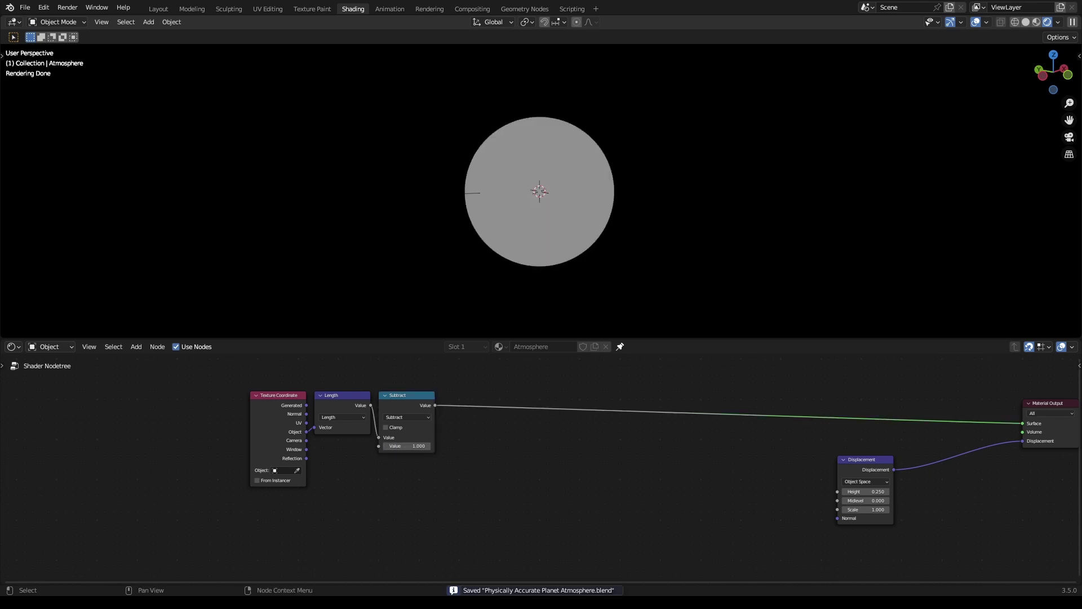
Duplicate the Subtract node into the link right after it, change the copy to Divide with Clamp enabled, and save
left_click(384, 405)
key("shift+d")
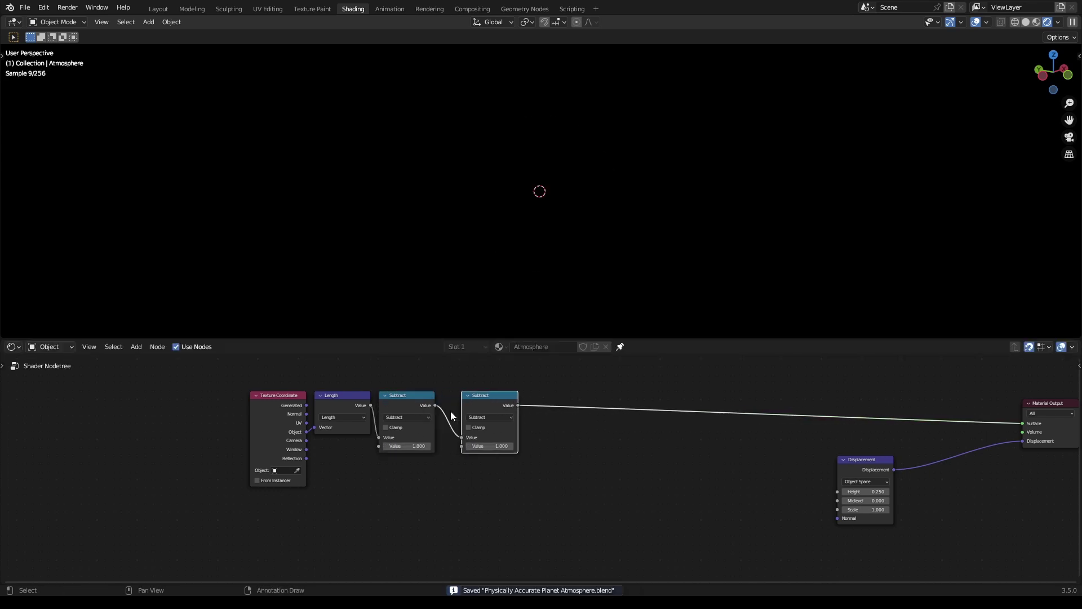
left_click(473, 402)
left_click(478, 416)
key("d")
left_click(451, 427)
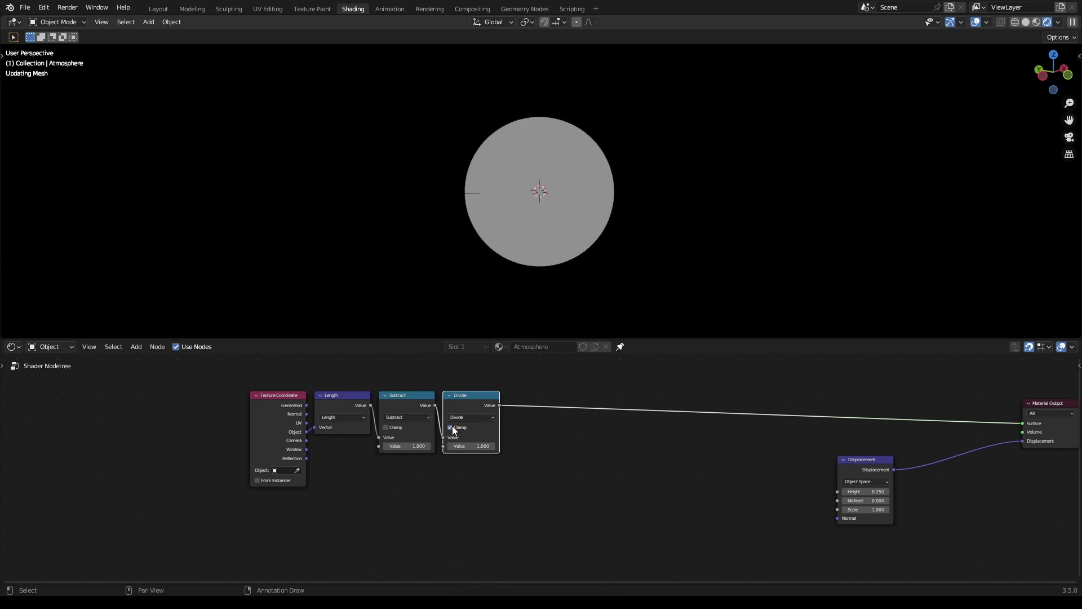
left_click(502, 450)
key("ctrl+s")
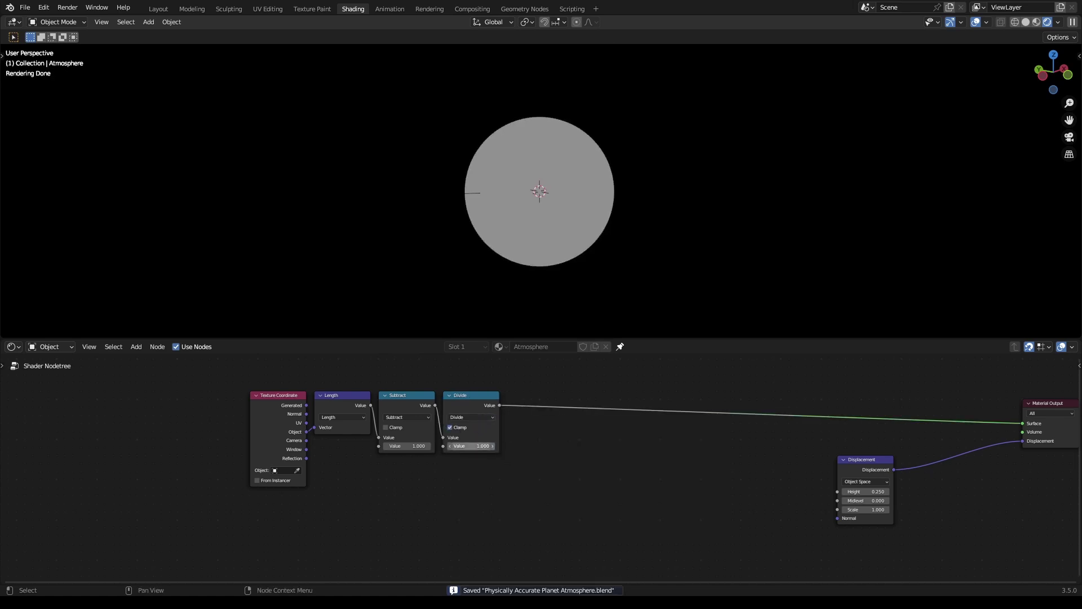
Duplicate the Divide node, place the copy unconnected below the Subtract node and turn off its Clamp option
middle_click_drag(527, 446, 598, 422)
left_click(538, 383)
key("shift+d")
left_click(473, 453)
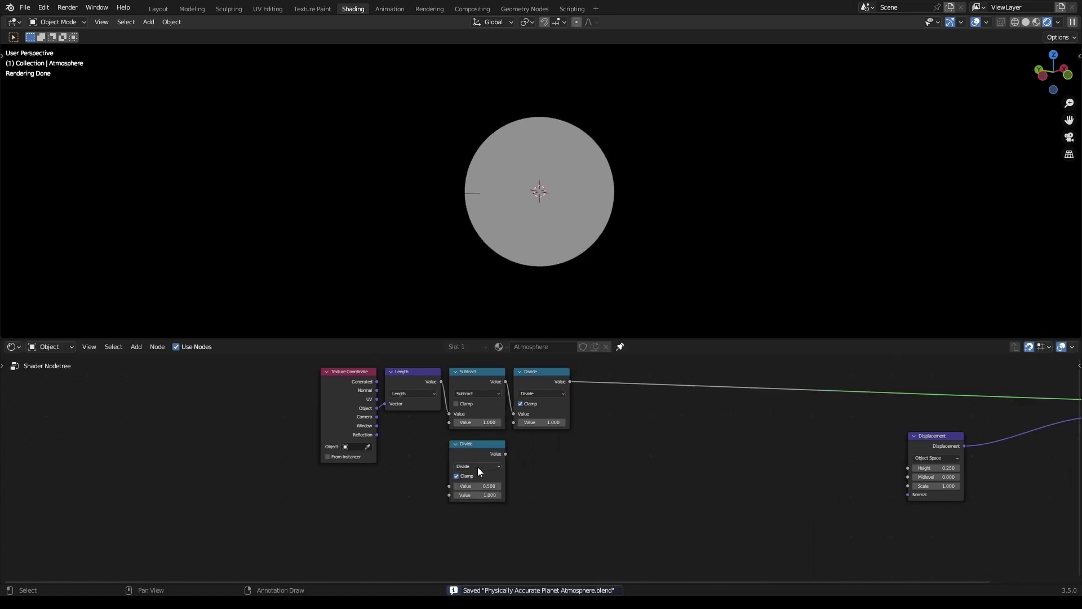
left_click(456, 476)
scroll(480, 477, "down", 1)
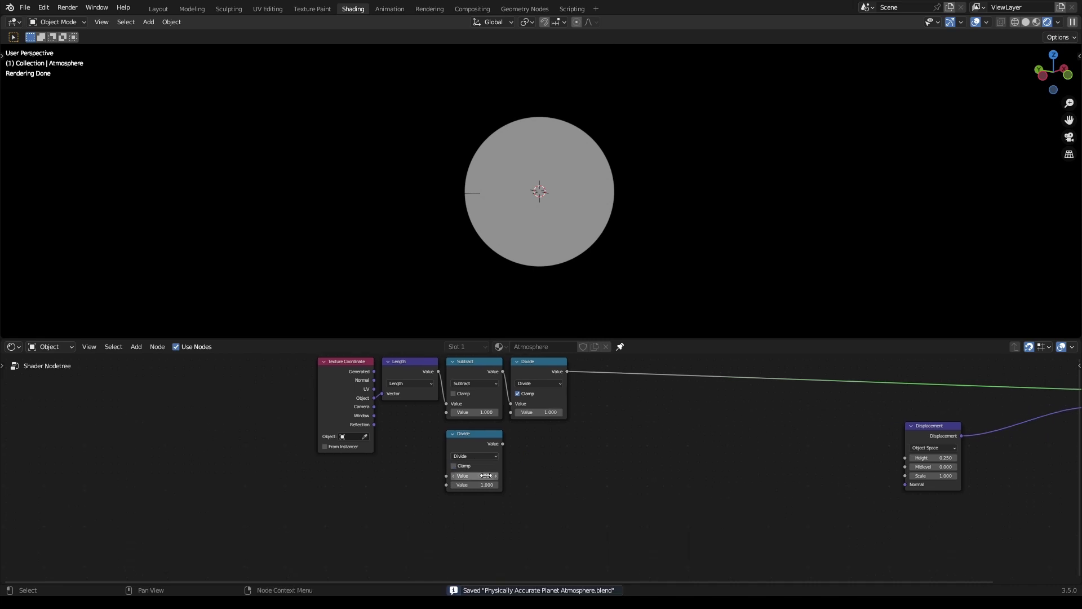
Set the lower Divide node's first value to 1 and its second value to 100
left_click(480, 483)
type("10")
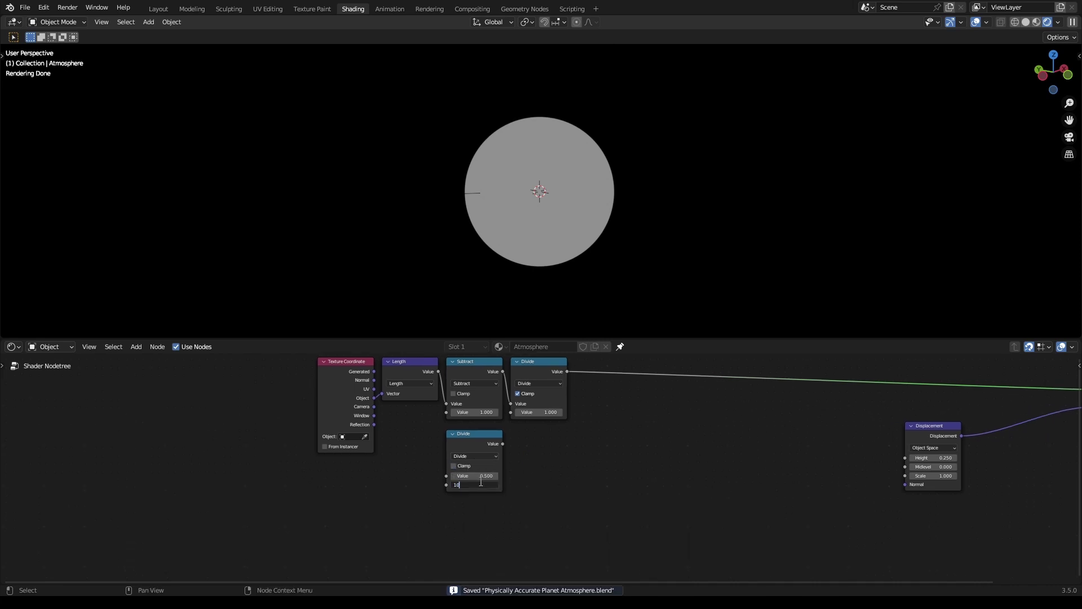
type("0")
key("Return")
left_click(484, 475)
type("1")
key("Return")
Add a Value node below the Texture Coordinate node, label it Atmosphere Thickness, and save the file
scroll(360, 465, "up", 1)
key("shift+a")
left_click(360, 464)
type("value")
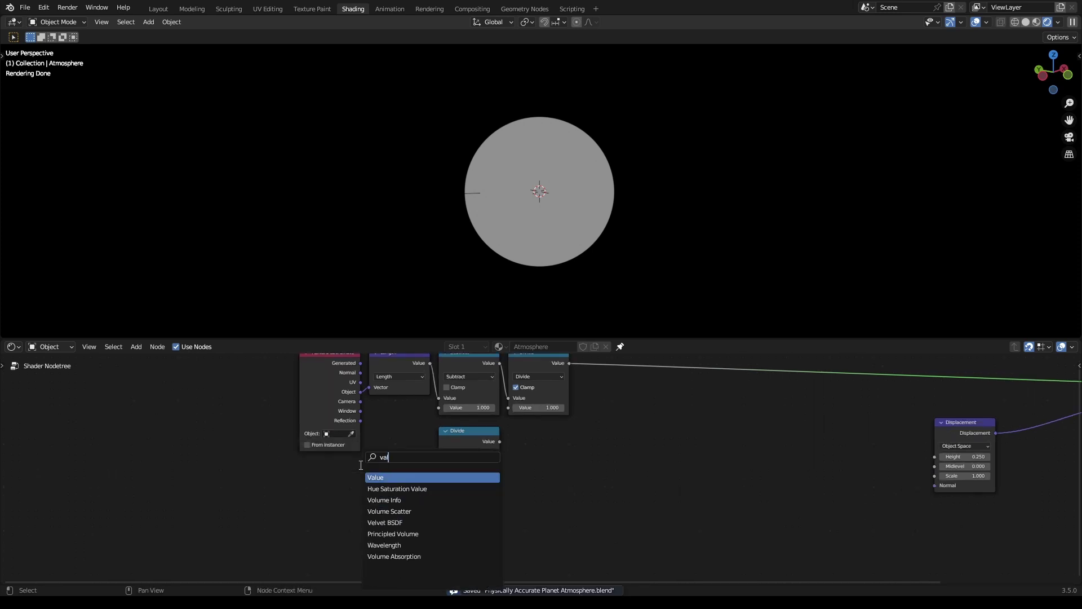
key("Return")
left_click(297, 466)
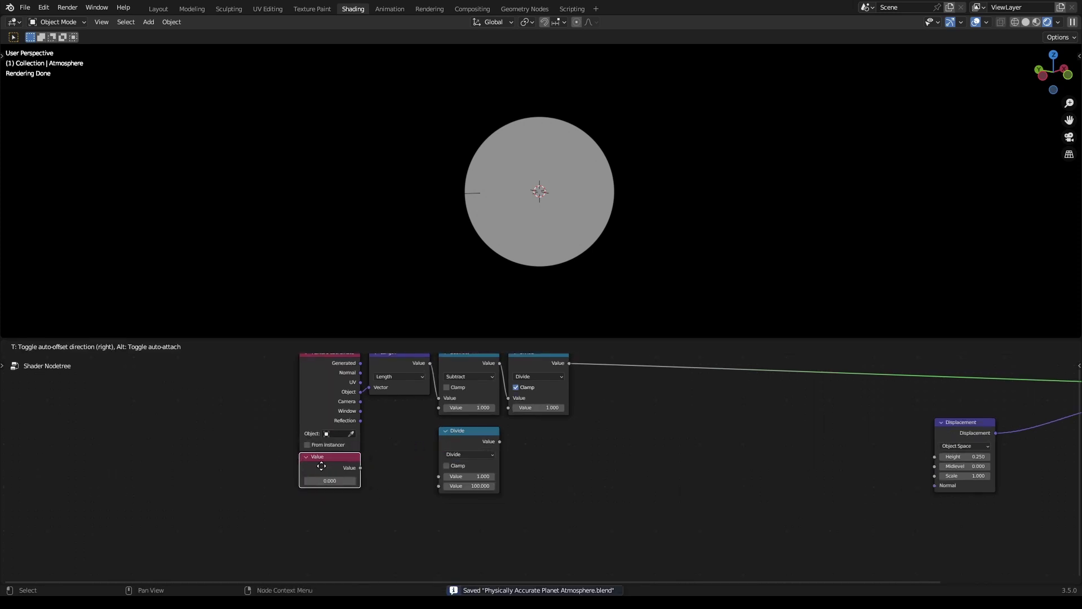
key("F2")
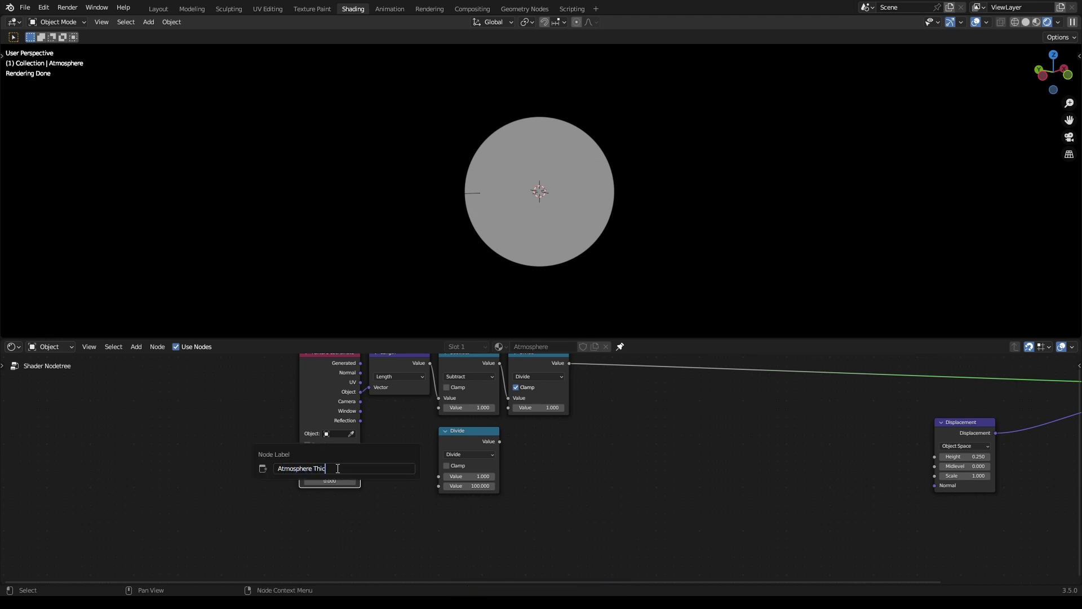
type("Atmosphere Thickness")
key("Return")
key("ctrl+s")
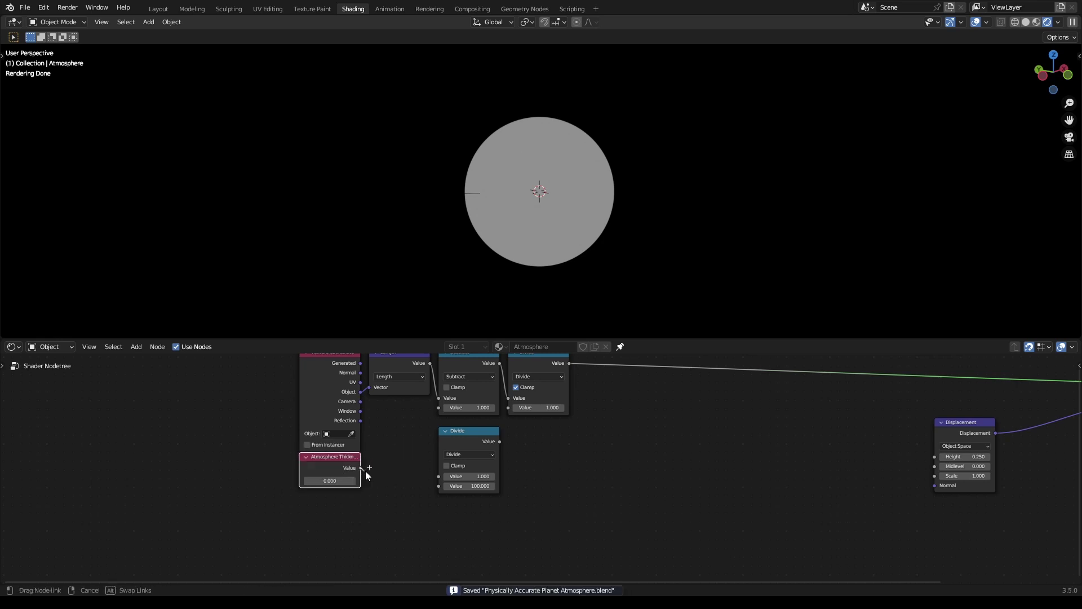
Connect the Atmosphere Thickness node to the lower Divide's first value, set the thickness to 1, and save
left_click_drag(360, 468, 439, 476)
left_click(399, 483)
double_click(334, 482)
type("1")
key("Return")
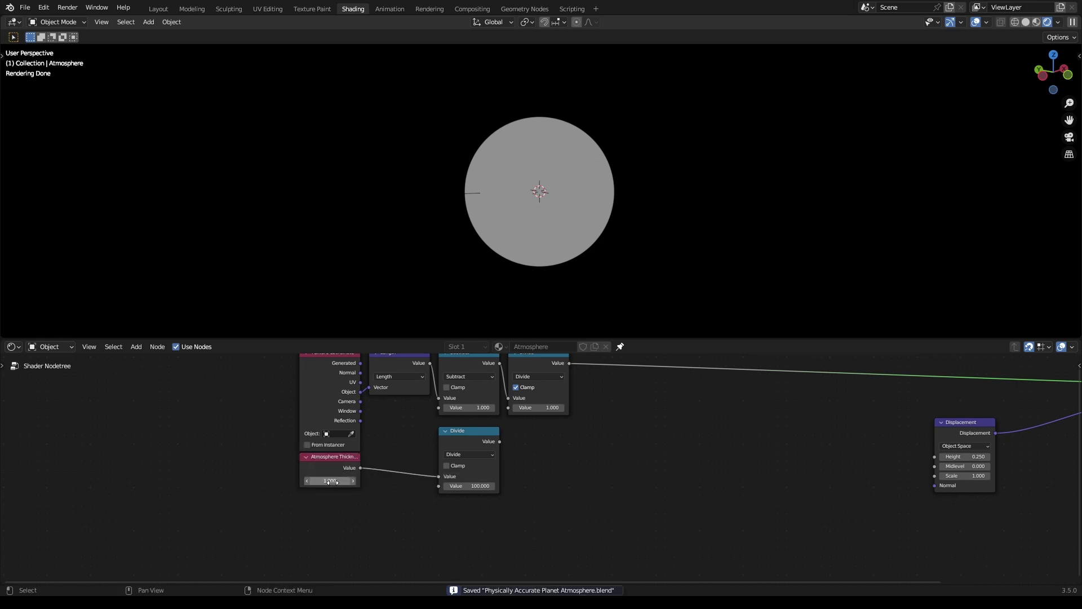
key("ctrl+s")
Connect the lower Divide's output to the clamped Divide's second value and save the file
middle_click_drag(519, 468, 484, 487)
left_click_drag(465, 460, 475, 427)
left_click(593, 441)
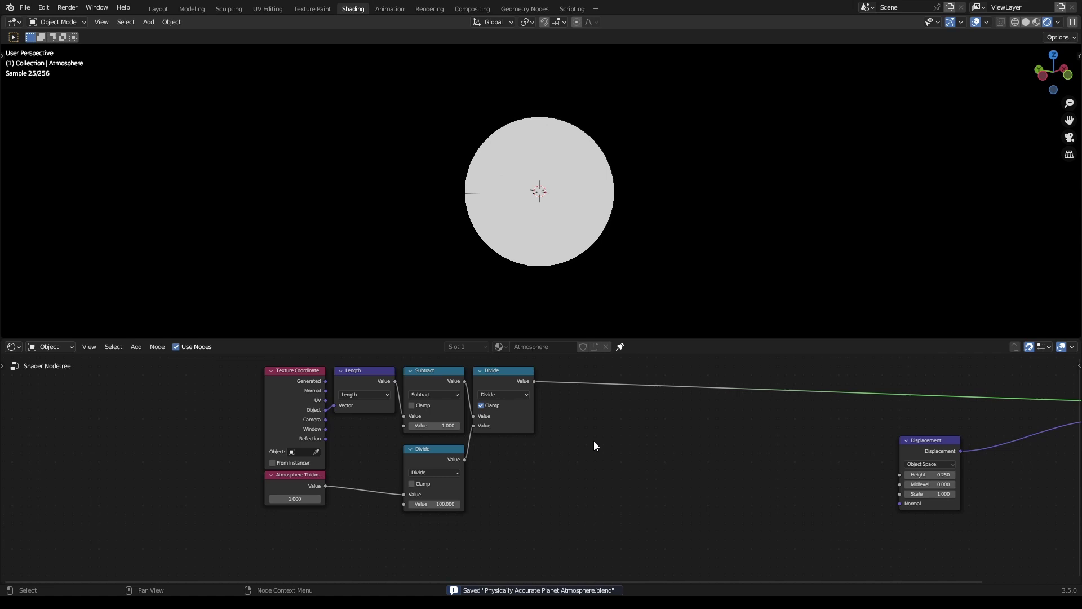
key("ctrl+s")
Duplicate the clamped Divide node into the link right after it and turn off the copy's Clamp option
middle_click_drag(512, 382, 436, 441)
key("shift+d")
left_click(509, 463)
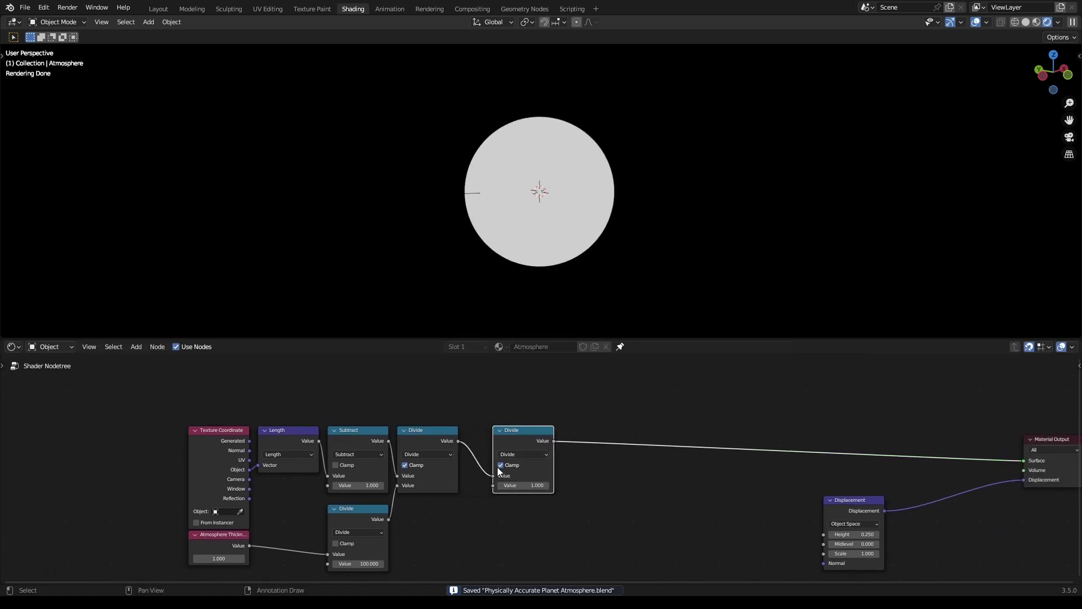
left_click(503, 463)
left_click_drag(519, 434, 496, 434)
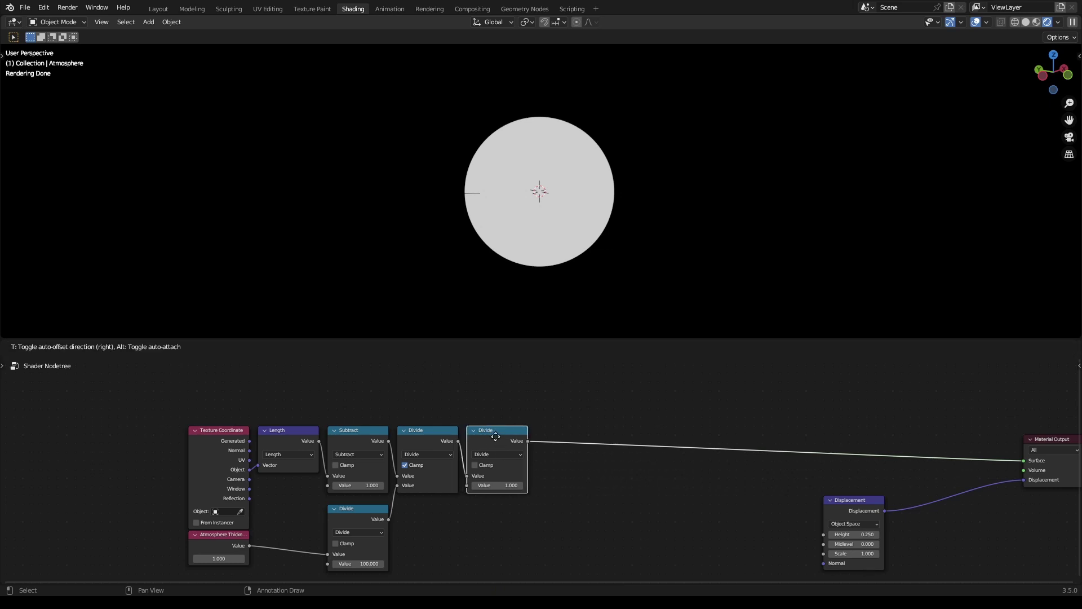
Change the last Divide node's operation to Multiply and save the file
left_click(497, 454)
left_click(484, 497)
middle_click_drag(527, 486, 493, 467)
key("ctrl+s")
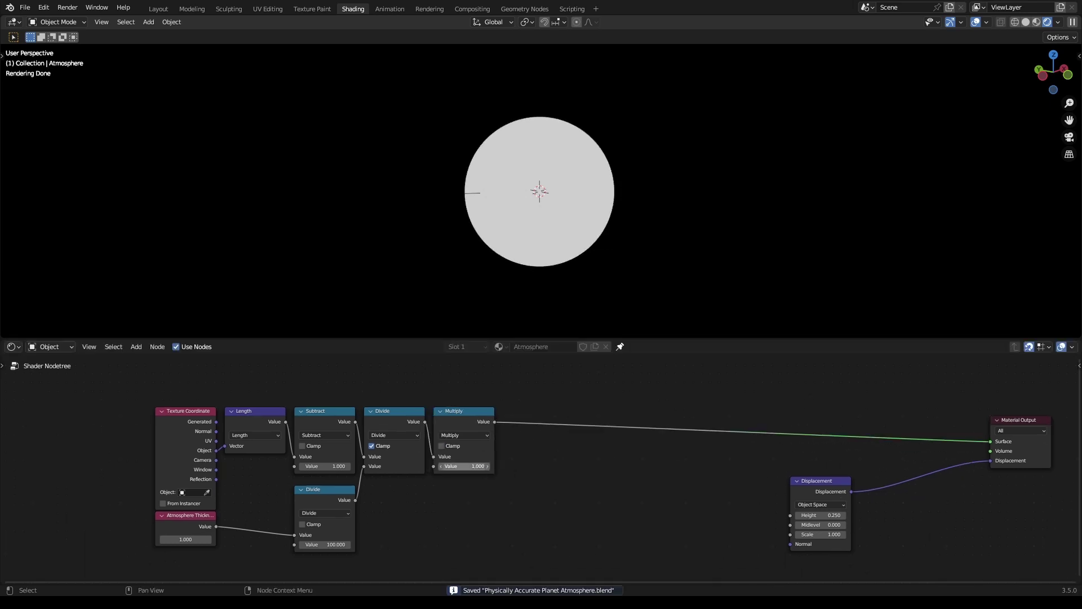
Set the last Multiply node's second value to 15
left_click(481, 466)
type("15")
key("Return")
Duplicate the Multiply node into its output link and change the copy's operation to Power
middle_click_drag(508, 428, 400, 427)
scroll(416, 431, "up", 1)
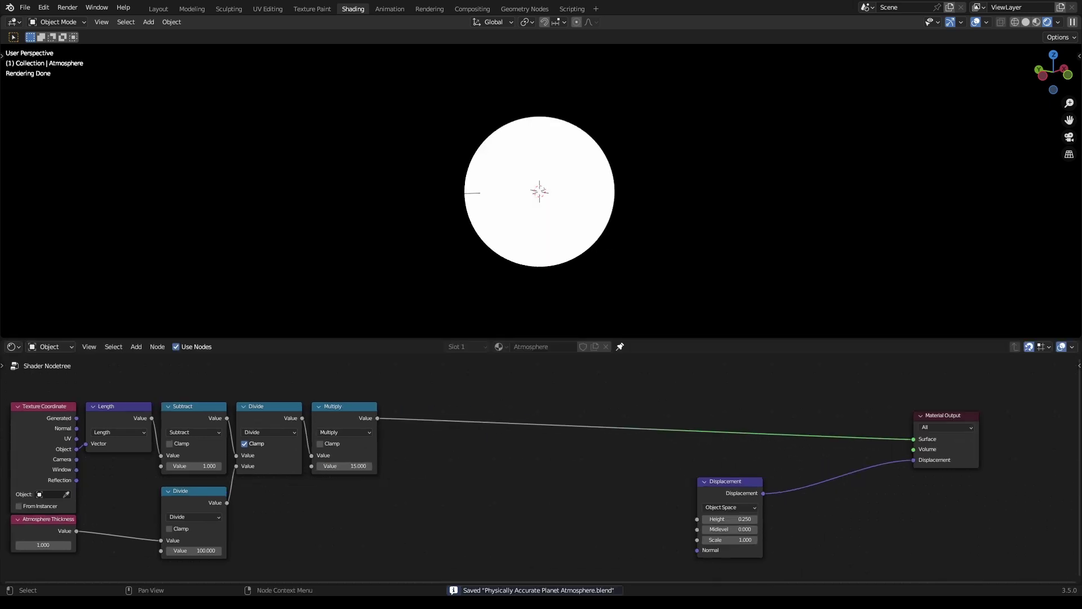
key("shift+d")
left_click(409, 416)
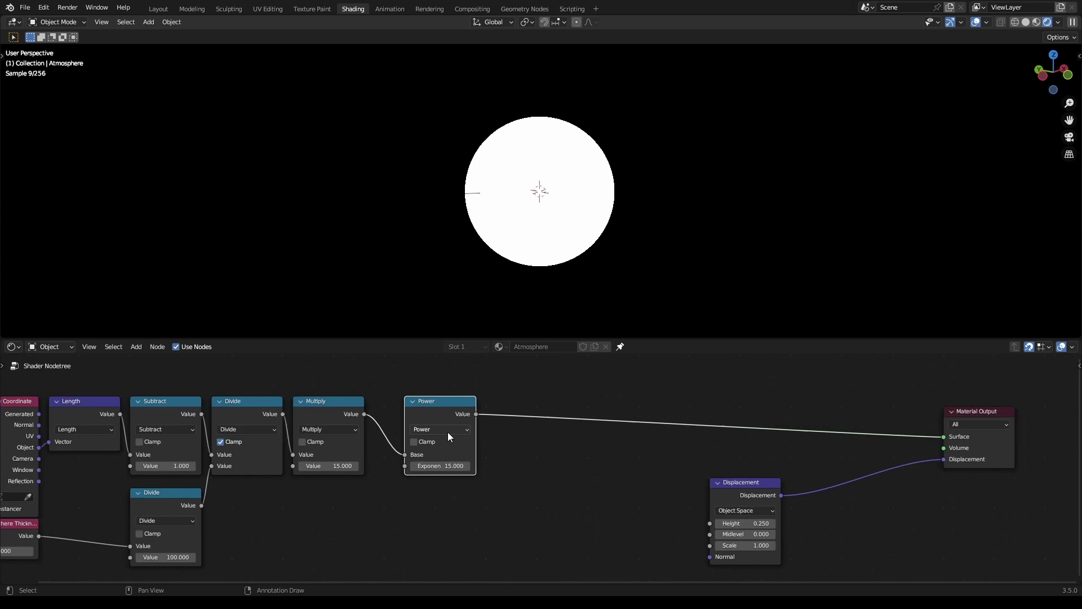
scroll(448, 432, "up", 1)
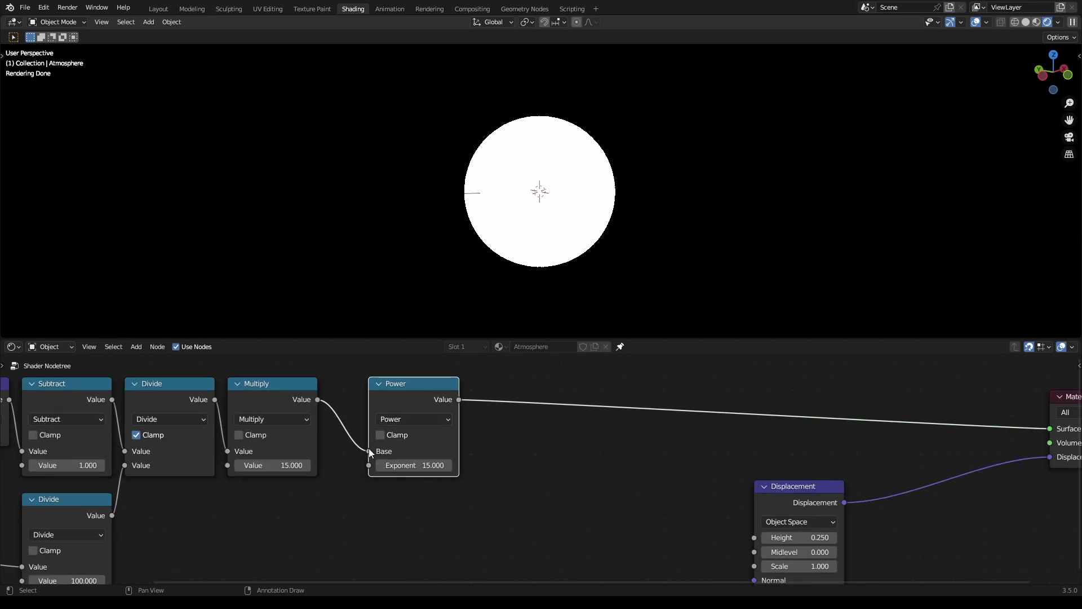
Move the Multiply link from the Power node's Base to its Exponent, place Power right beside Multiply, and save the file
mouse_move(368, 449)
left_mouse_down()
mouse_move(356, 431)
mouse_move(366, 465)
left_mouse_up()
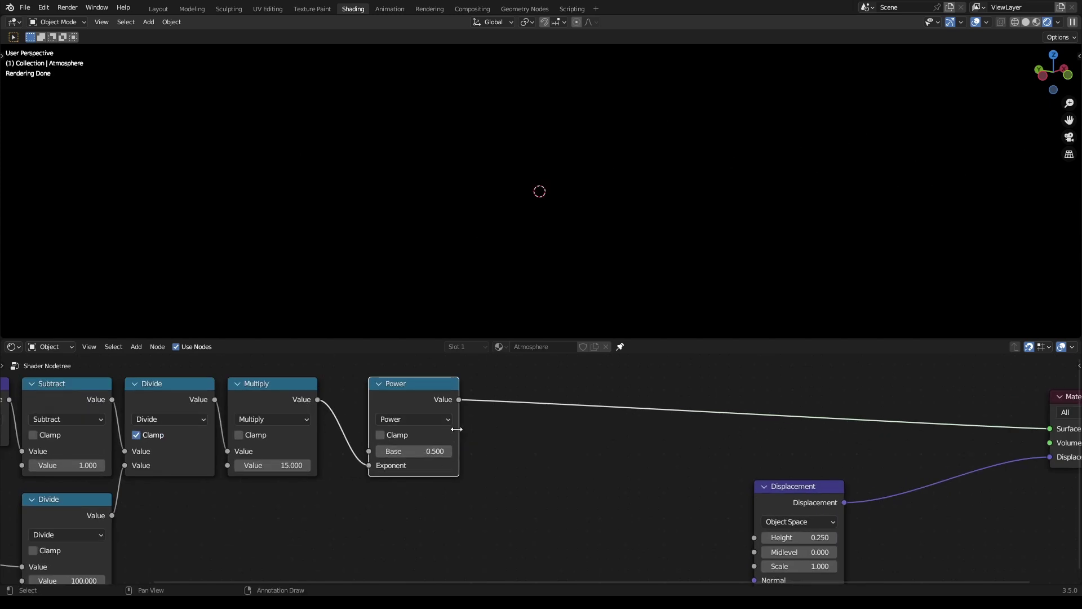
left_click_drag(400, 394, 360, 397)
left_click(489, 435)
key("ctrl+s")
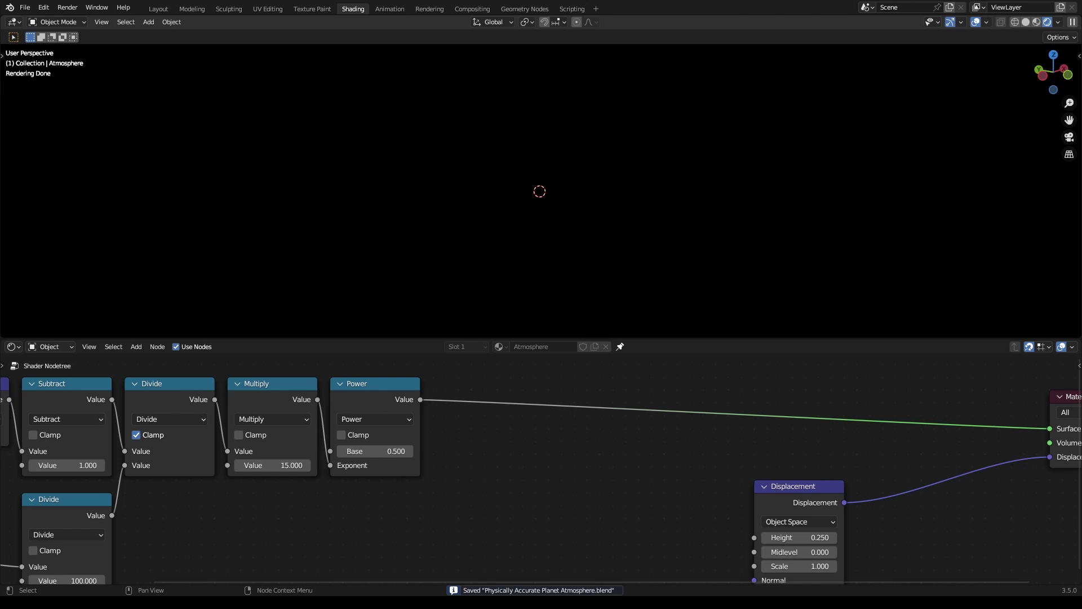
Duplicate the Power node into the link right after it and change the copy's operation to Multiply
middle_click_drag(487, 441, 466, 465)
left_click(359, 411)
key("shift+d")
left_click(500, 414)
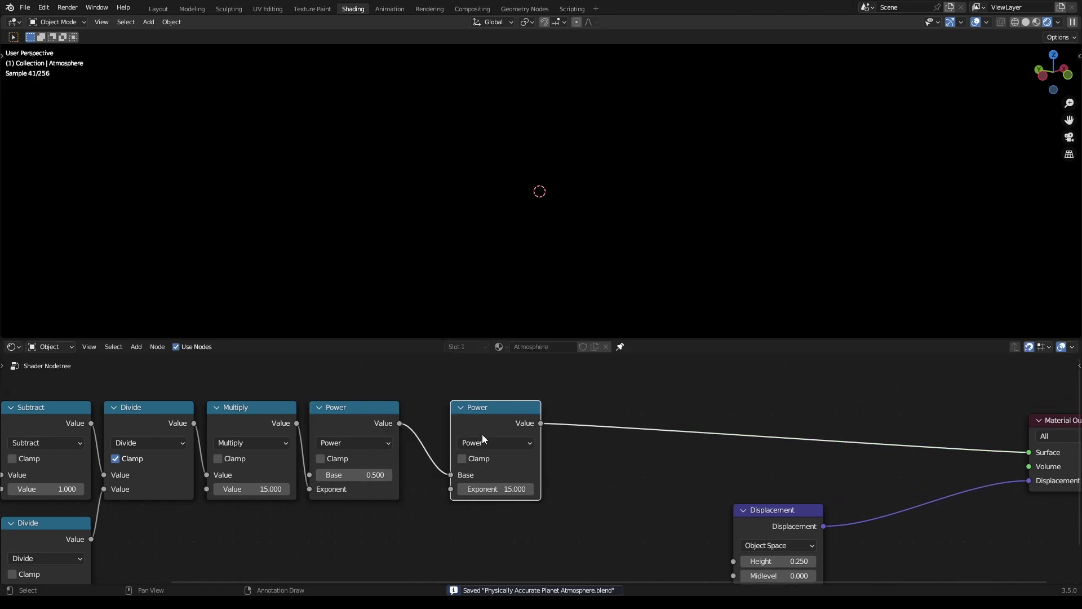
left_click(492, 442)
key("m")
Set the new Multiply node's second value to 25 and place it right beside the Power node
double_click(506, 491)
type("25")
key("Return")
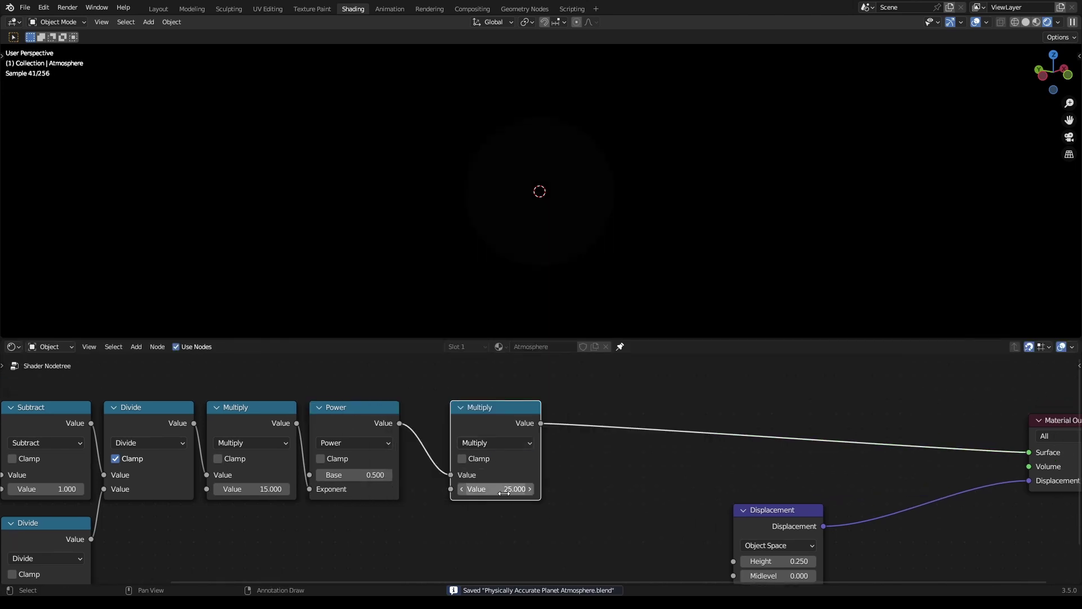
left_click_drag(509, 402, 456, 418)
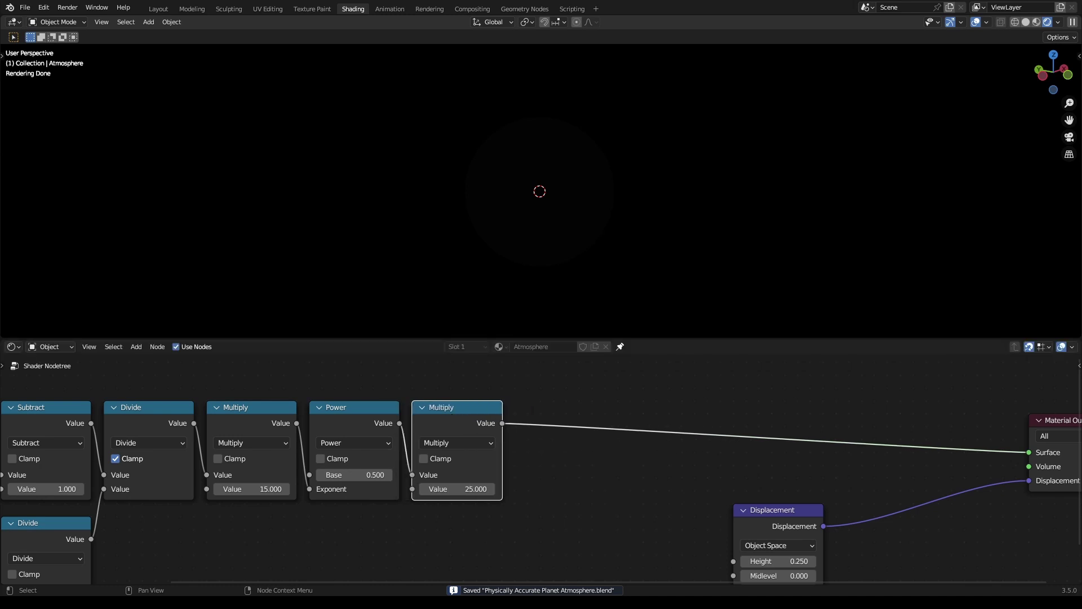
Set the last Multiply's second value to 256 and the first Multiply's to 16, and save the file
scroll(539, 467, "down", 1)
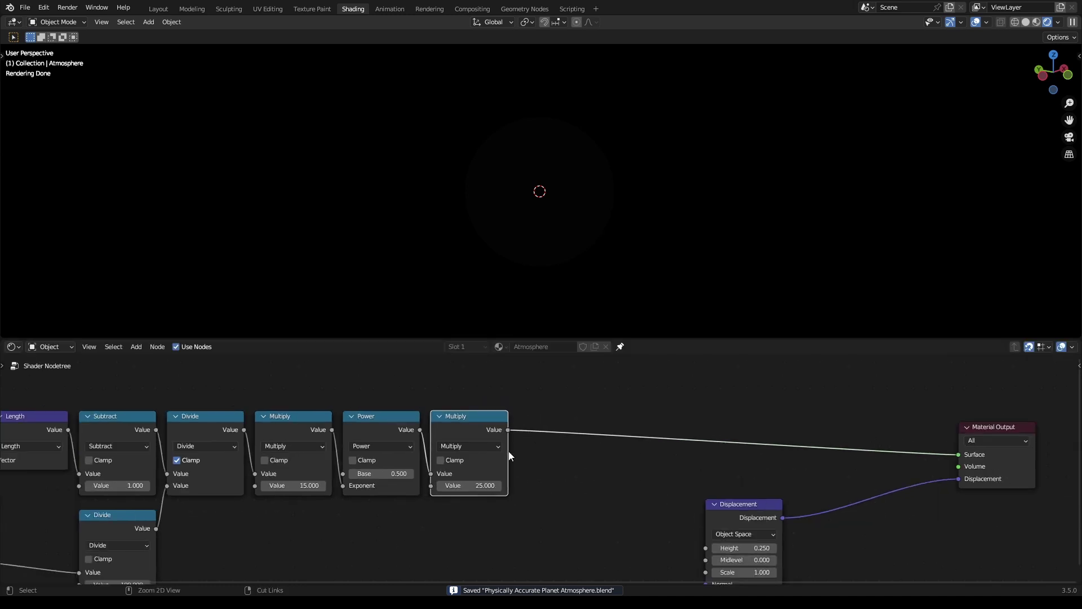
double_click(480, 487)
type("256")
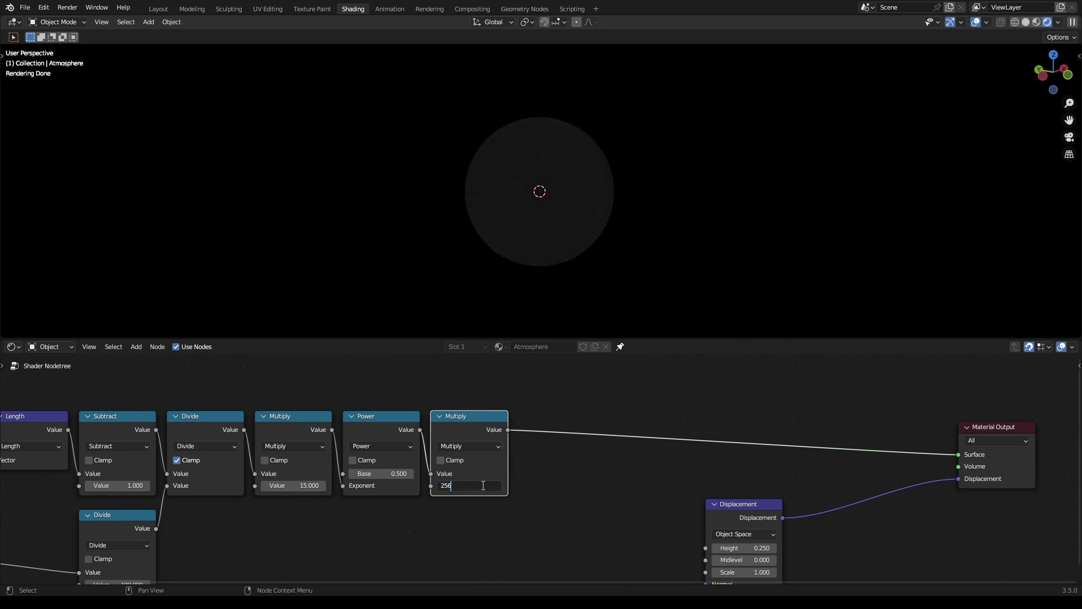
key("Return")
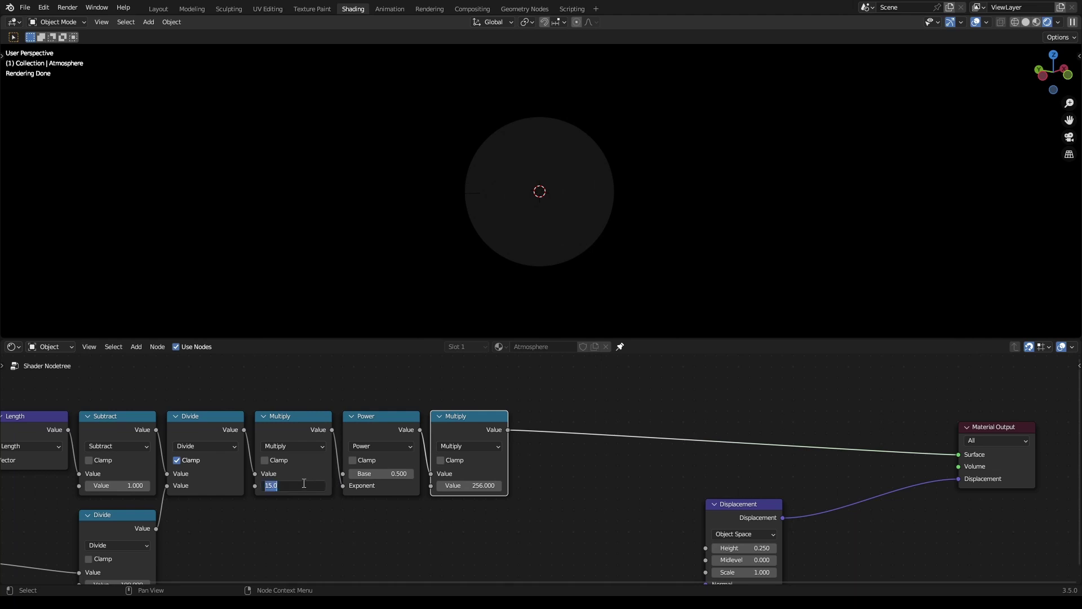
key("Home")
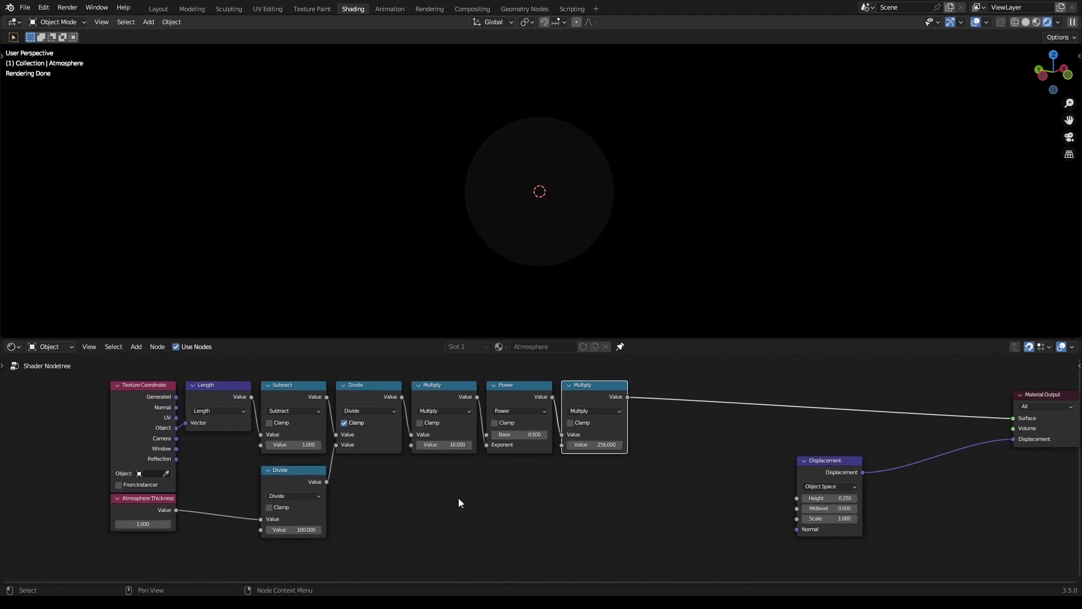
left_click(458, 499)
key("ctrl+s")
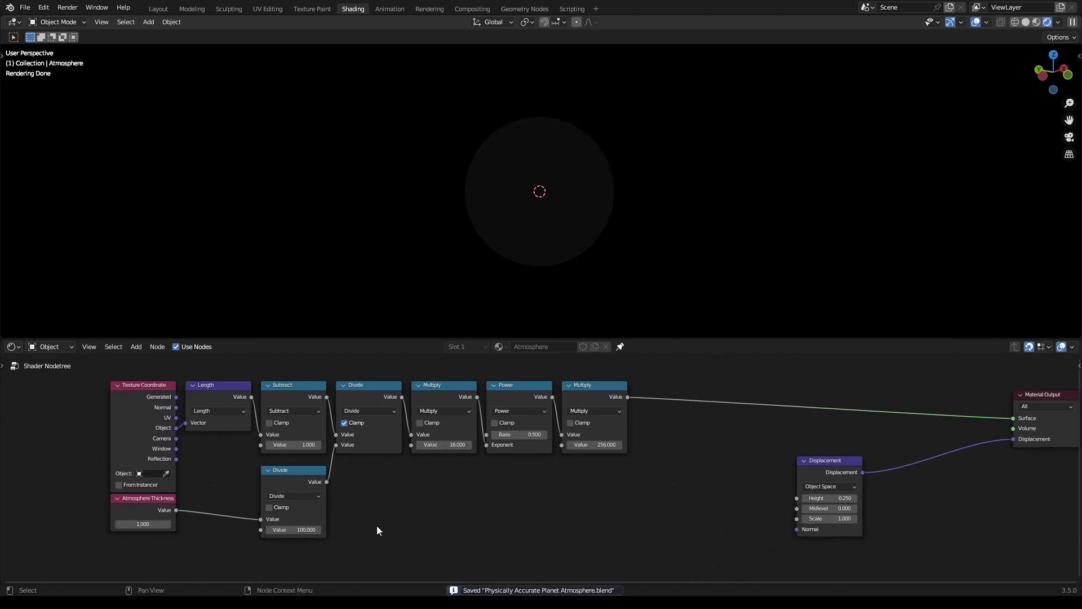
Set the lower Divide node's second value to 128
left_click(311, 529)
type("128")
key("Return")
Move the last Multiply's link from the Material Output's Surface input to its Volume input
middle_click_drag(675, 475, 509, 511)
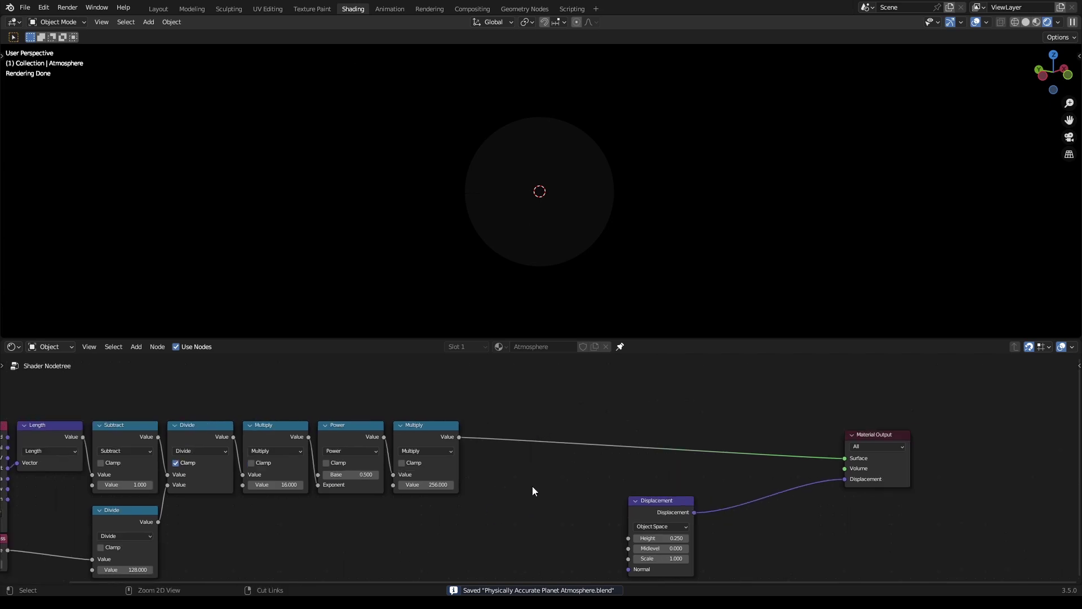
scroll(558, 456, "up", 3)
middle_click_drag(563, 451, 496, 465)
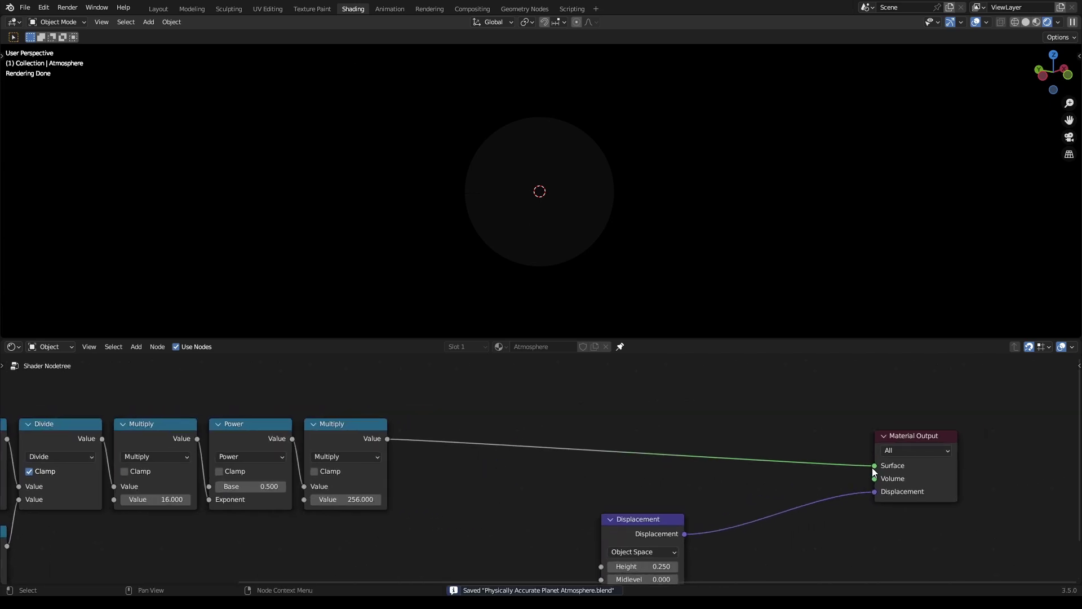
left_click_drag(873, 467, 875, 478)
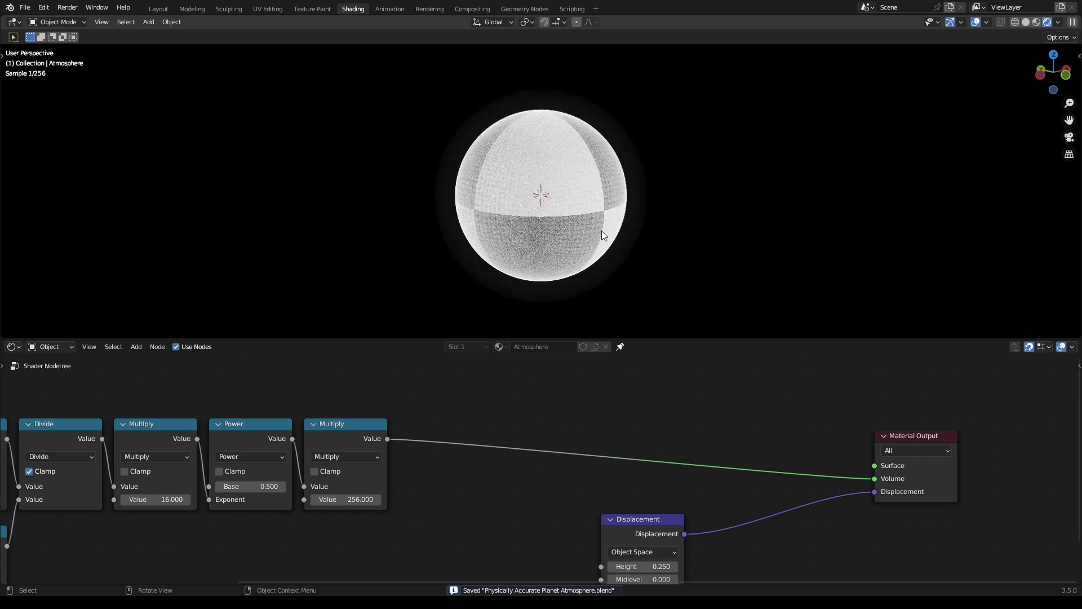
Connect the lower Divide's output to the Displacement node's Height and save the file
middle_click_drag(647, 515, 650, 438)
scroll(549, 469, "down", 2)
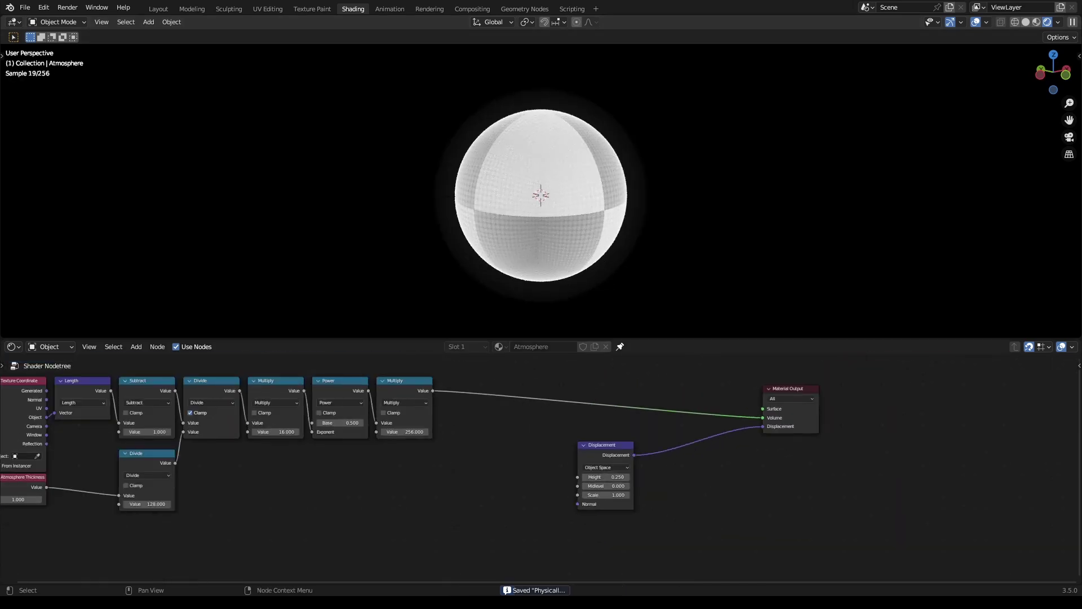
left_click_drag(176, 462, 578, 477)
left_click(523, 508)
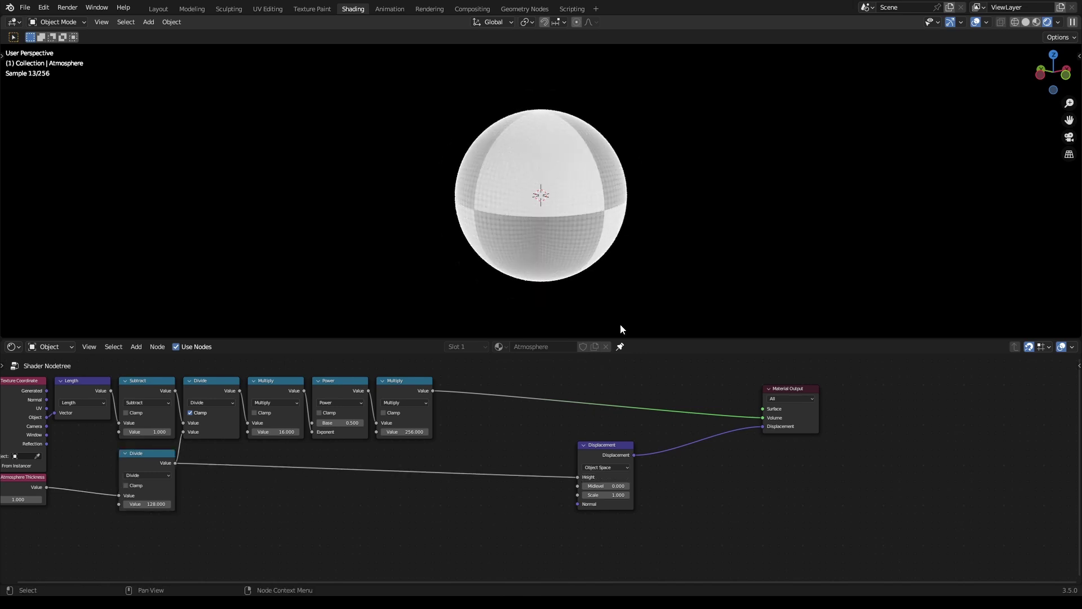
key("ctrl+s")
Check the planet's rim up close, set the last Multiply node's second value to 250, and save the file
scroll(683, 231, "up", 8)
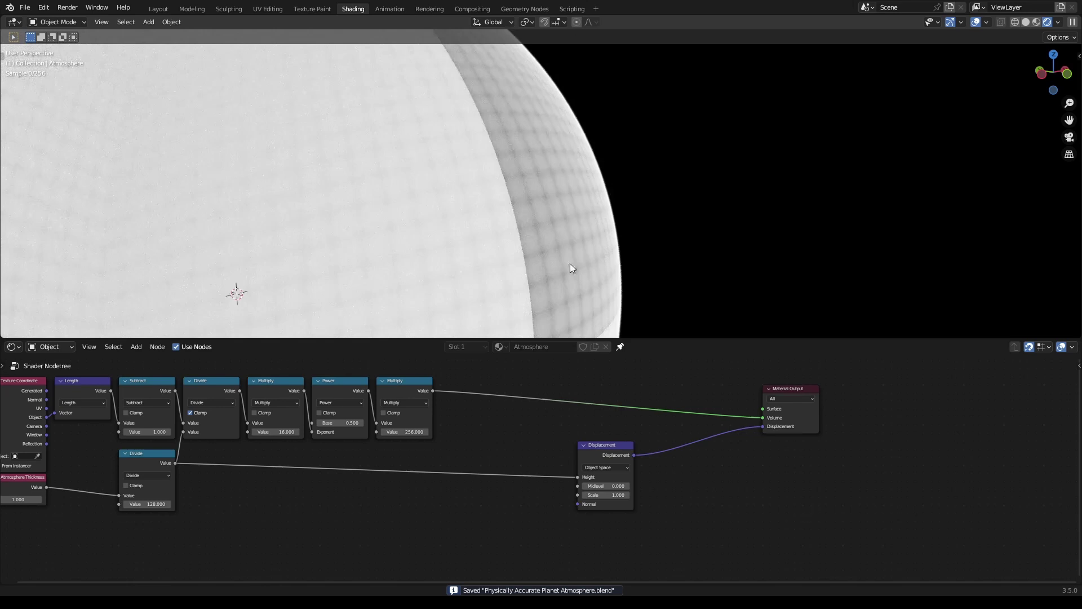
scroll(546, 260, "up", 5)
scroll(558, 253, "up", 6)
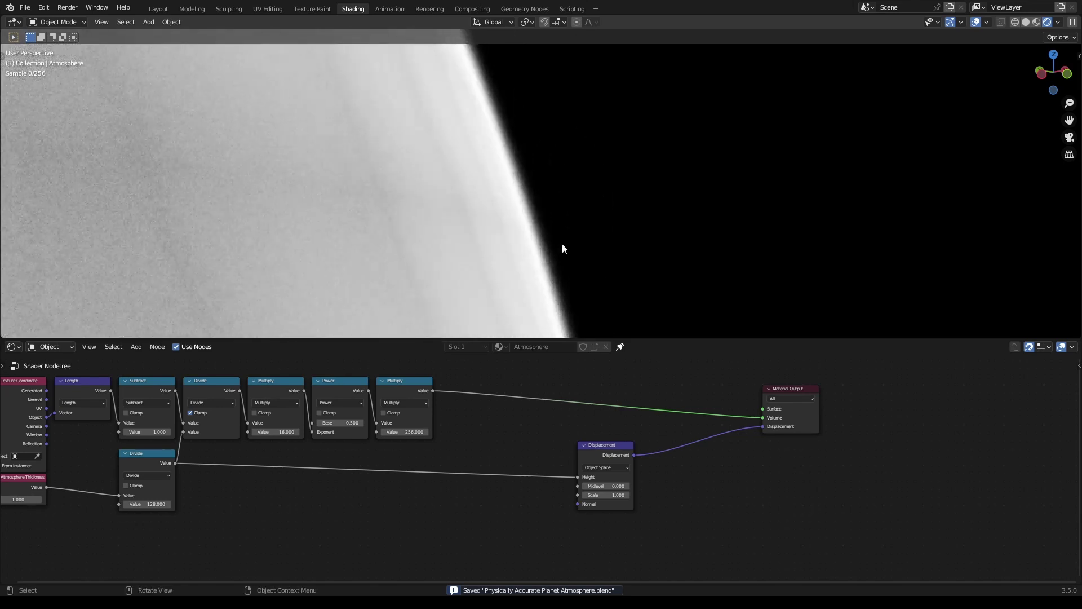
scroll(527, 225, "up", 3)
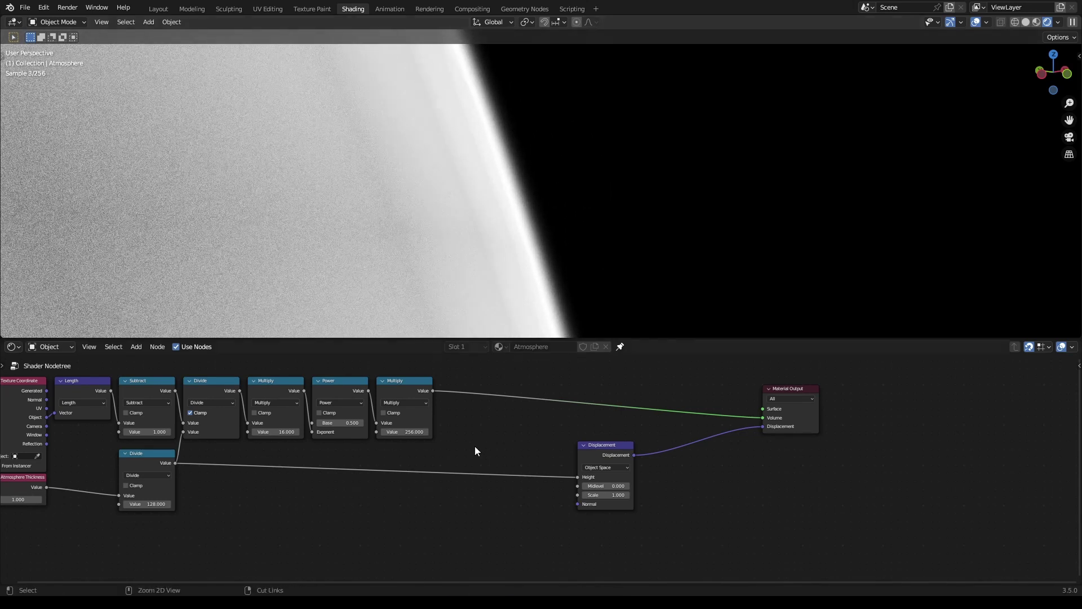
key("ctrl+s")
left_click(412, 431)
type("25")
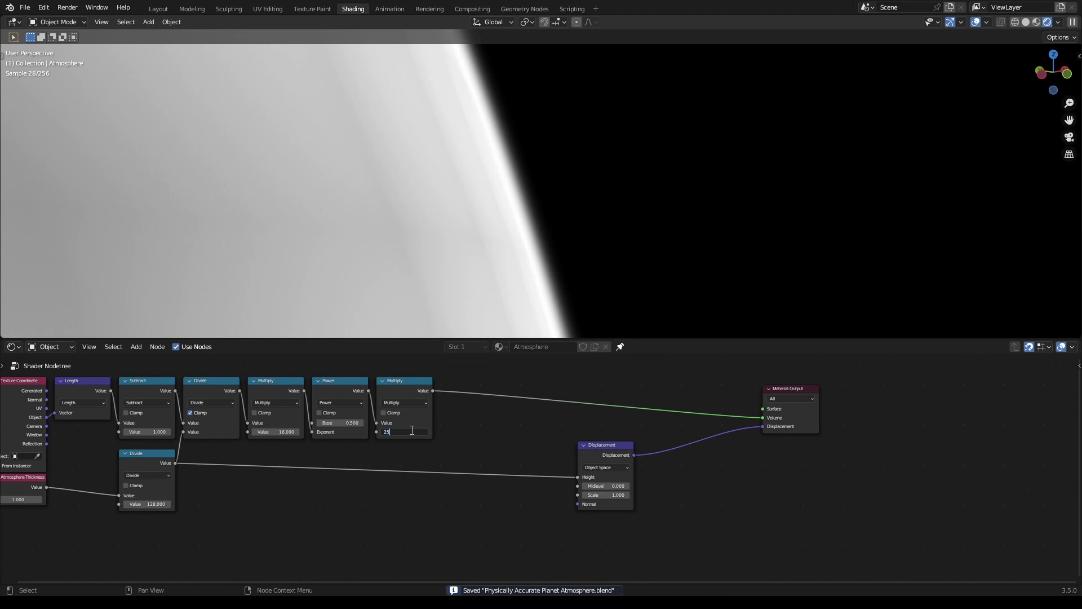
type("0")
key("Return")
key("ctrl+s")
Set the first Multiply's second value to 15 and the lower Divide's second value to 100
left_click(277, 432)
type("15")
key("Return")
left_click(151, 504)
type("100")
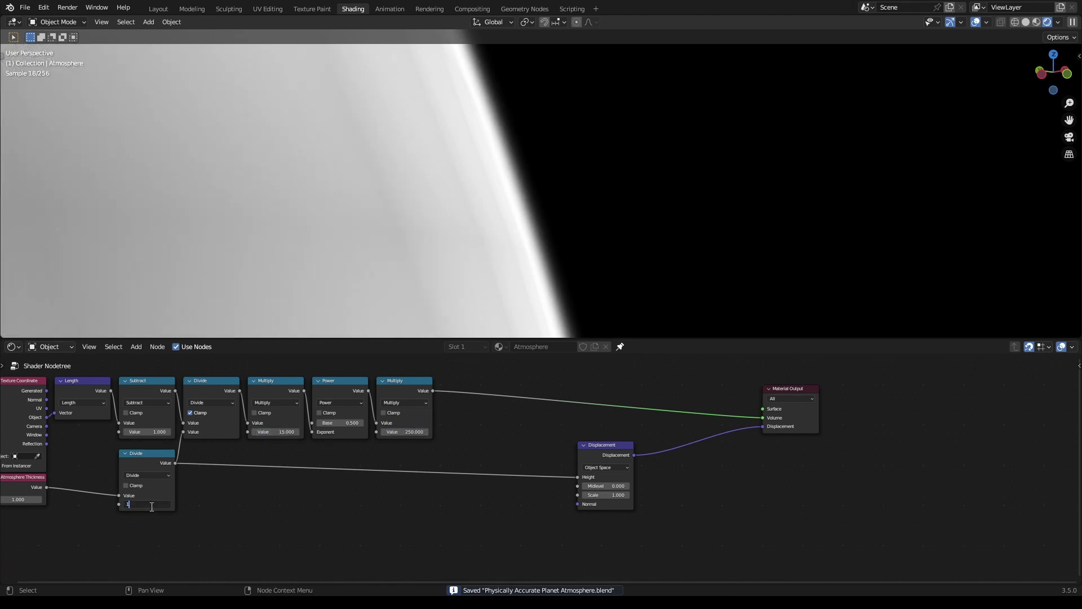
key("Return")
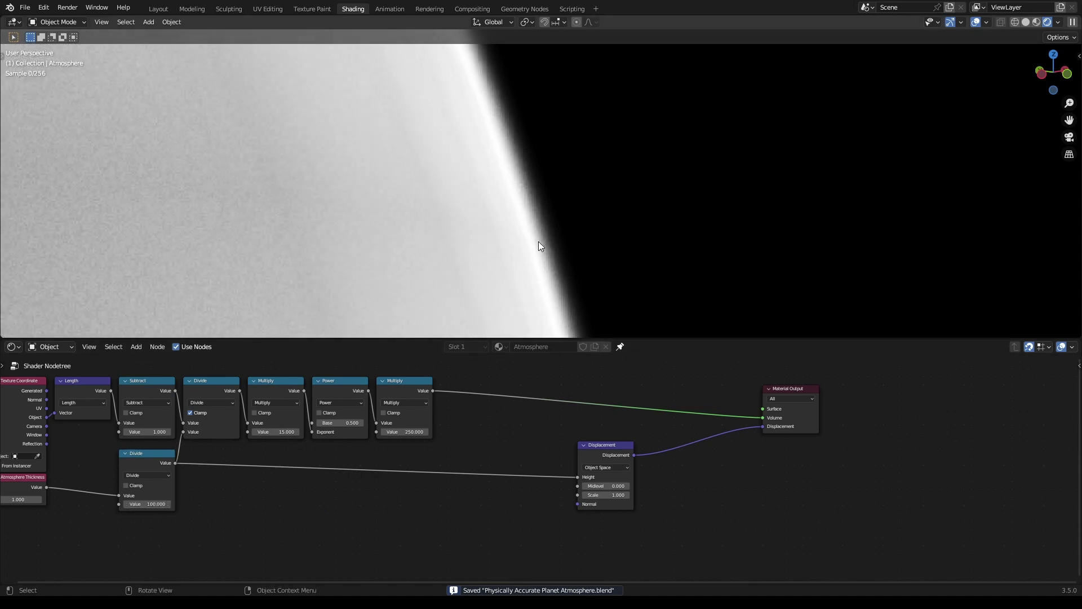
Tuck the lower Divide node under Length and the Displacement node under the last Multiply, and save the file
key("KP_Decimal")
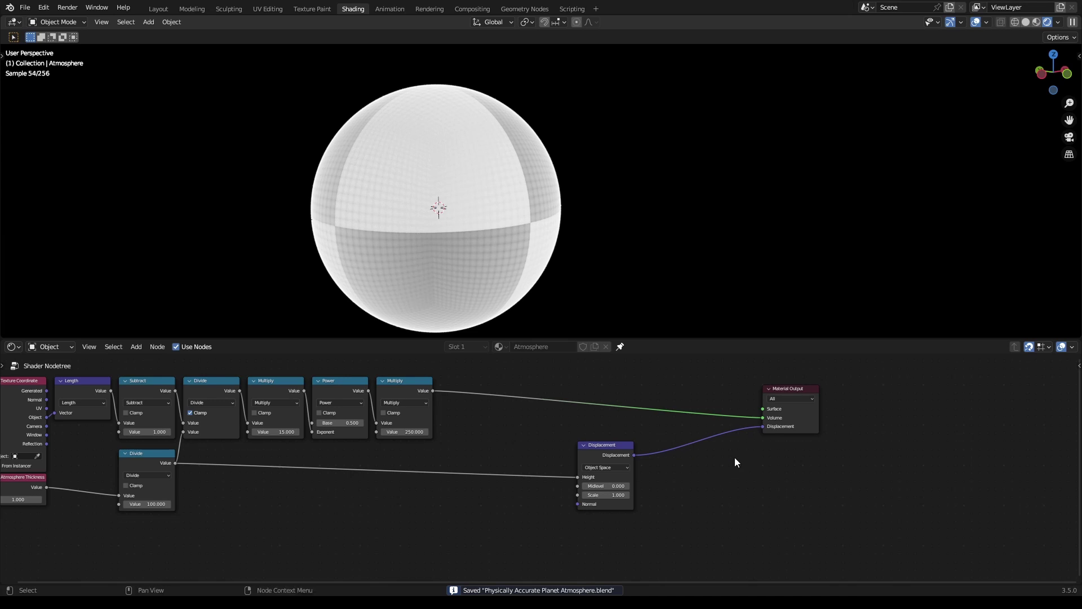
key("Home")
left_click_drag(462, 452, 401, 428)
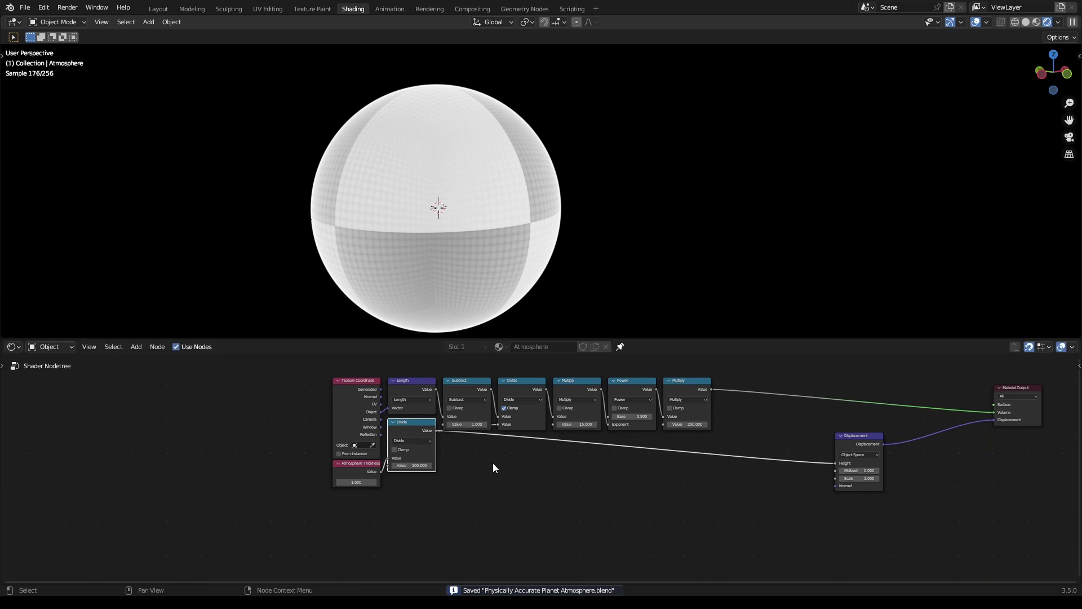
left_click_drag(861, 443, 684, 443)
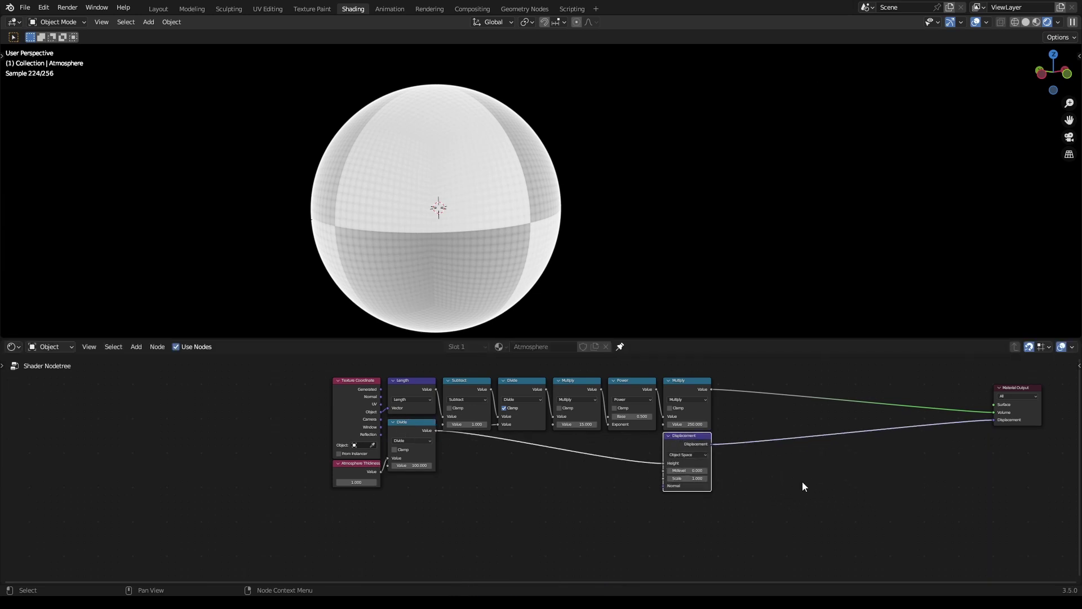
key("ctrl+s")
Duplicate the last Multiply node and place the unconnected copy in the free area before the Material Output
key("Home")
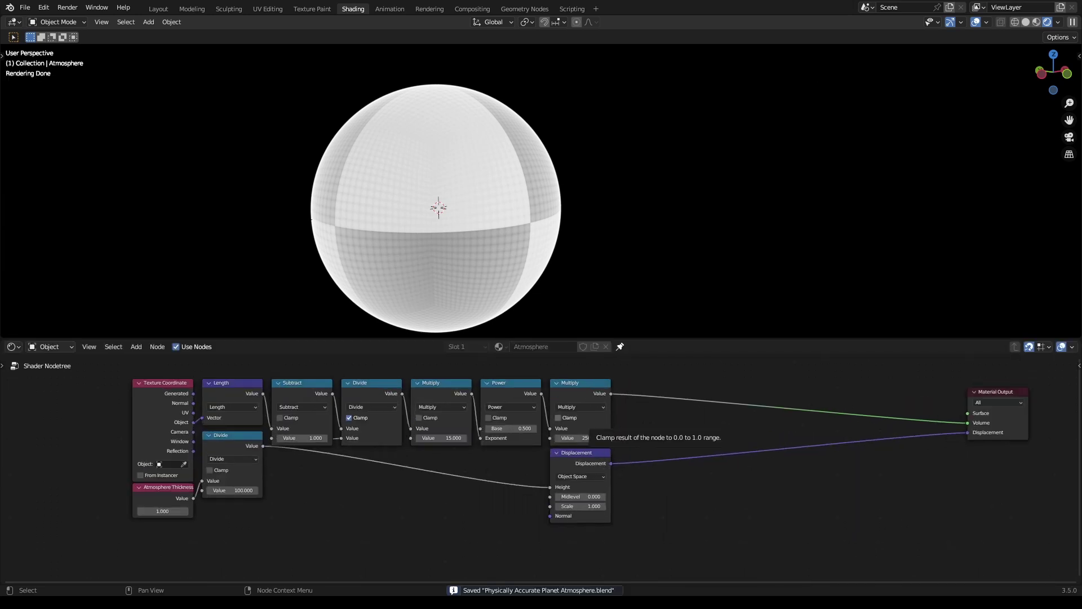
middle_click_drag(652, 409, 544, 435)
scroll(489, 414, "up", 3)
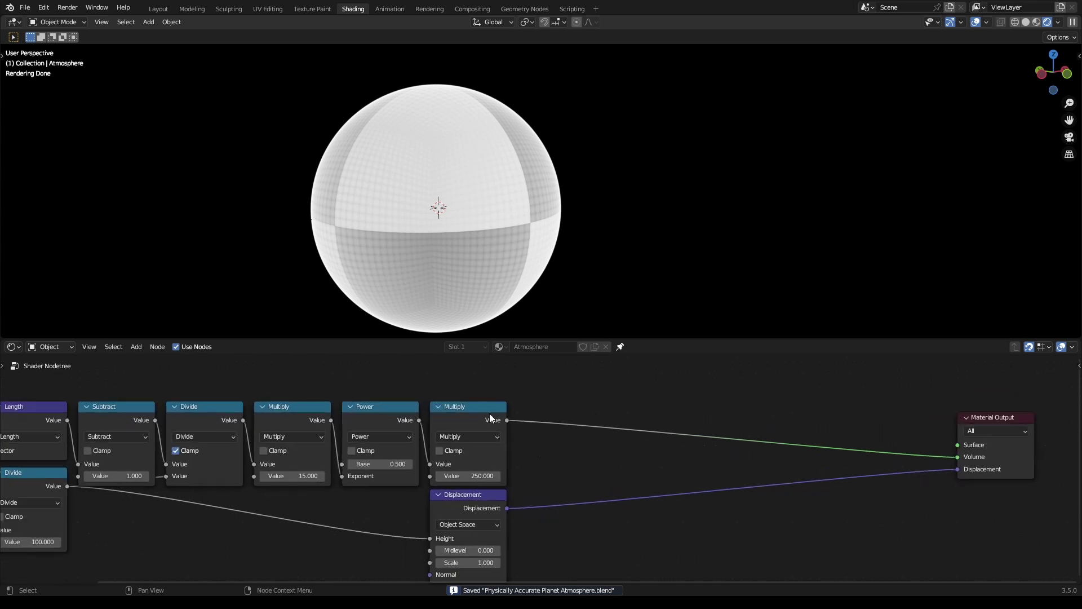
left_click(486, 413)
key("shift+d")
left_click(702, 529)
Connect the 250 Multiply's output to the copy's first value and set the copy's second value to 1
middle_click_drag(606, 488, 600, 472)
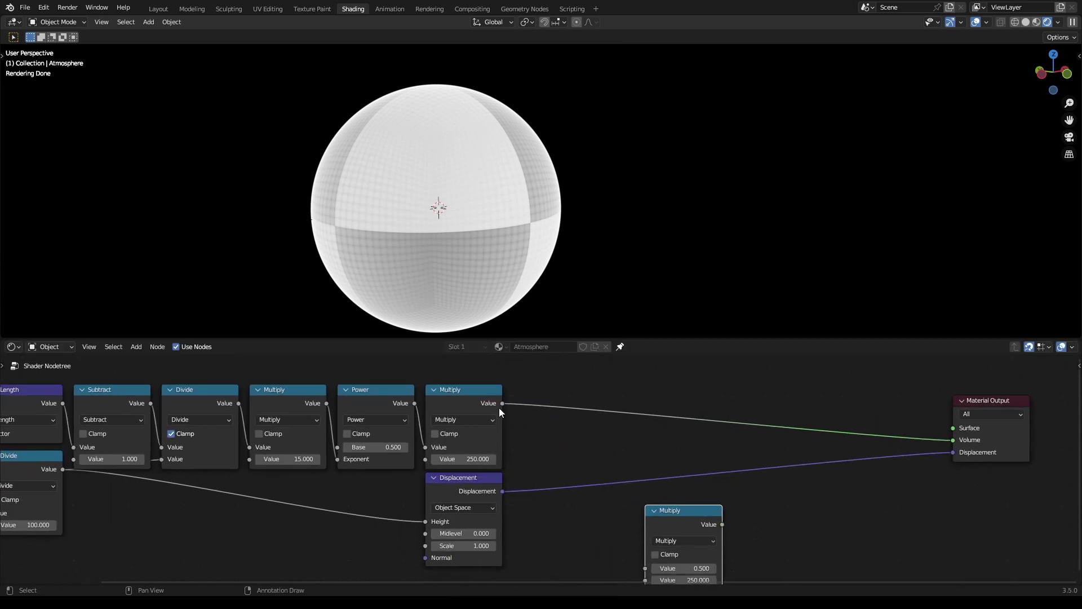
left_click_drag(502, 404, 647, 550)
left_click(689, 563)
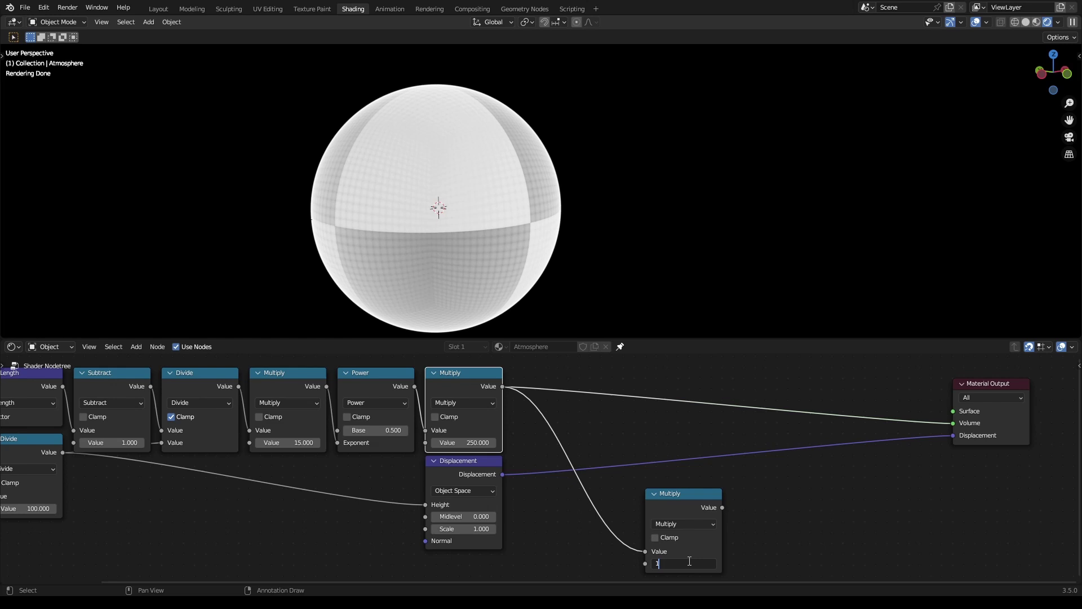
key("Return")
Move the 250 Multiply above the node row, place its copy between it and the Displacement node, and save the file
middle_click_drag(690, 532, 699, 567)
left_click_drag(679, 533, 546, 446)
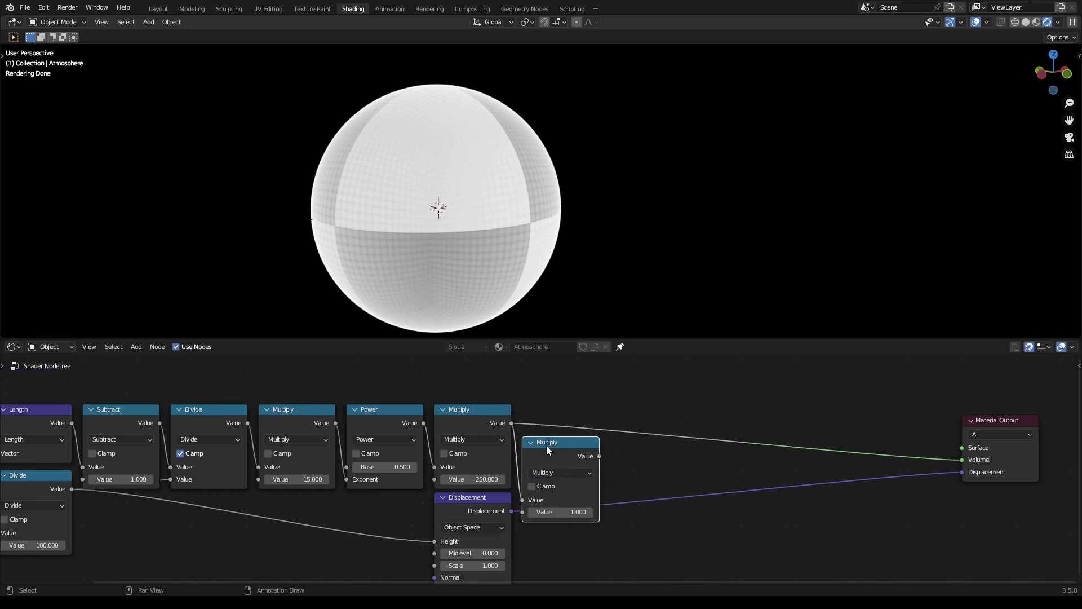
left_click_drag(464, 412, 464, 351)
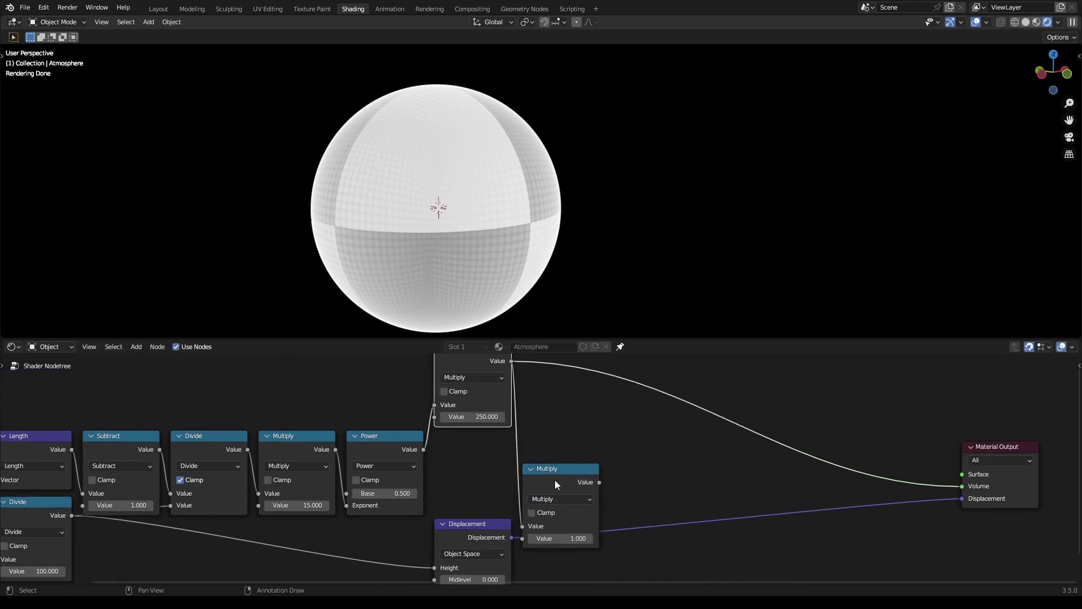
left_click_drag(554, 479, 473, 449)
middle_click_drag(475, 446, 485, 472)
left_click(580, 463)
key("ctrl+s")
Cut the links entering the Material Output's Volume and Displacement inputs
scroll(581, 463, "down", 4)
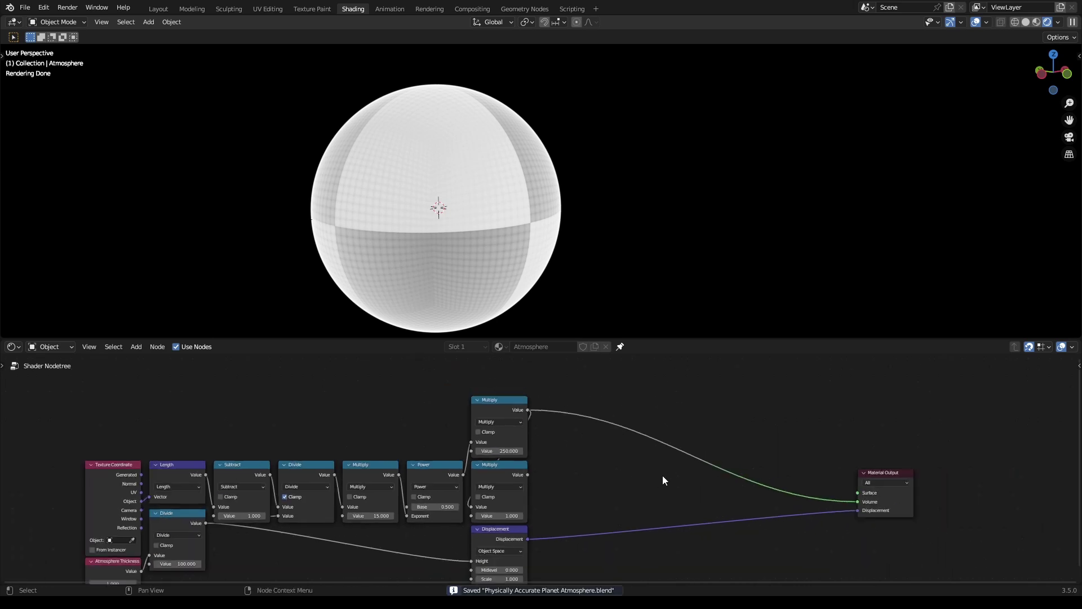
middle_click_drag(662, 475, 642, 456)
right_click_drag(731, 440, 762, 540, "ctrl")
key("Home")
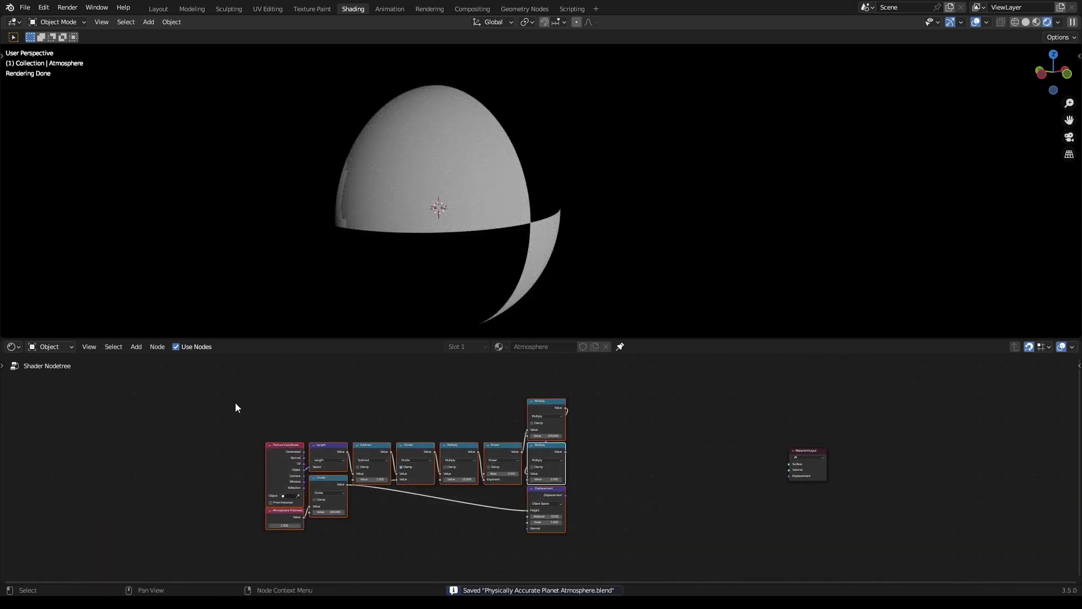
Group the selected nodes and replace the Atmosphere Thickness value node with the Group Input feeding the 100 Divide's first value
key("ctrl+g")
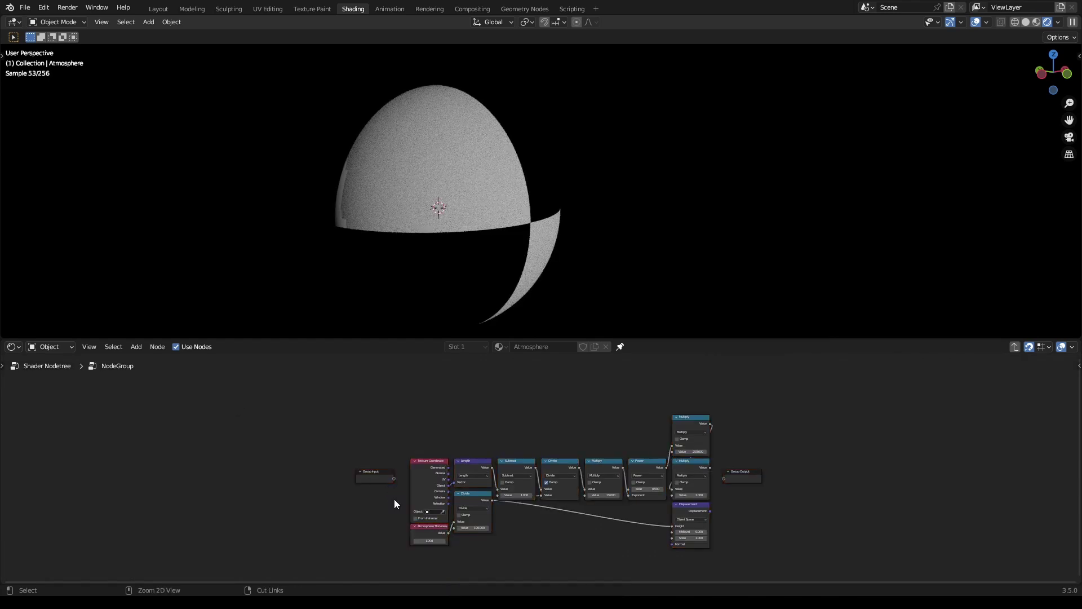
scroll(448, 445, "up", 3)
left_click_drag(376, 410, 479, 485)
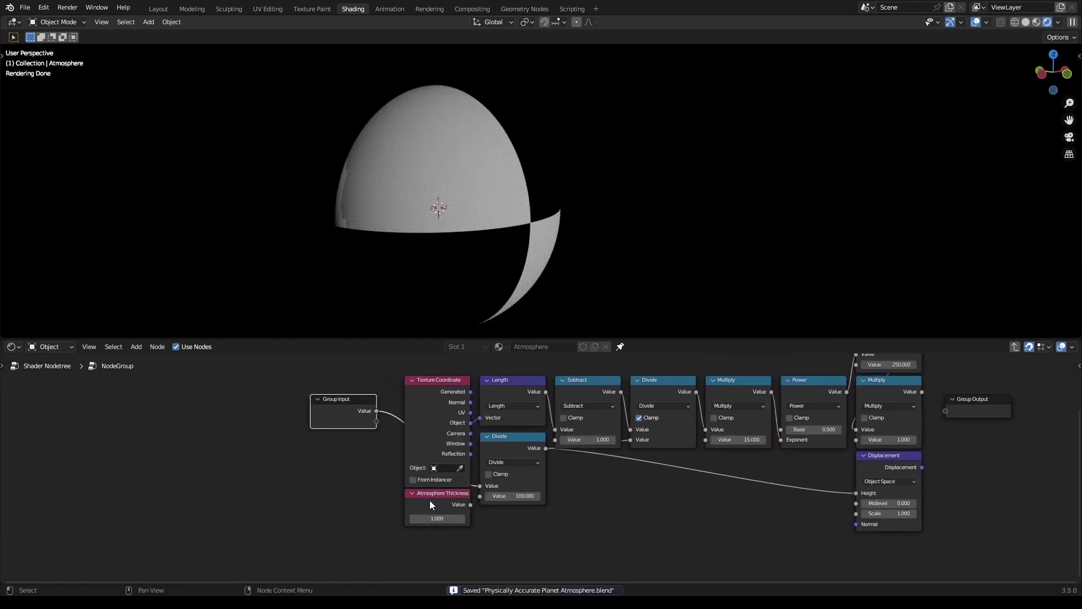
left_click(430, 500)
key("x")
left_click_drag(345, 416, 439, 510)
Rename the group's Value input as Atmosphere Thickness and save the file
key("n")
left_click(1075, 443)
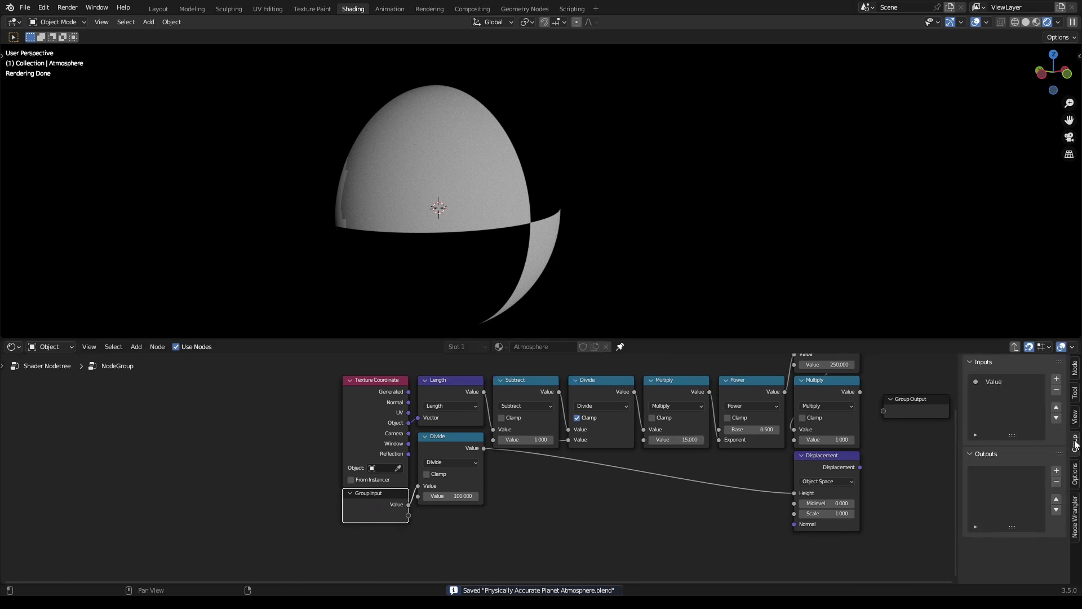
double_click(995, 382)
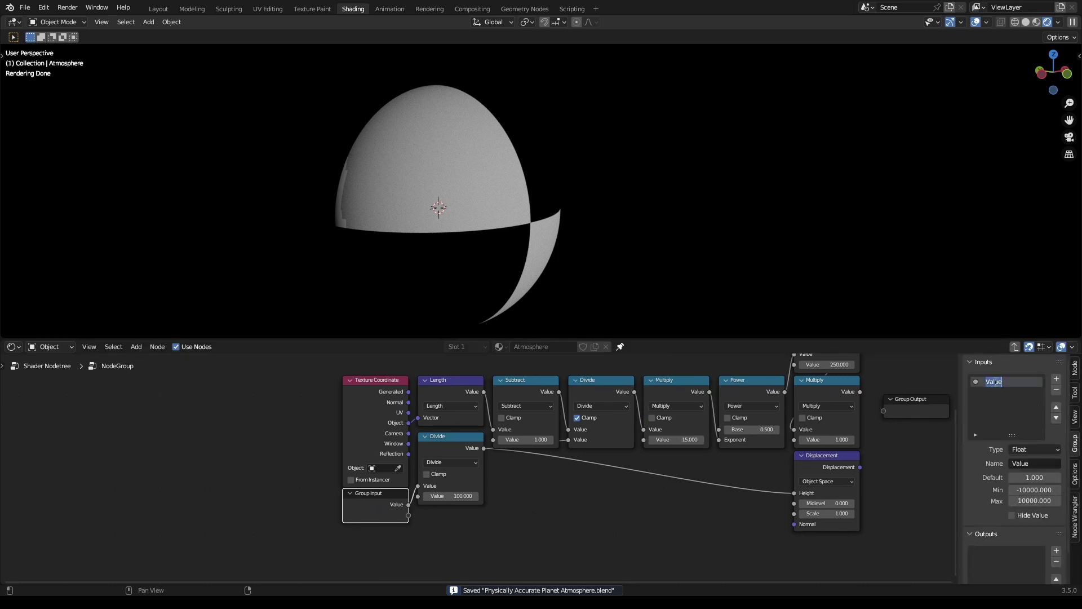
type("Atmospher")
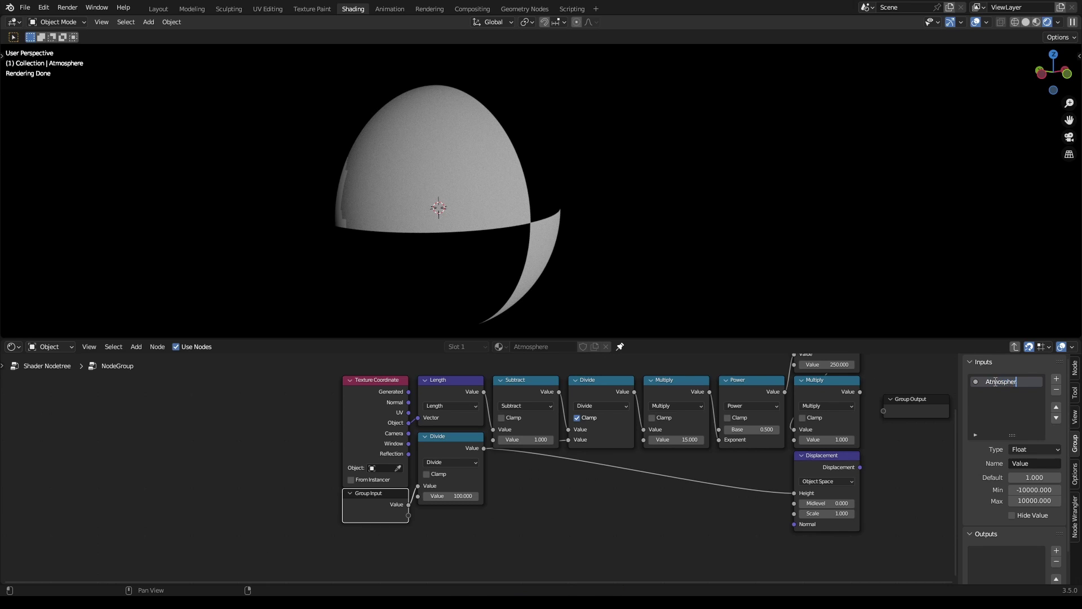
type("e Thickness")
key("Return")
key("ctrl+s")
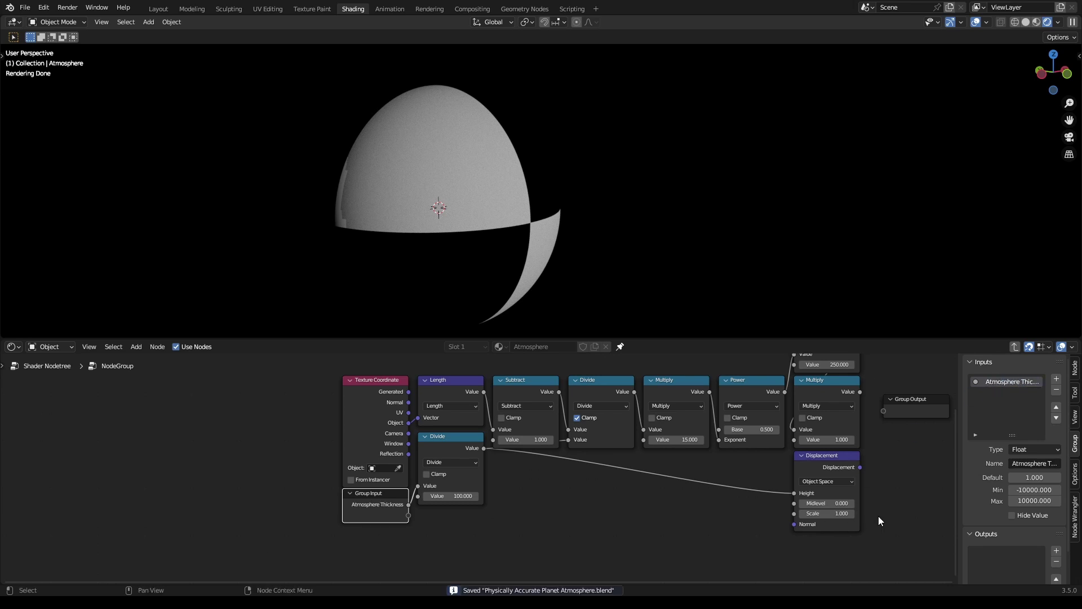
Move the Group Output node farther away from the Multiply and Displacement nodes
middle_click_drag(871, 499, 701, 516)
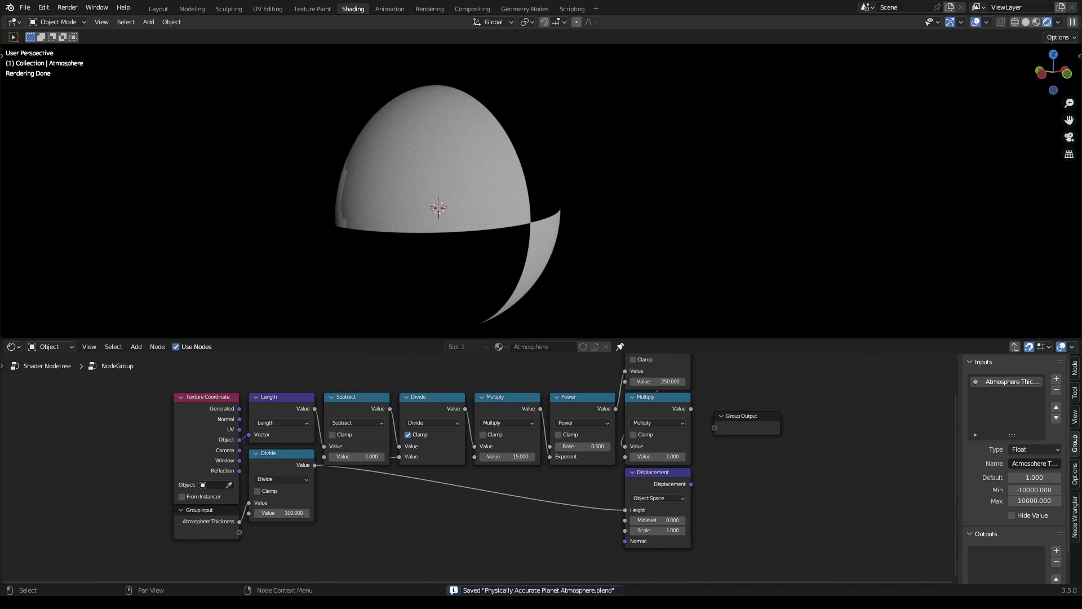
middle_click_drag(781, 492, 646, 499)
left_click_drag(614, 424, 684, 415)
left_click(682, 469)
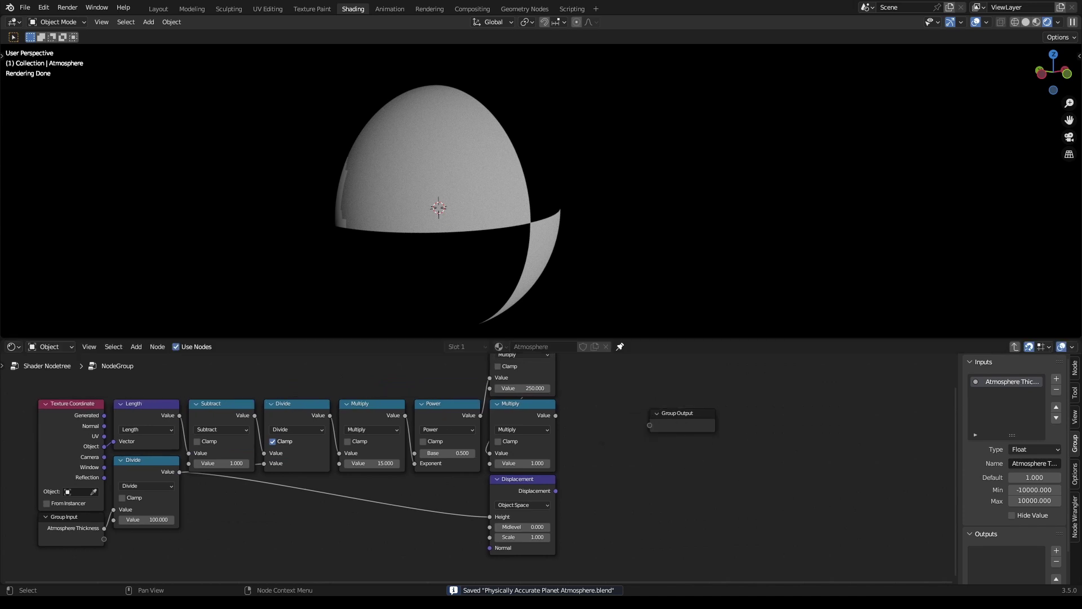
Connect the 250 Multiply's output to the Group Output, name that output Atmosphere Density, and save the file
middle_click_drag(576, 361, 582, 418)
left_click_drag(562, 396, 656, 481)
scroll(968, 509, "down", 2)
double_click(1000, 522)
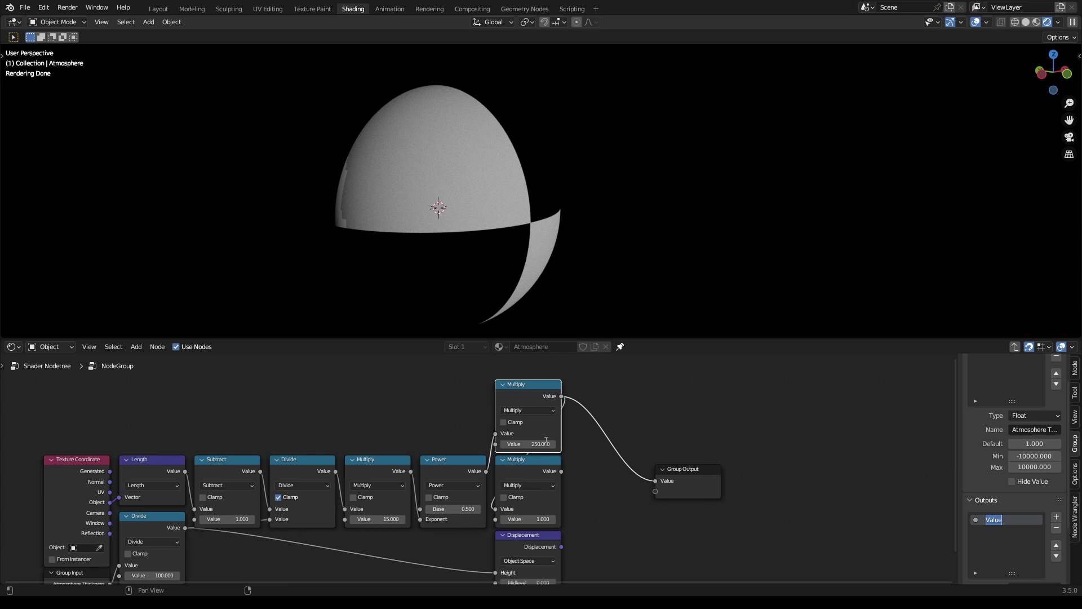
type("Atmosphere Dens")
type("ity")
key("Return")
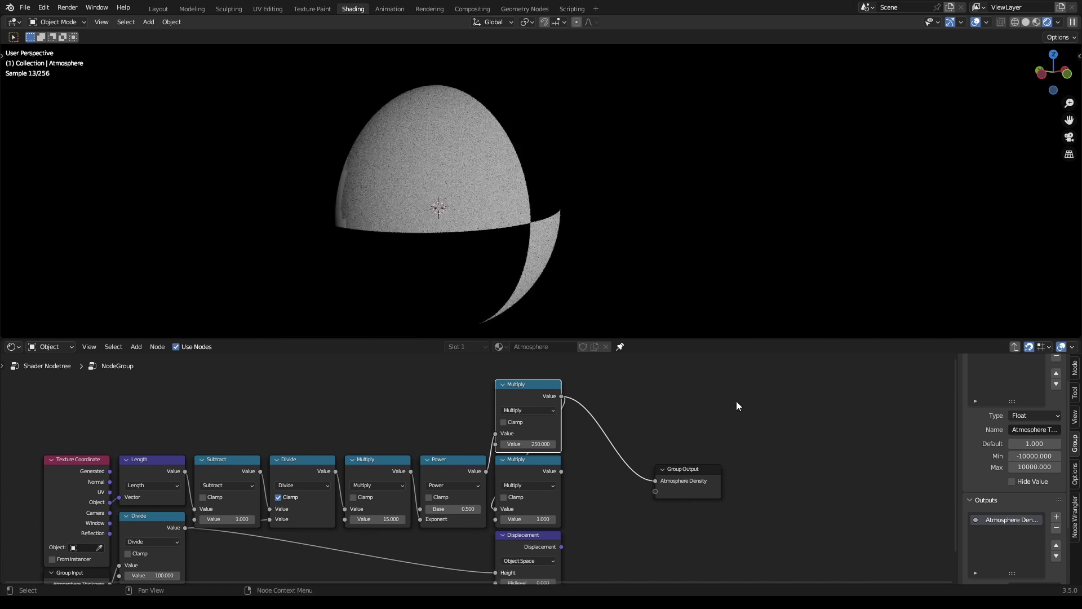
key("ctrl+s")
Connect the lower Multiply's output to a new Group Output socket, name it Absorbtion Amount, and save the file
middle_click_drag(665, 506, 636, 488)
left_click_drag(533, 453, 627, 474)
double_click(996, 530)
type("A")
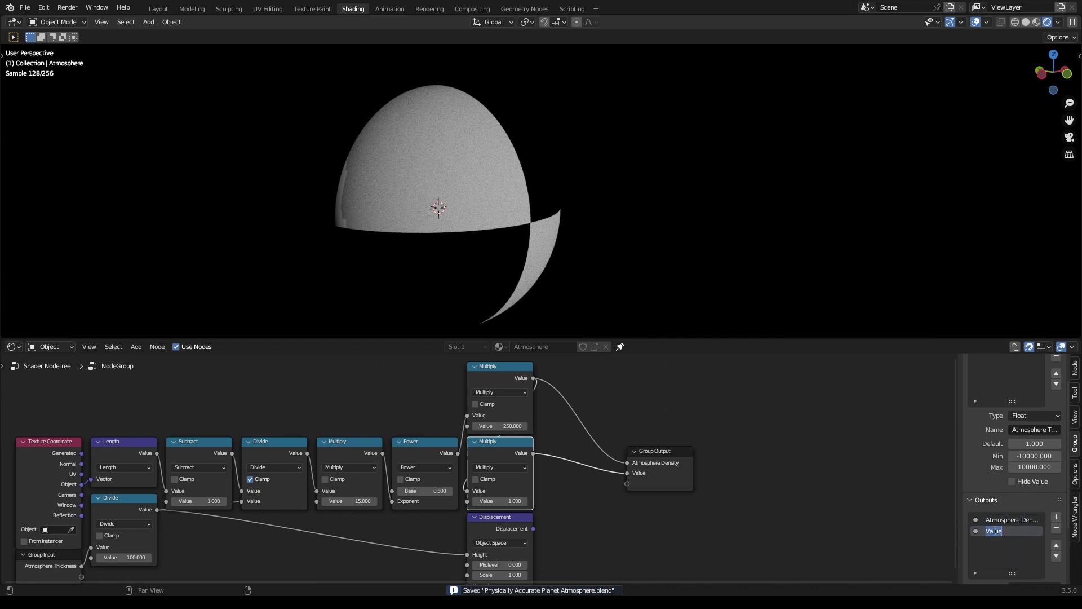
type("bsorbti")
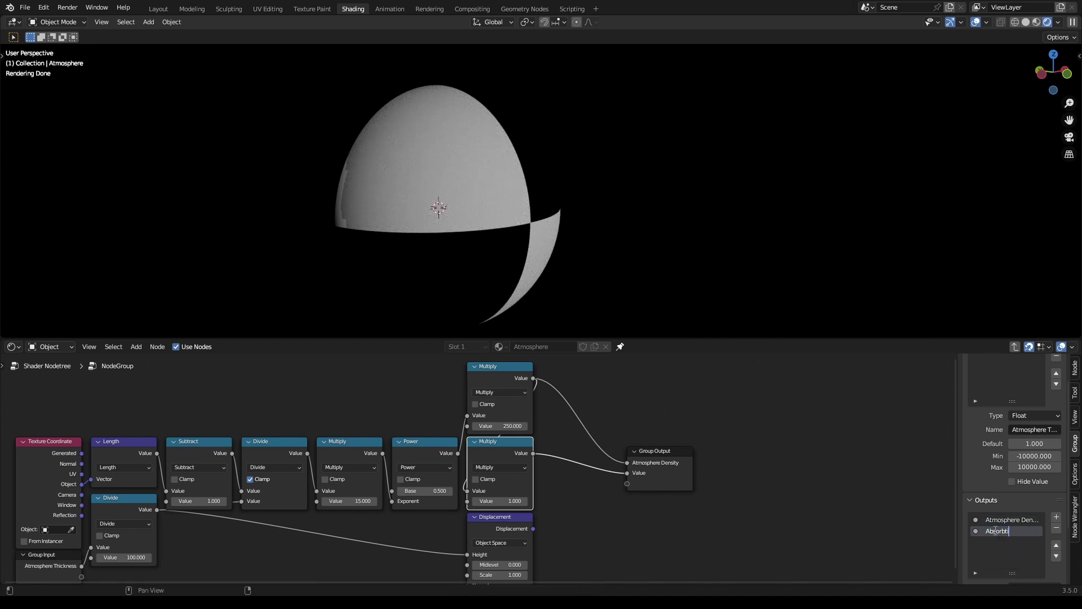
type("on Amount")
key("Return")
key("ctrl+s")
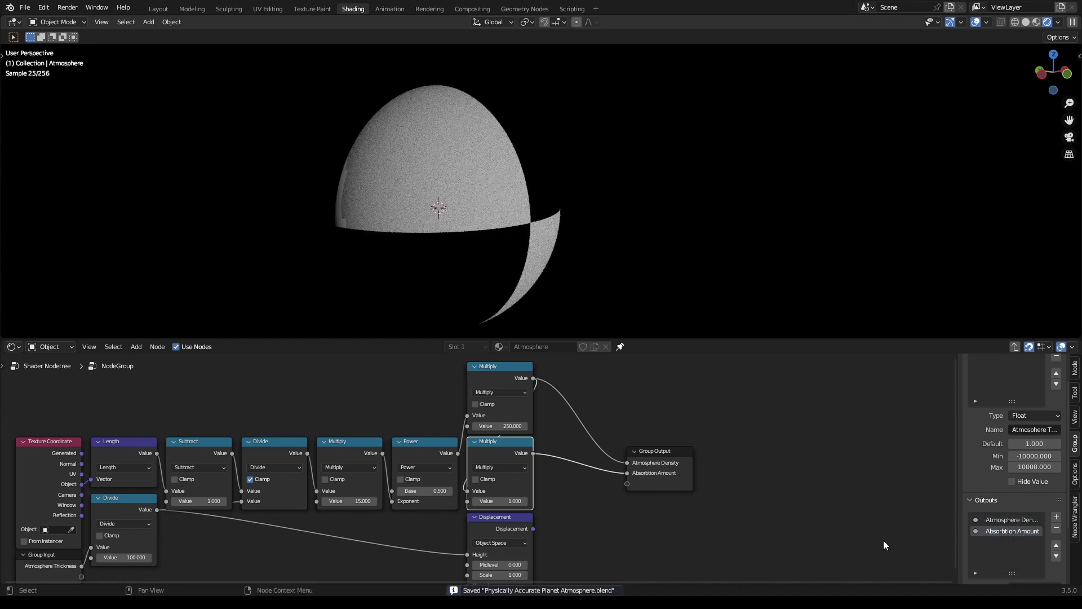
Connect the Displacement node to a new Group Output socket, name it Atmosphere Height, and save the file
middle_click_drag(554, 540, 545, 513)
left_click_drag(523, 500, 617, 456)
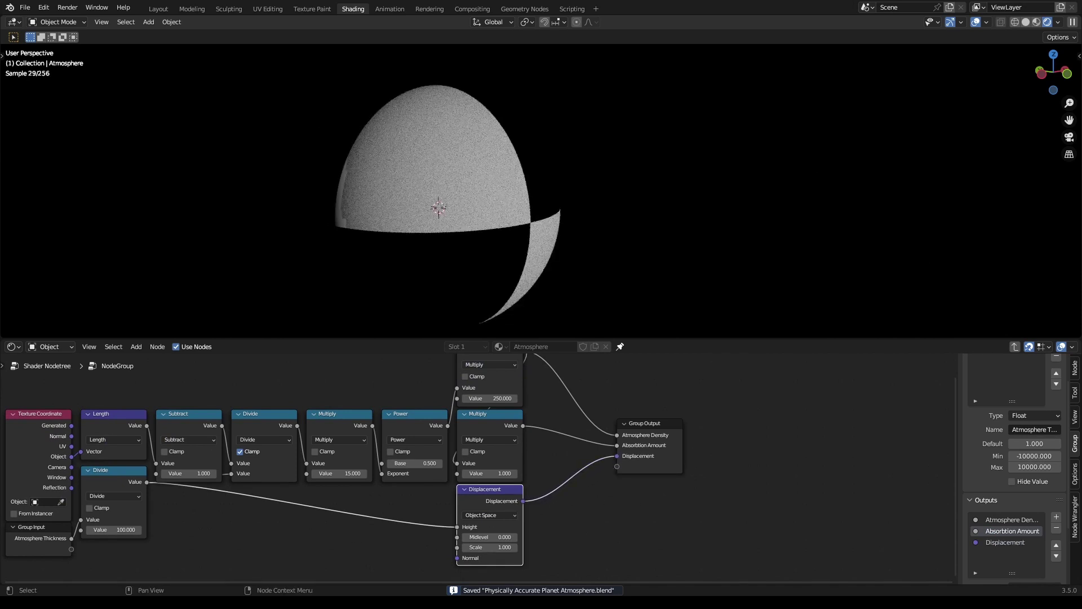
double_click(1014, 541)
type("A")
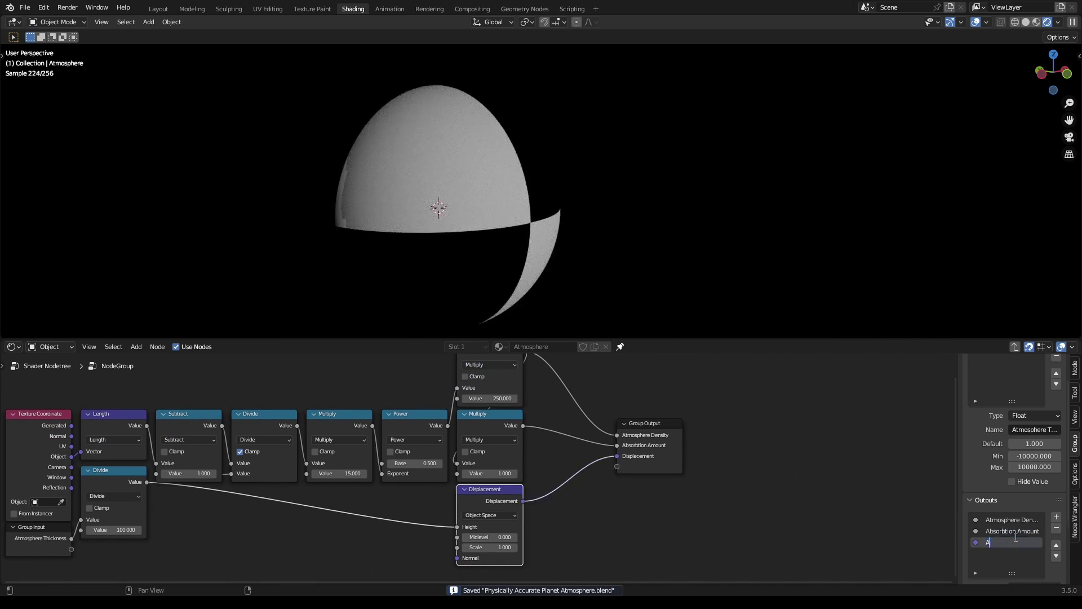
type("tmosphere T")
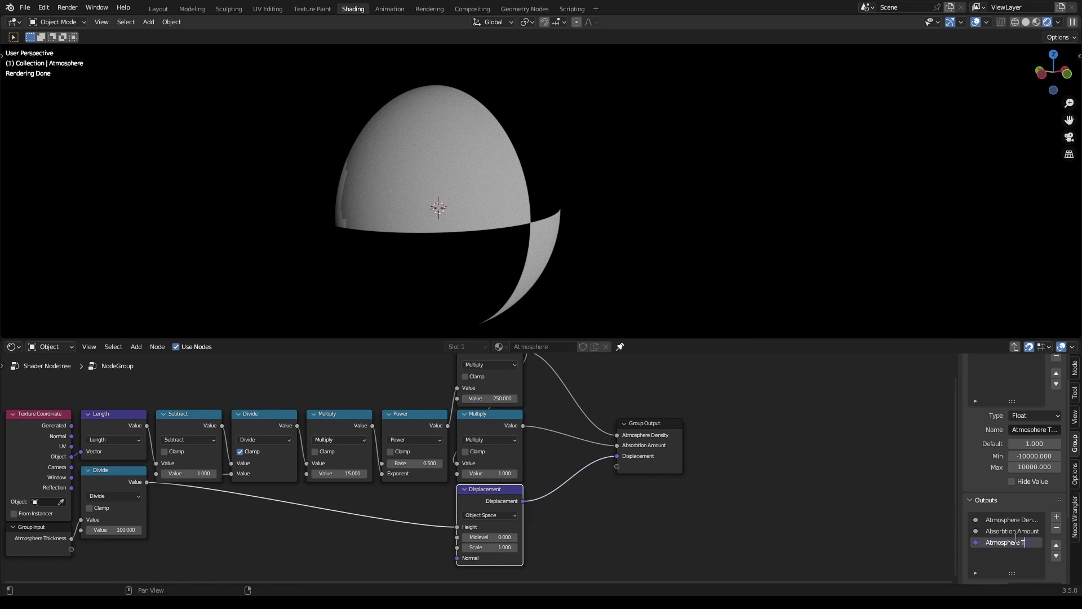
type("hicknHeight")
key("Return")
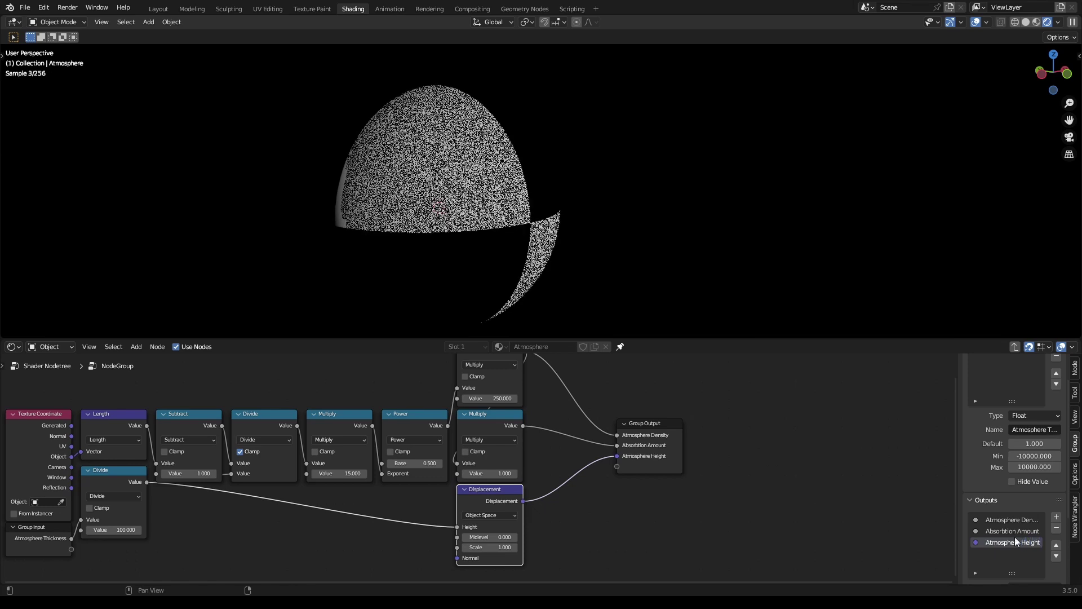
key("ctrl+s")
Rename the group's Atmosphere Thickness input as Atmosphere Height
scroll(261, 516, "down", 6)
middle_click_drag(237, 509, 462, 499)
scroll(462, 498, "up", 5)
left_click(411, 513)
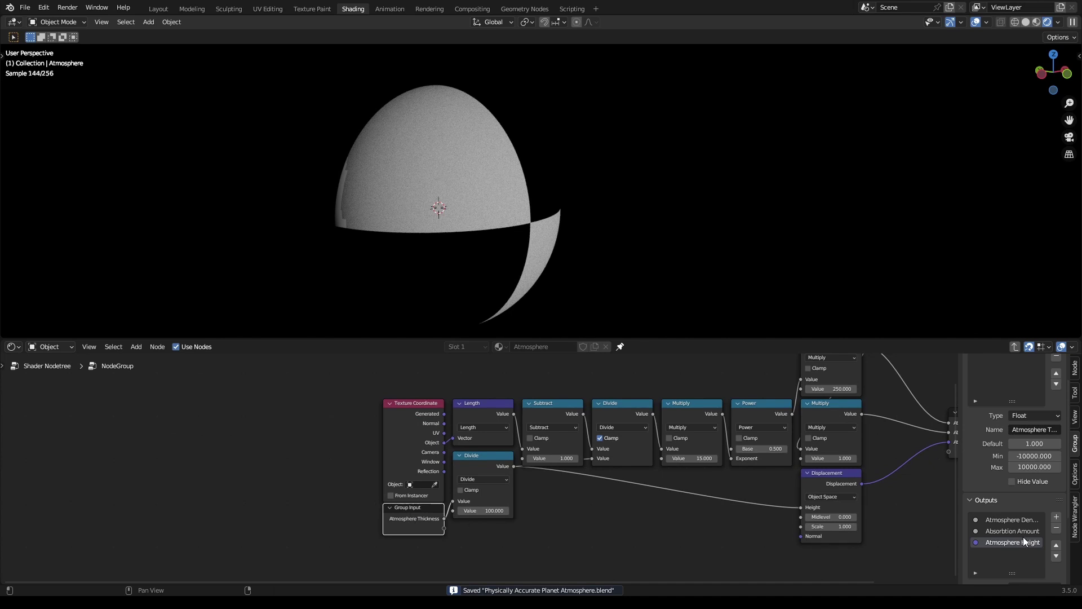
scroll(1023, 537, "up", 2)
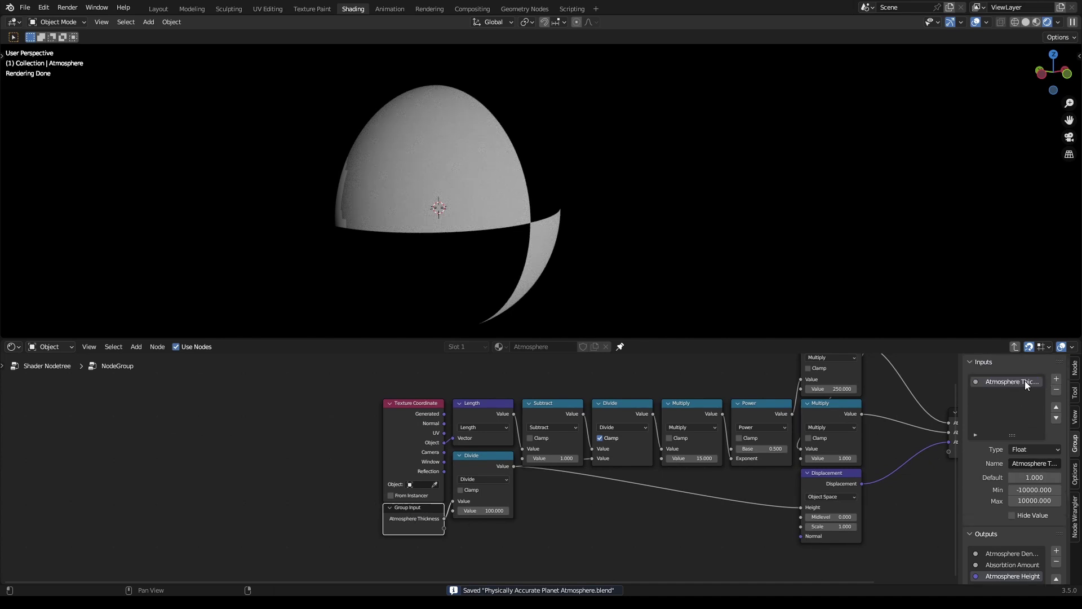
left_click_drag(1040, 382, 1013, 382)
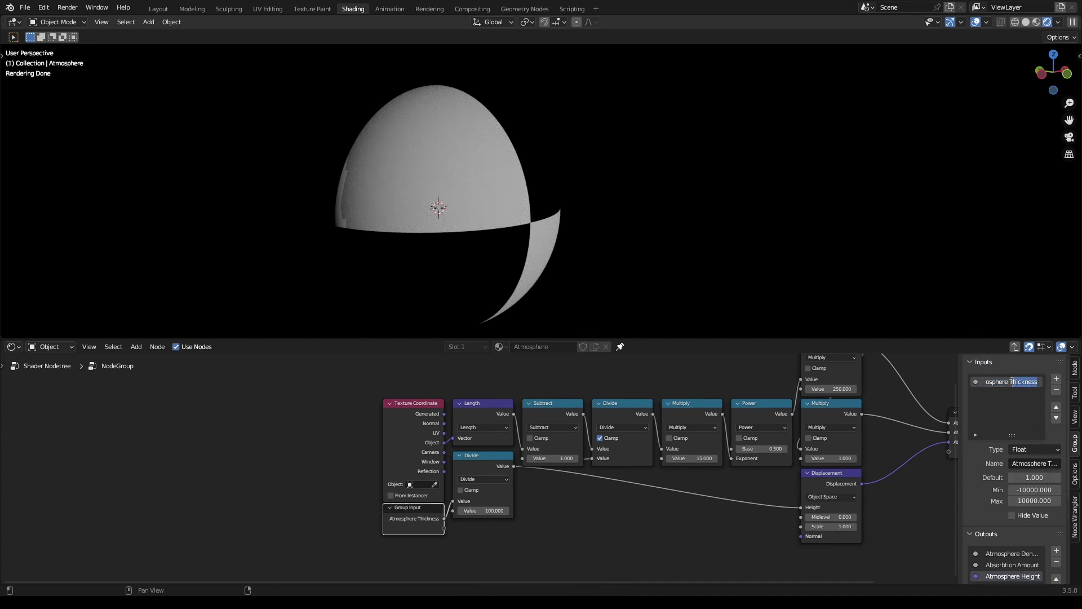
type("Height")
key("Return")
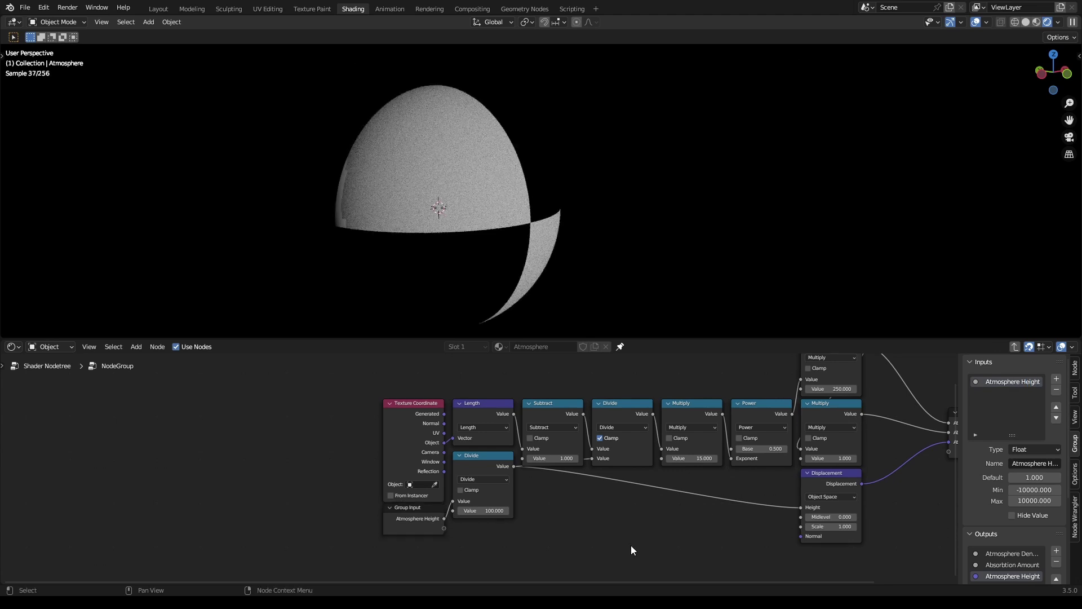
Leave the node group, rename it as Density, and save the file
key("Tab")
key("ctrl+s")
scroll(428, 496, "up", 3)
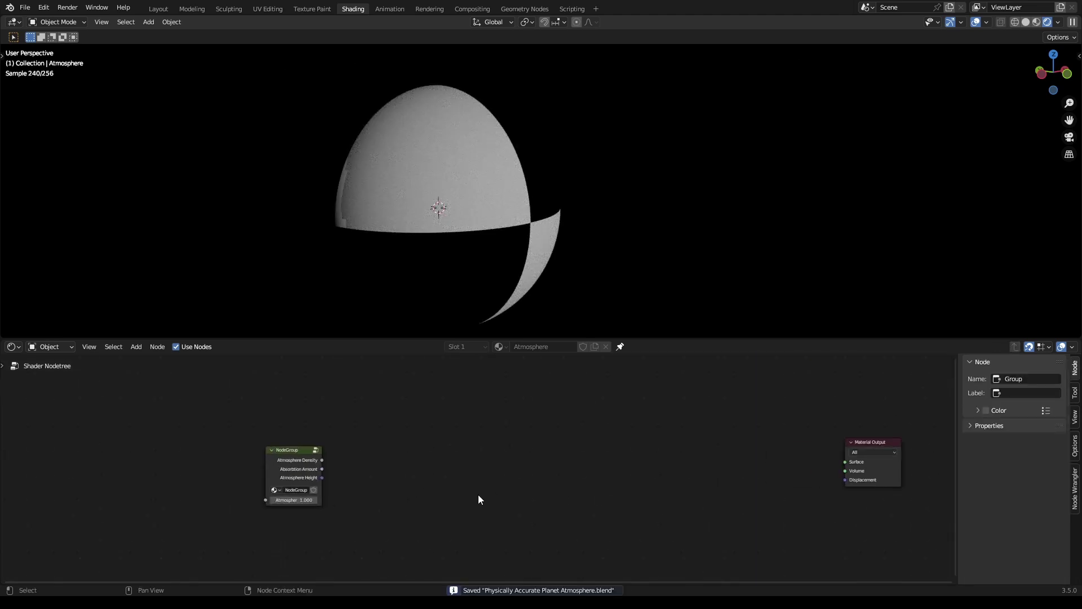
left_click(390, 486)
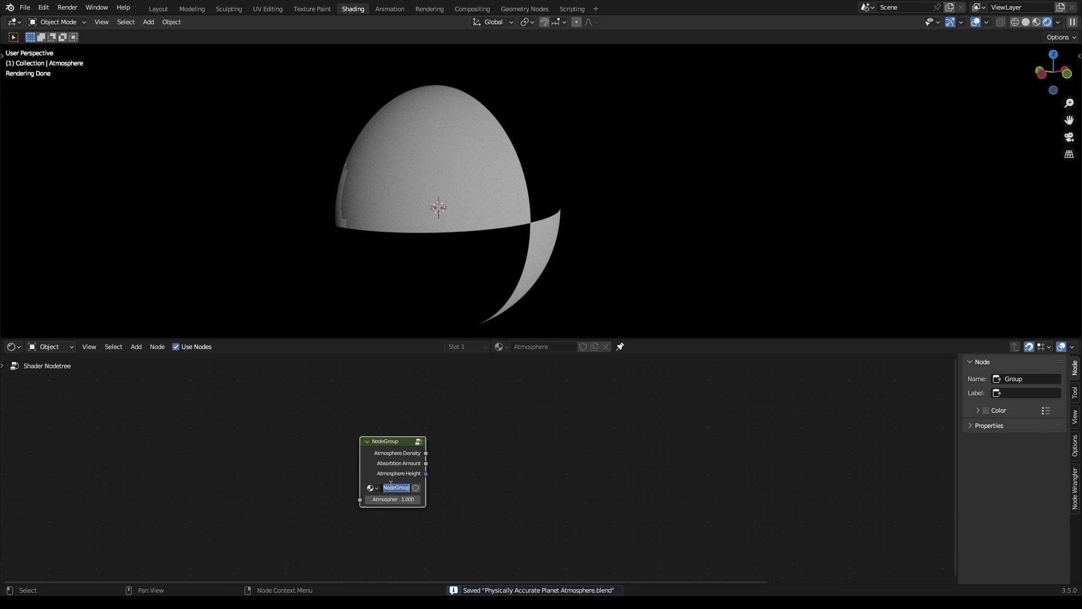
type("Density")
key("Return")
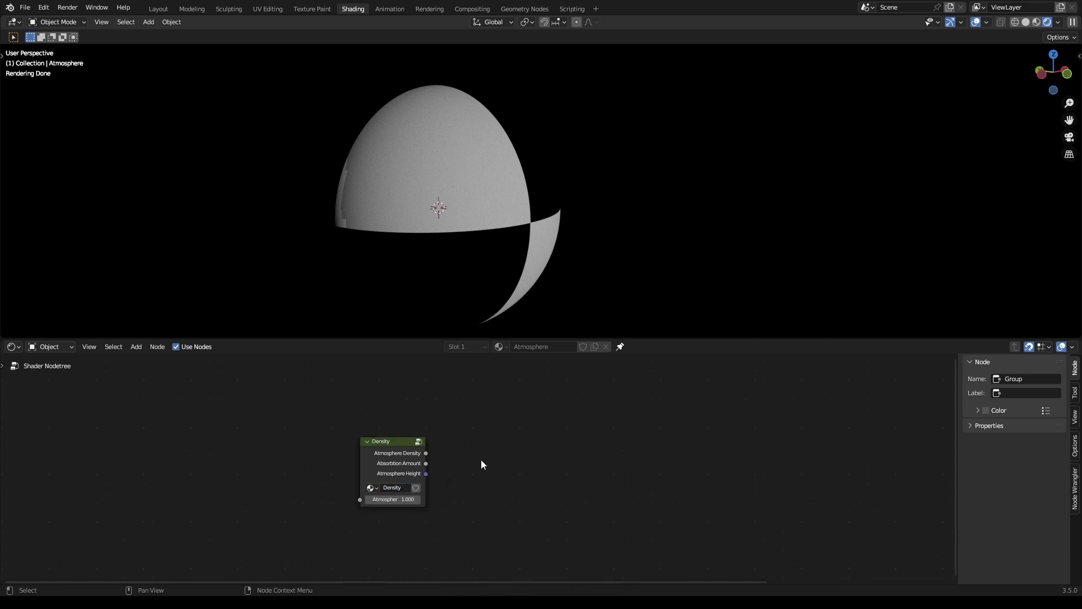
key("ctrl+s")
Connect the Density group's Atmosphere Height output to the Material Output's Displacement input and save the file
scroll(475, 461, "down", 1)
middle_click_drag(512, 468, 331, 479)
key("shift+a")
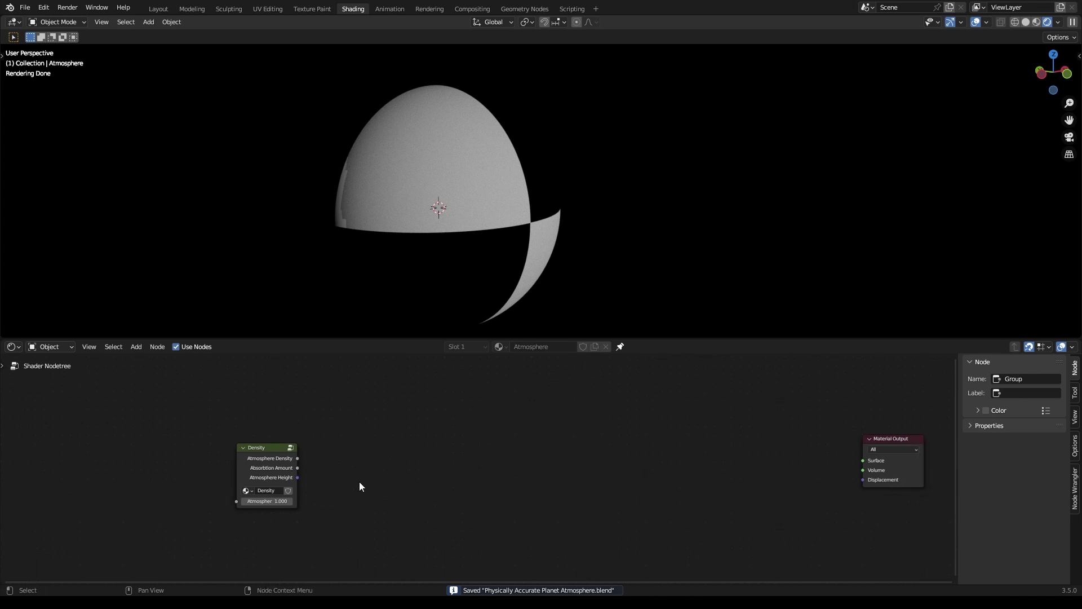
left_click_drag(297, 477, 868, 481)
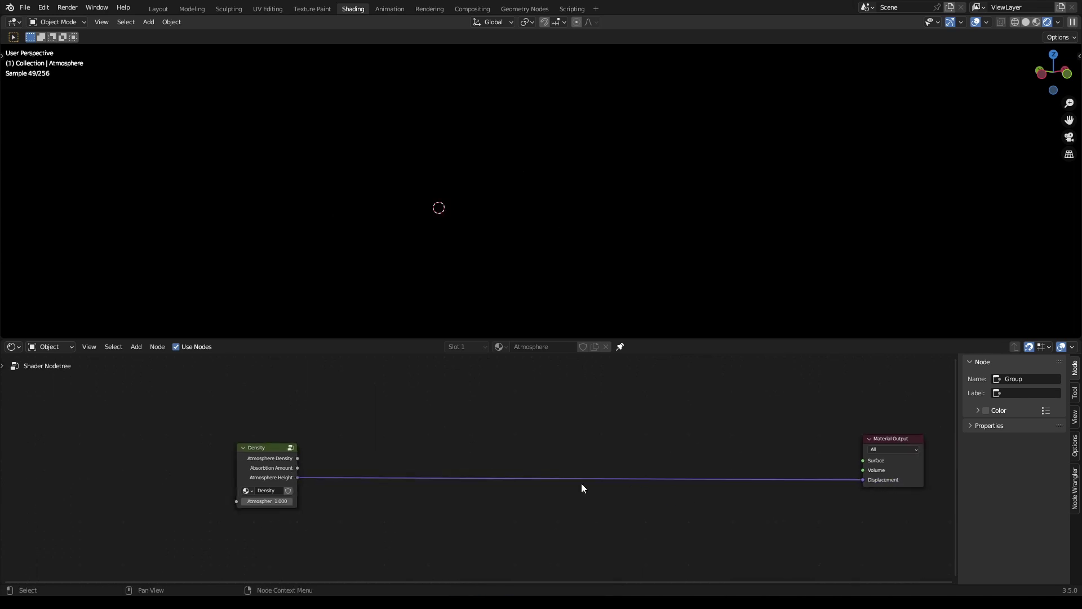
key("ctrl+s")
Add an Add Shader node, connect it to the Material Output's Volume input, and place it just before that node
key("shift+a")
left_click(539, 421)
type("add")
key("Return")
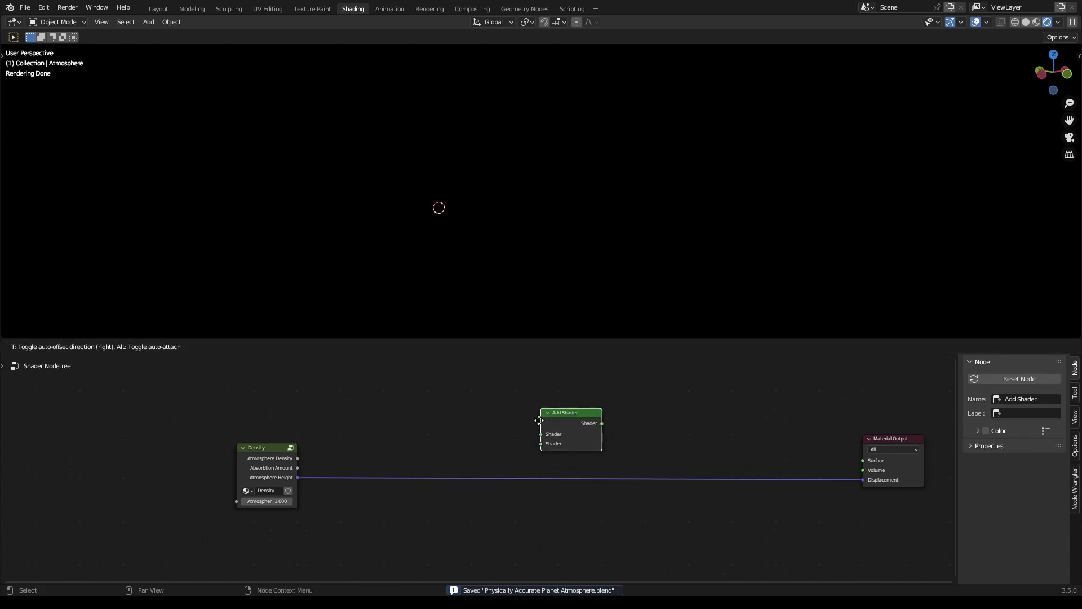
left_click(599, 402)
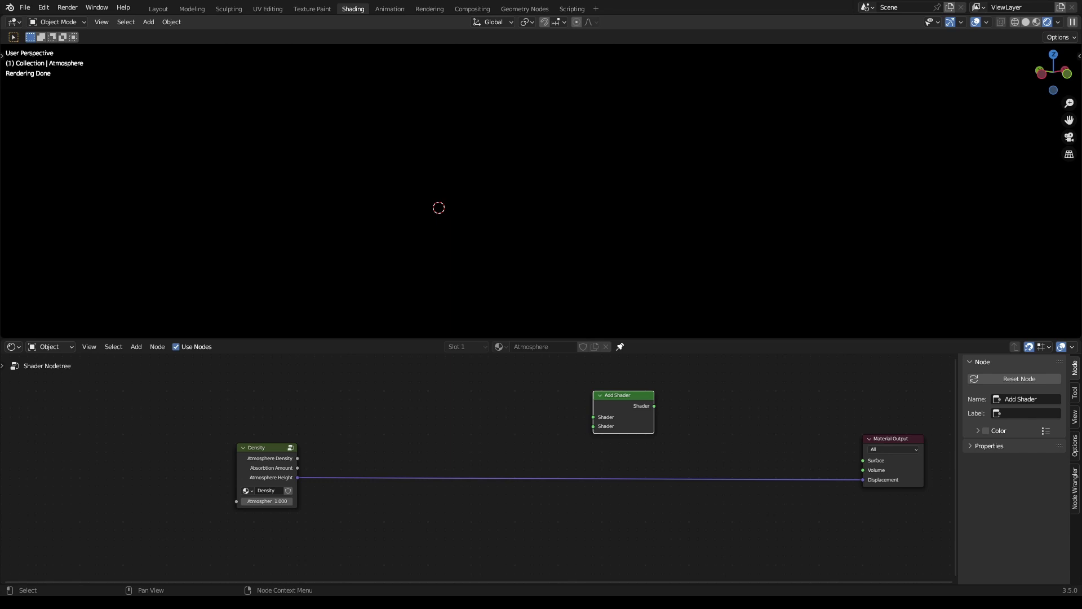
middle_click_drag(654, 406, 532, 408)
key("ctrl+s")
left_click_drag(532, 409, 743, 474)
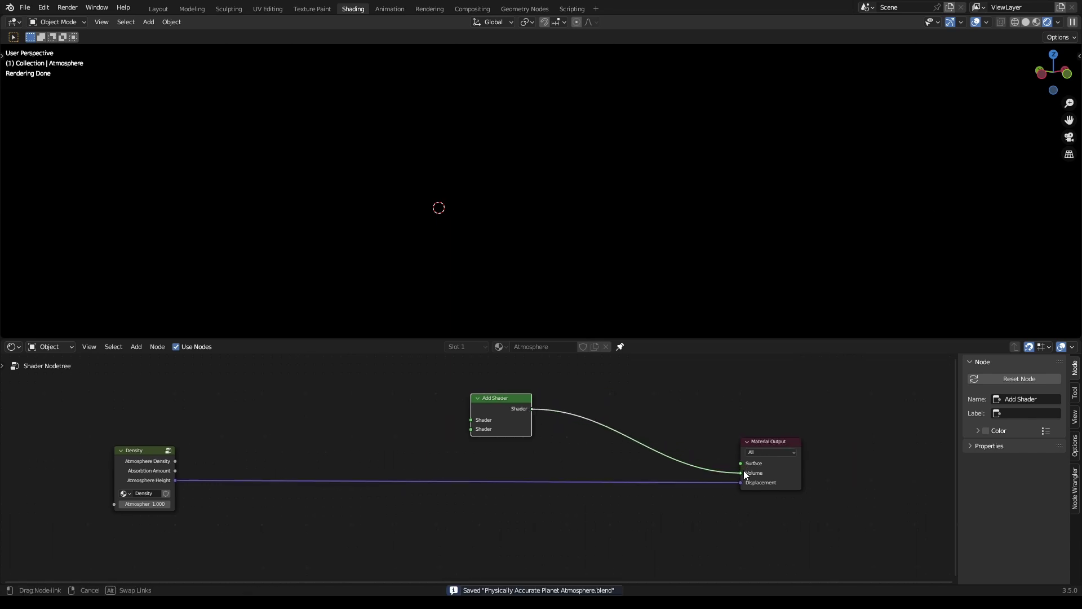
left_click_drag(500, 415, 674, 441)
left_click(547, 415)
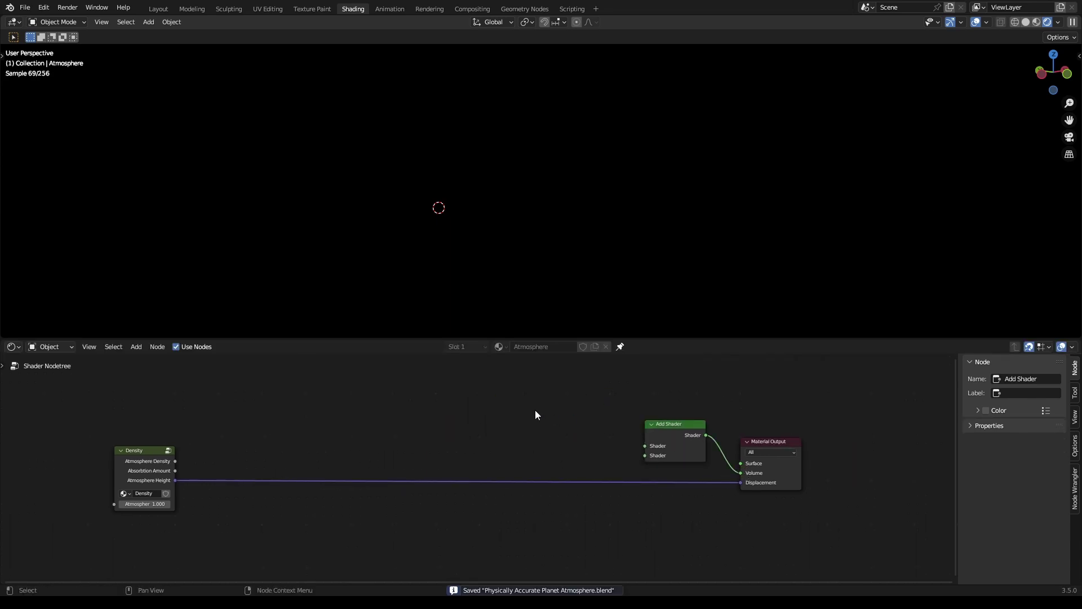
Add a Volume Scatter node before the Add Shader and a Volume Absorption node directly below it
key("shift+a")
type("scat")
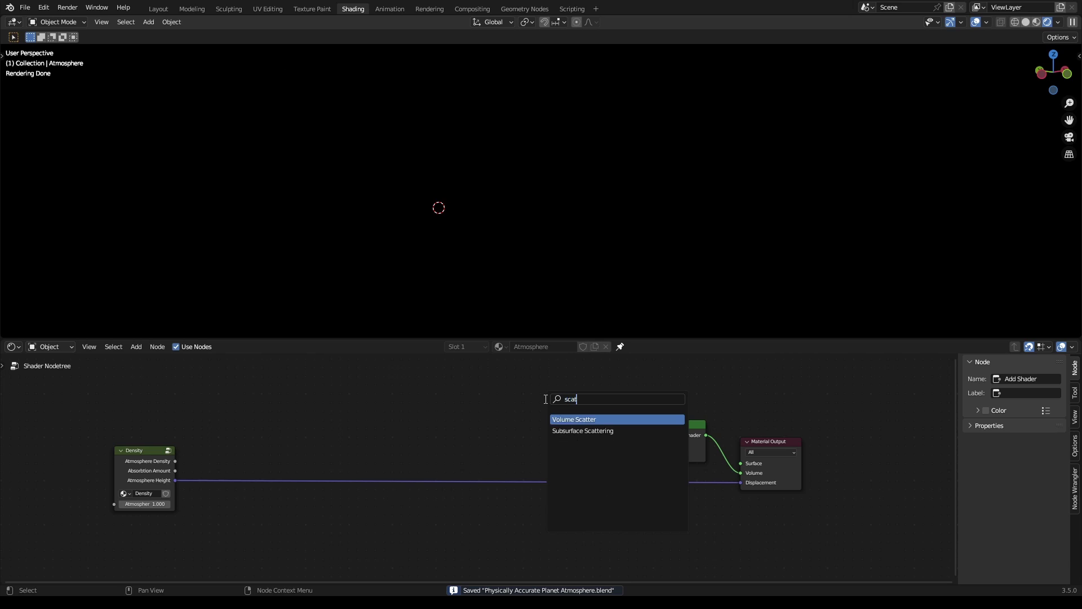
key("Return")
left_click(542, 374)
key("shift+a")
type("ab")
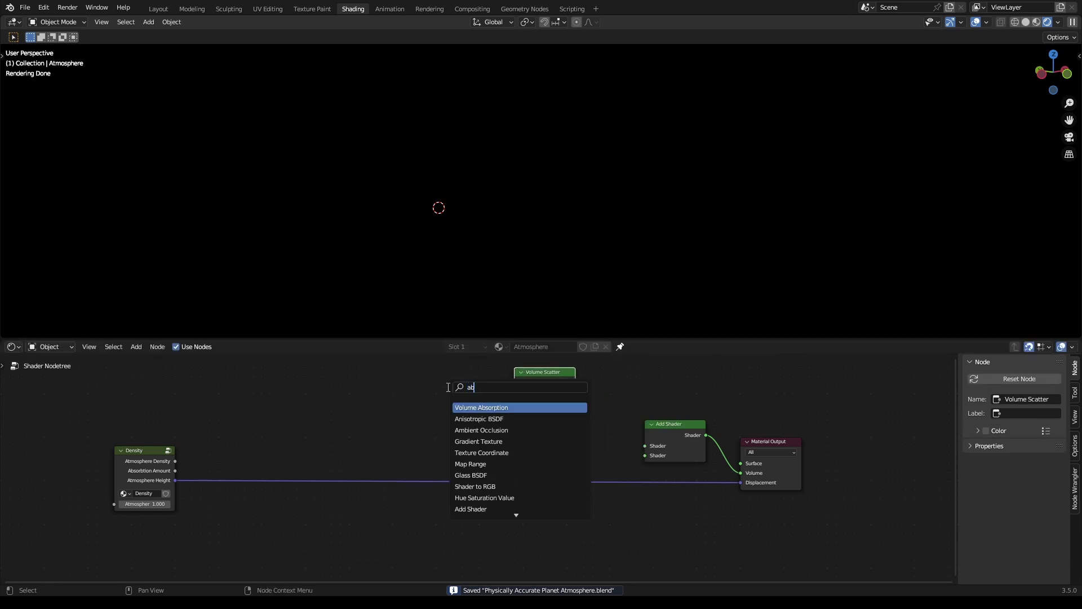
key("Return")
left_click(538, 435)
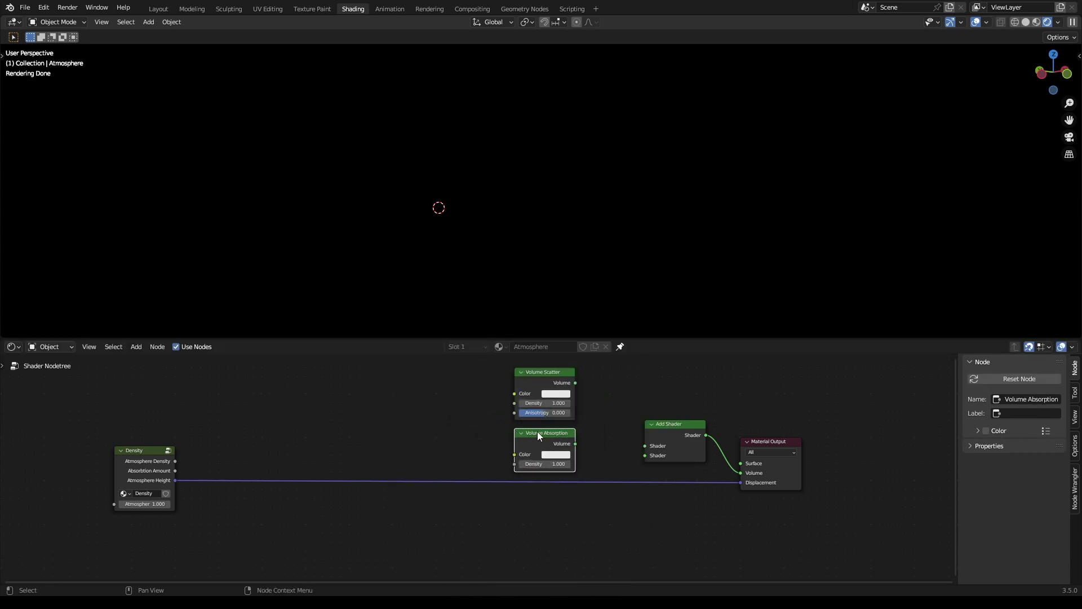
Connect Volume Scatter to the Add Shader's first input and Volume Absorption to its second, and save the file
left_click_drag(576, 444, 645, 455)
left_click_drag(575, 383, 588, 391)
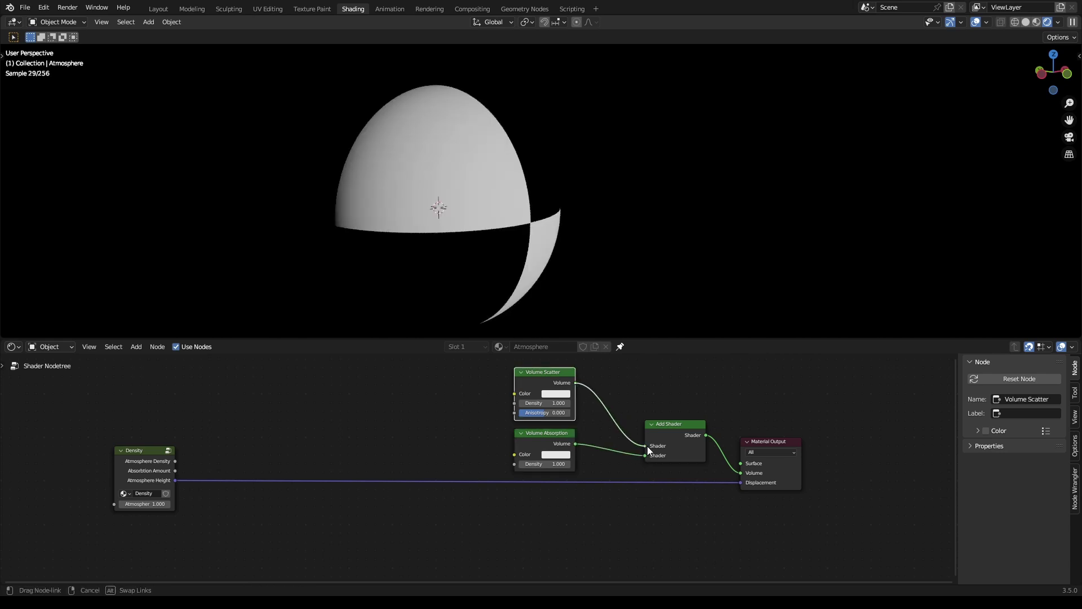
left_click_drag(647, 445, 648, 446)
key("ctrl+s")
middle_click_drag(529, 422, 629, 433)
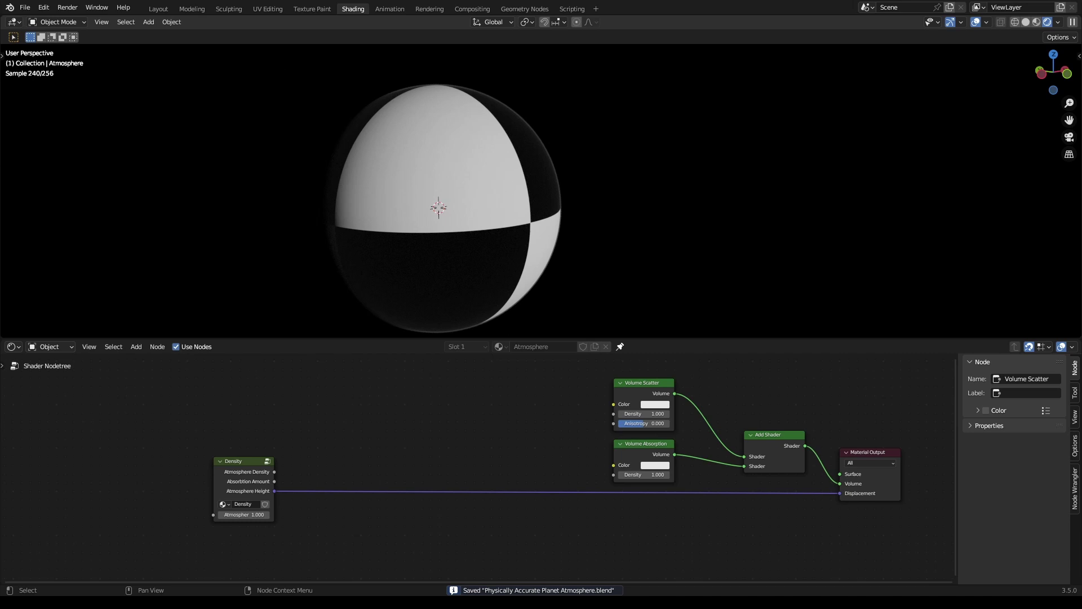
Connect Density's Atmosphere Density output to Volume Scatter's Density and its Absorbtion Amount to Volume Absorption's Density, saving the file
left_click_drag(274, 471, 616, 415)
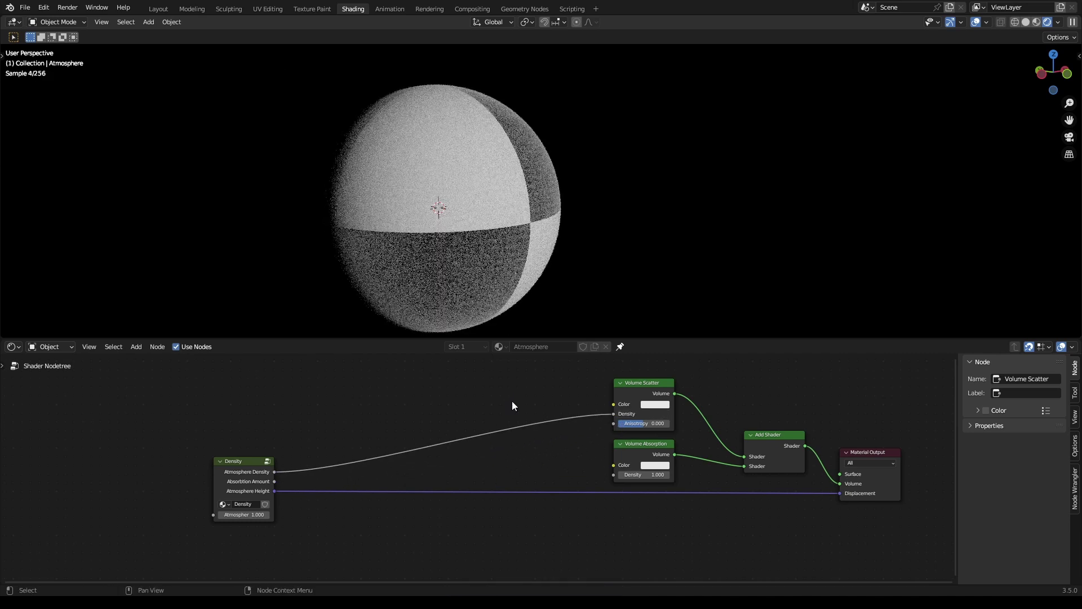
key("ctrl+s")
left_click_drag(273, 482, 614, 474)
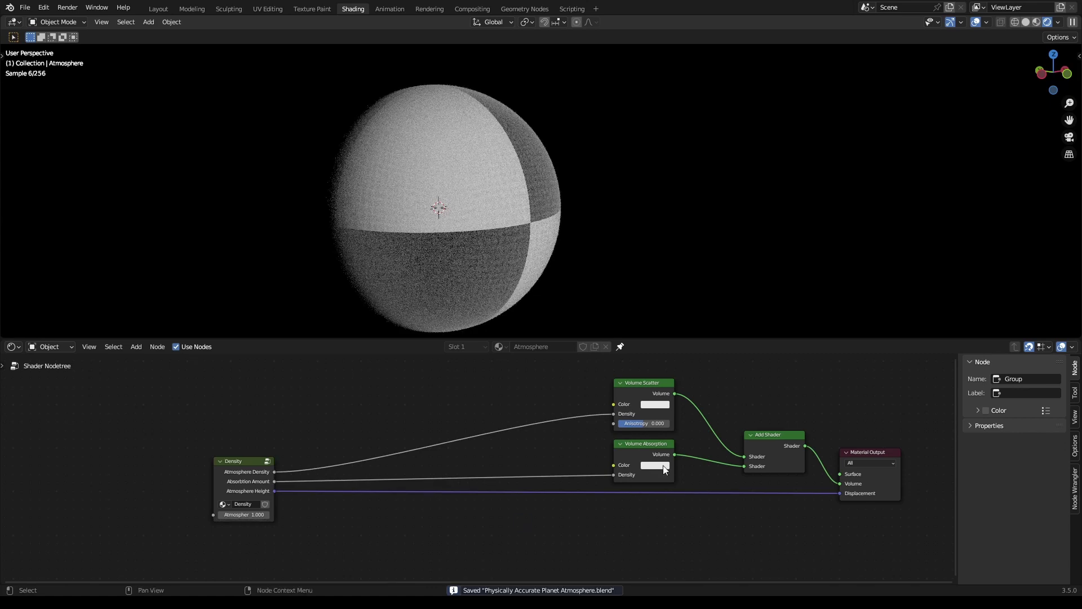
Try a blue color on Volume Scatter and an orange color on Volume Absorption, and undo both color changes
left_click(662, 405)
left_click(684, 297)
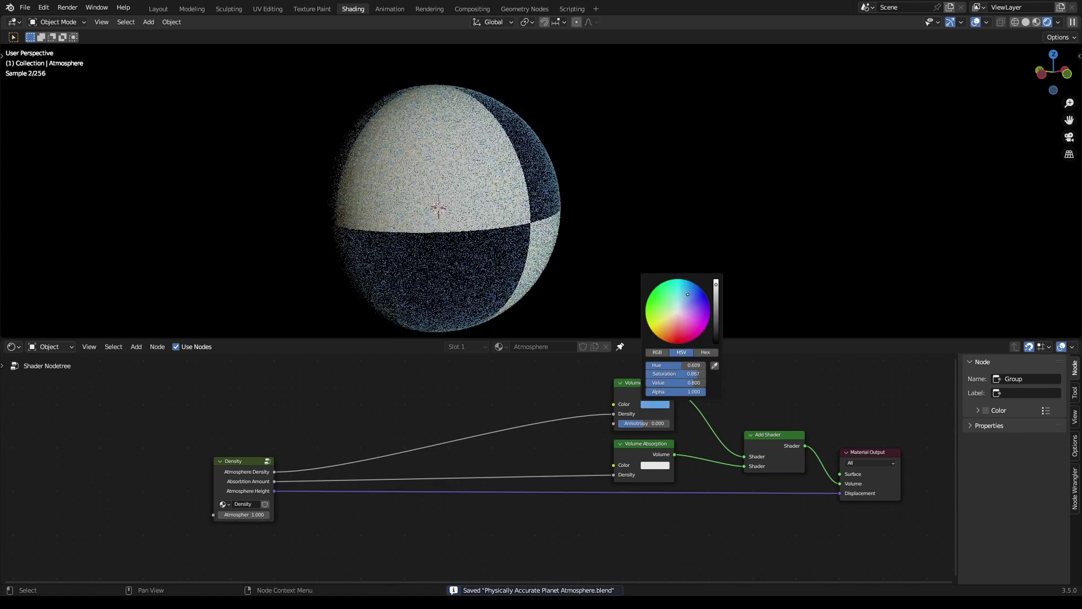
left_click(660, 464)
left_click_drag(677, 373, 669, 391)
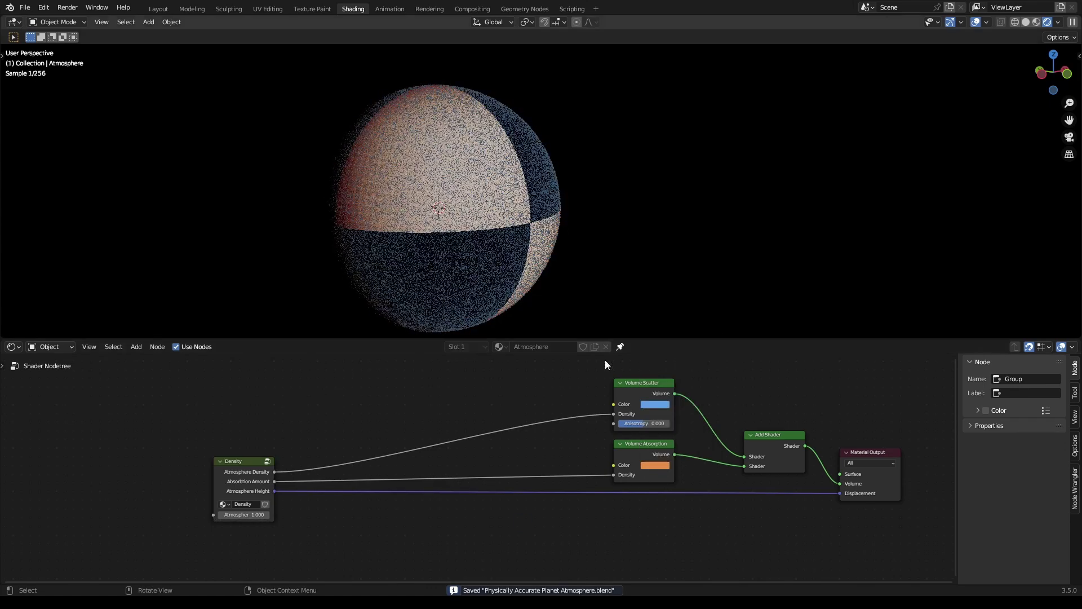
middle_click_drag(536, 267, 565, 266)
key("ctrl+z")
key("ctrl+z")
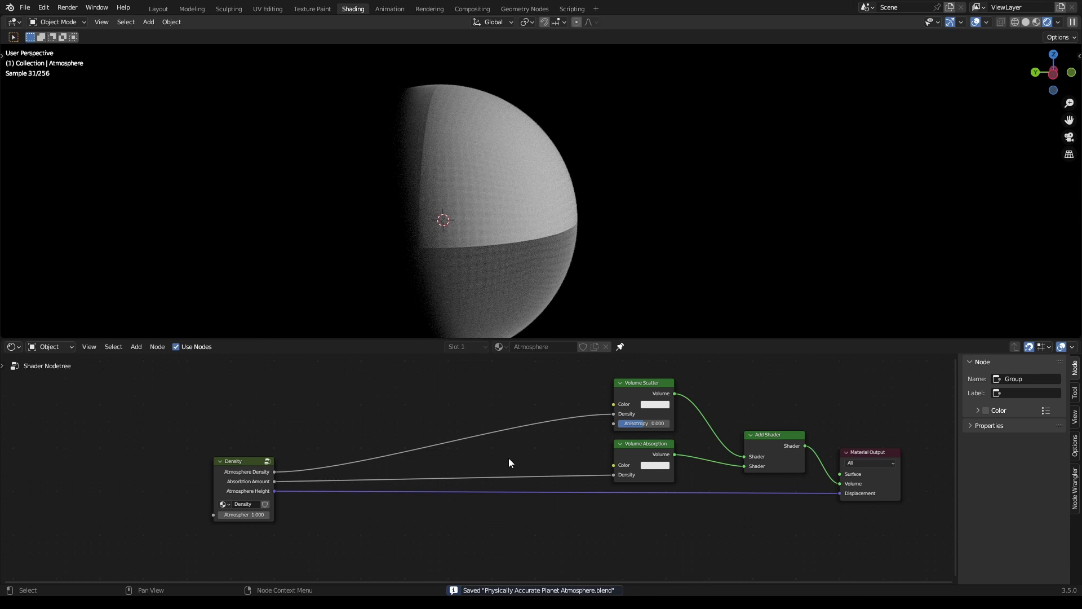
Add a Mix node, set its data type to Color, place it above the Density group, and save the file
middle_click_drag(263, 378, 485, 427)
key("shift+a")
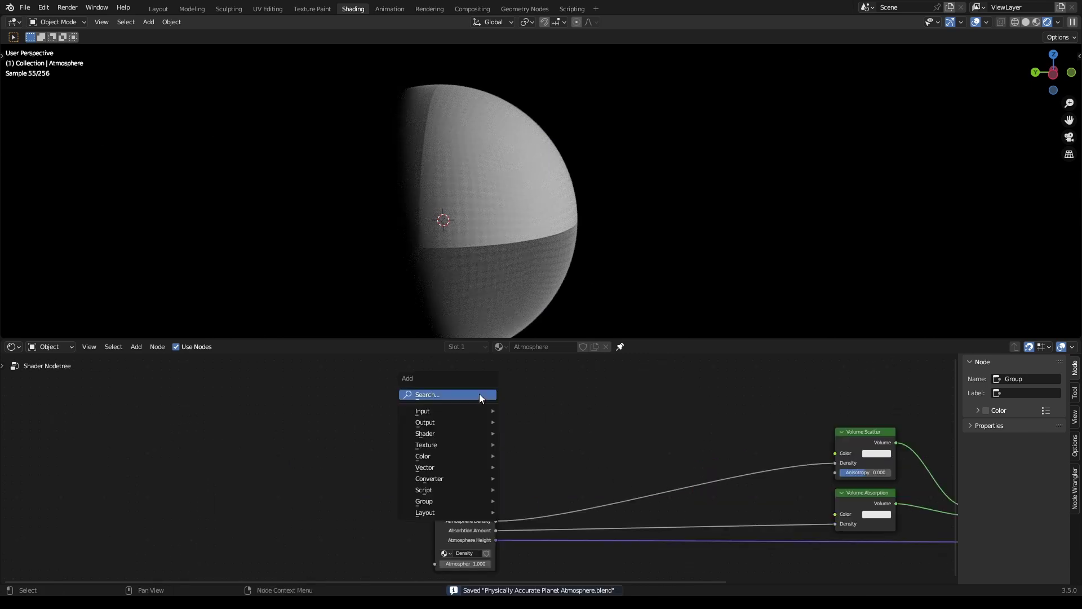
left_click(479, 394)
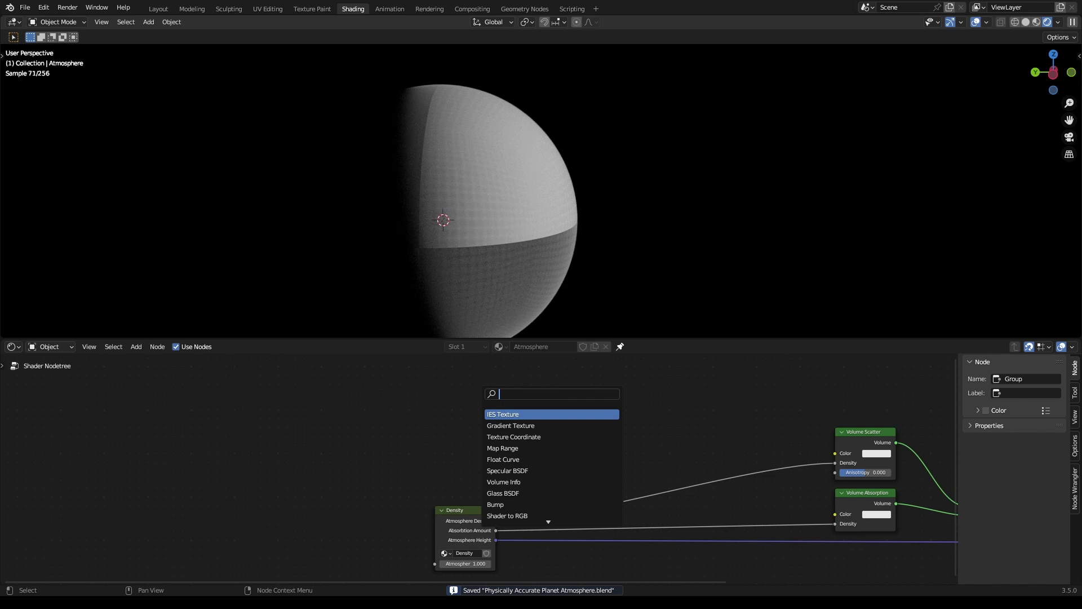
type("mix")
key("Return")
left_click(496, 401)
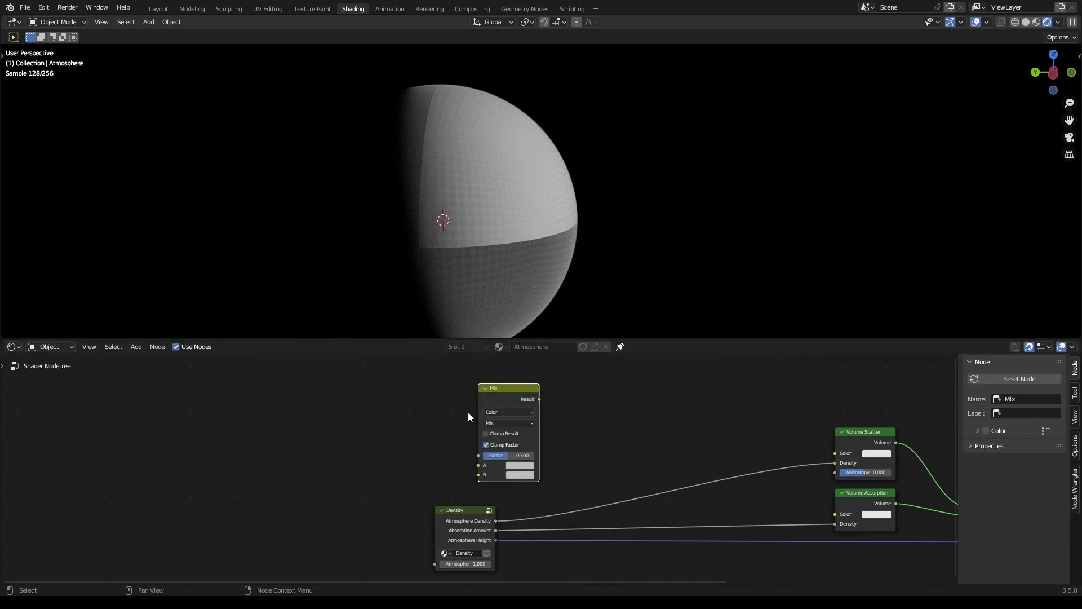
key("ctrl+z")
left_click(505, 415)
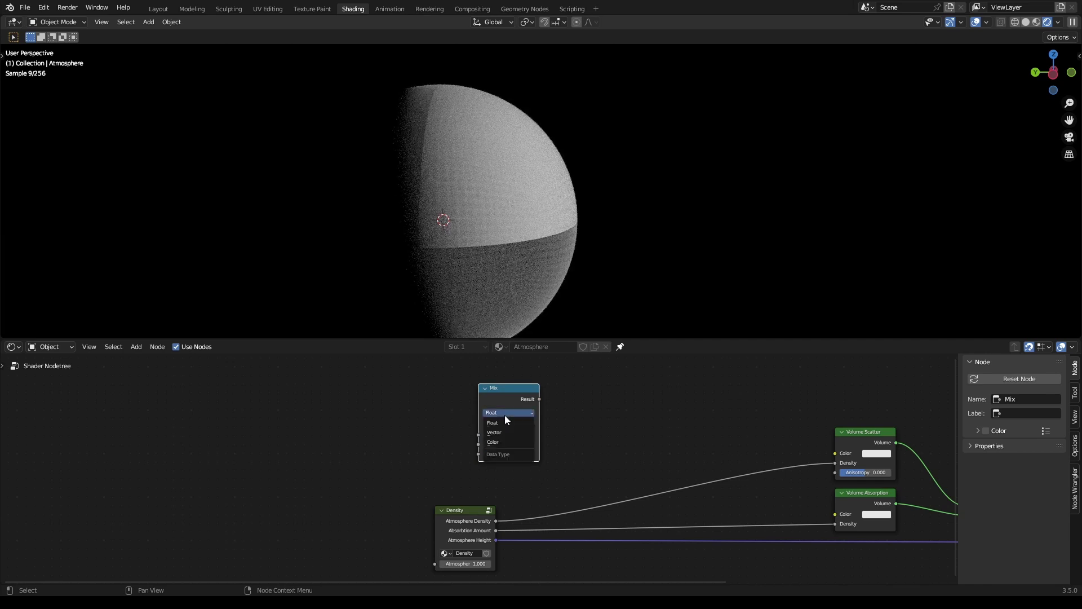
key("ctrl+s")
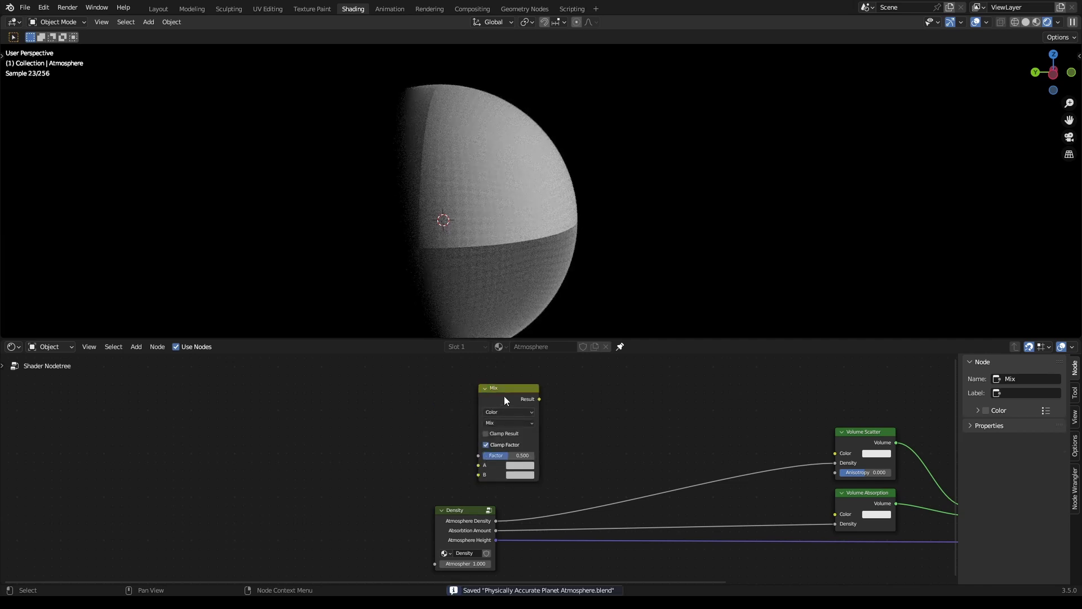
key("ctrl+z")
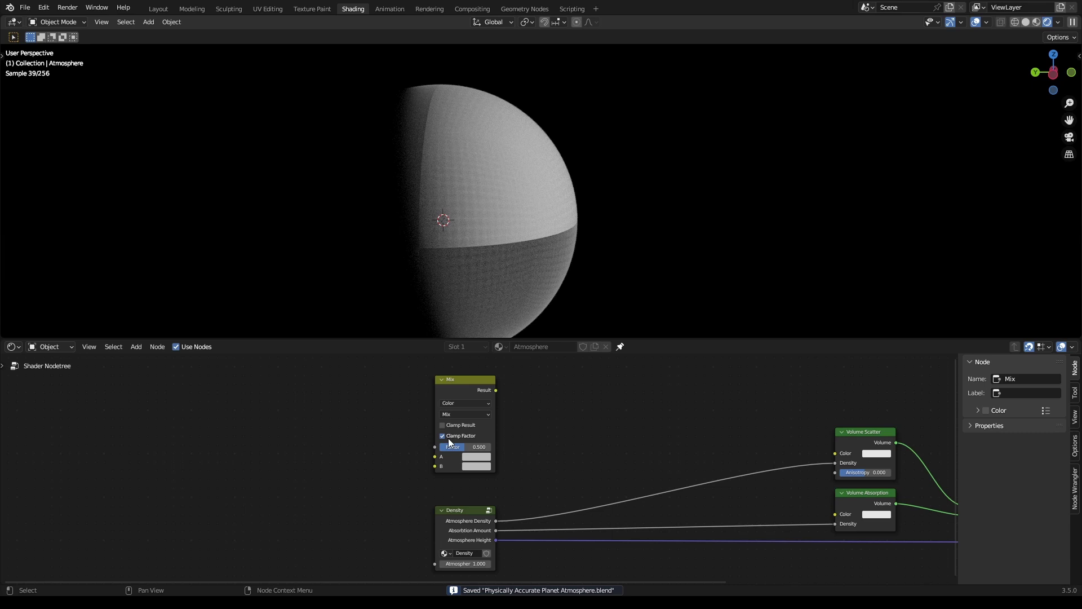
Set the Mix node's Factor to 0, color B to black and color A to light blue
left_click(489, 457)
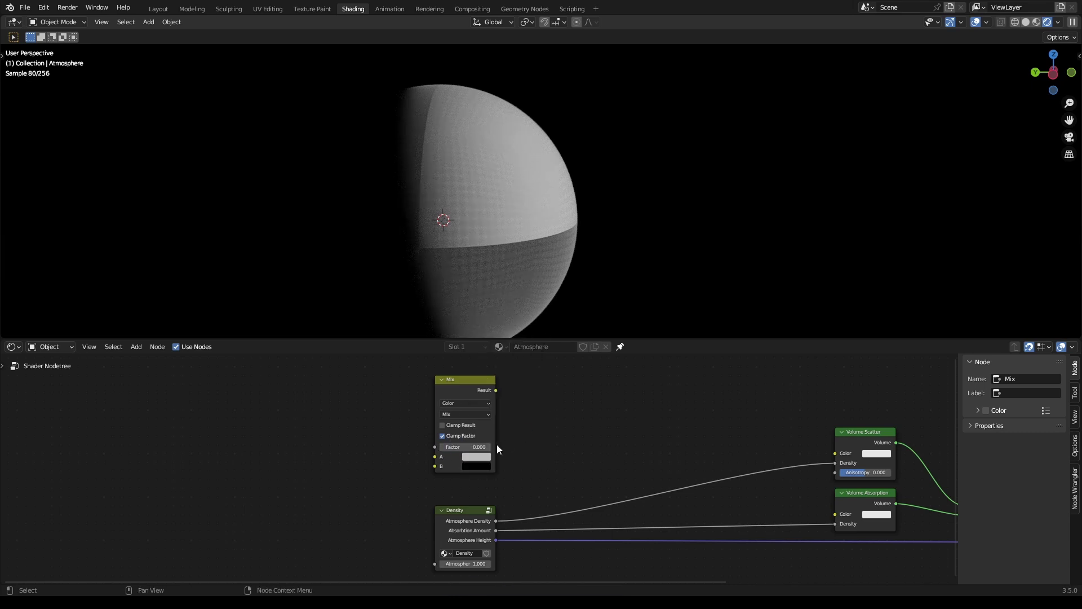
key("ctrl+s")
left_click(486, 457)
left_click_drag(498, 361, 504, 348)
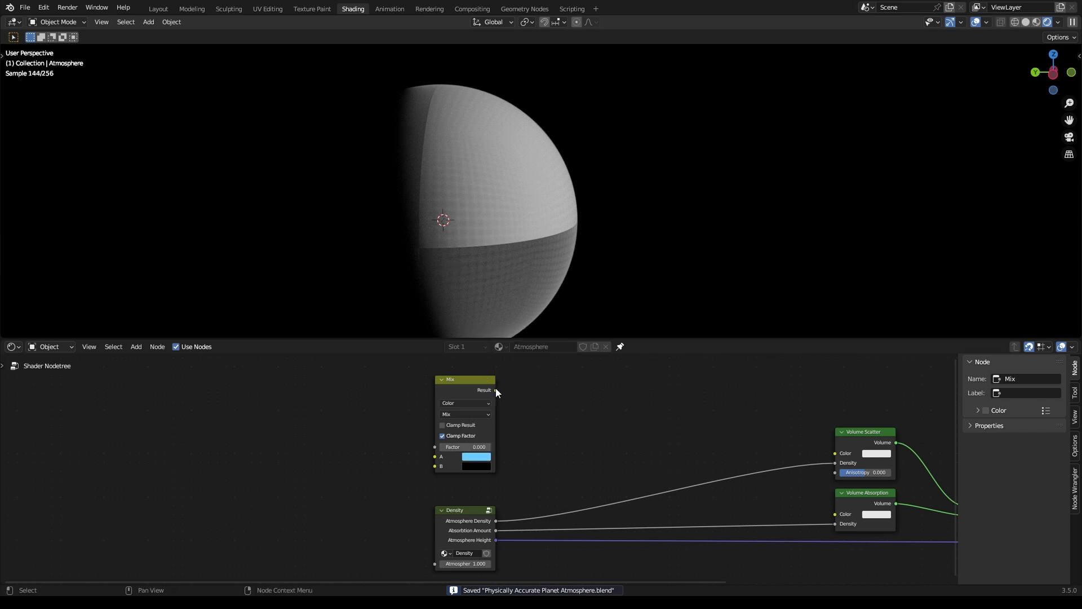
Connect the Mix node's Result to Volume Scatter's Color input and line the Mix node up above the Density group
left_click_drag(496, 389, 810, 434)
middle_click_drag(641, 447, 538, 446)
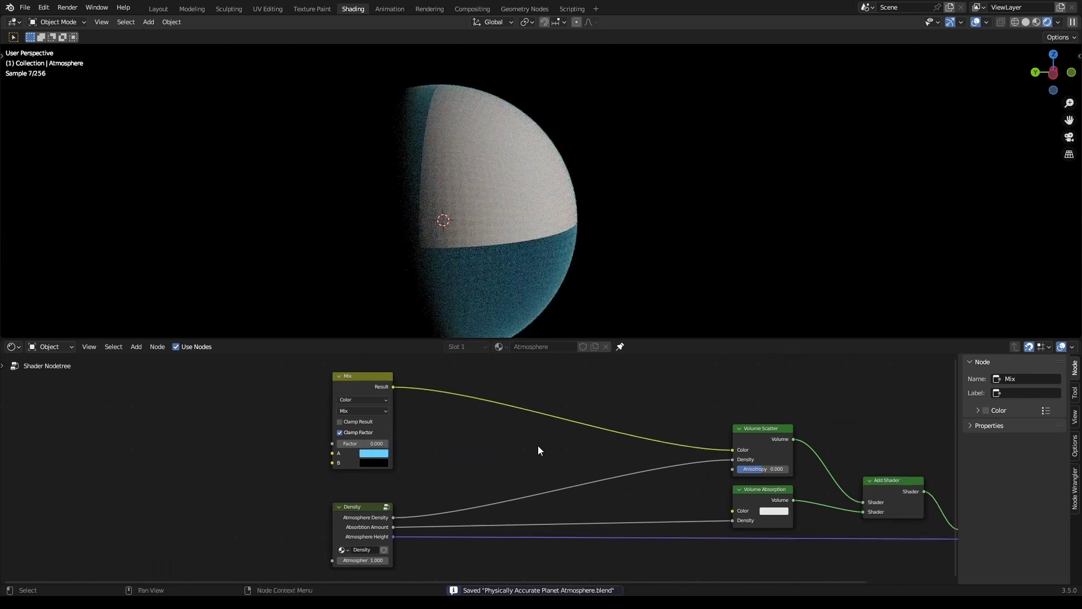
left_click(544, 299)
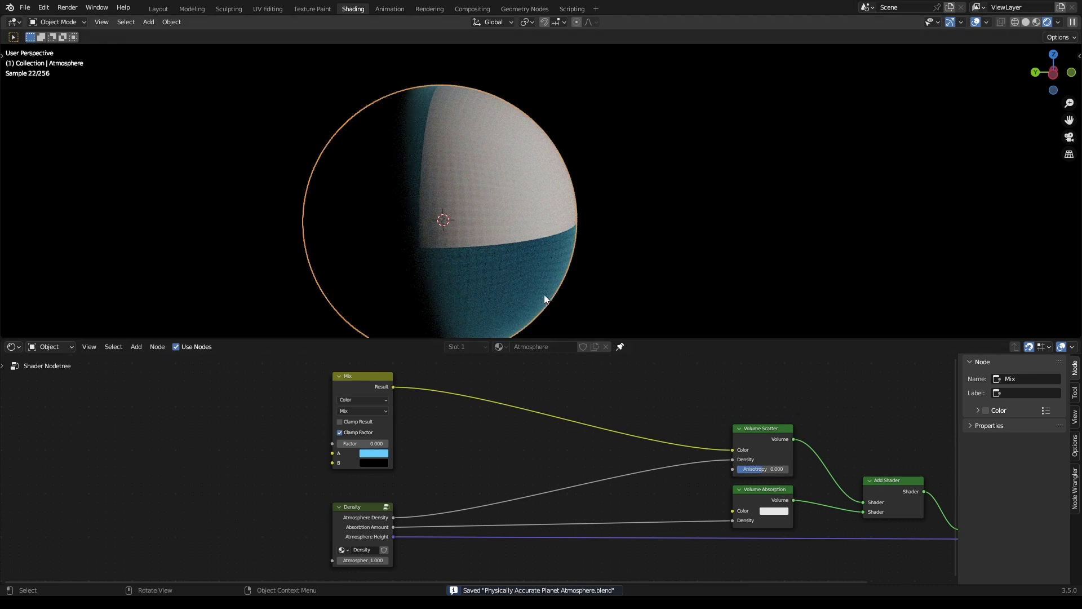
left_click(637, 292)
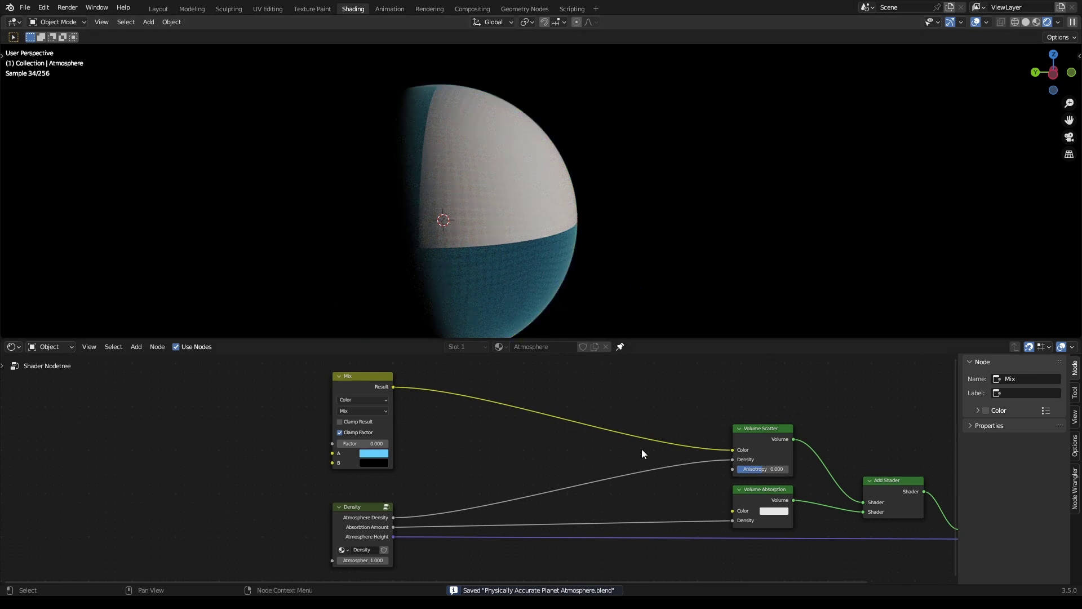
middle_click_drag(571, 455, 520, 452)
scroll(520, 452, "up", 1)
left_click_drag(294, 378, 274, 369)
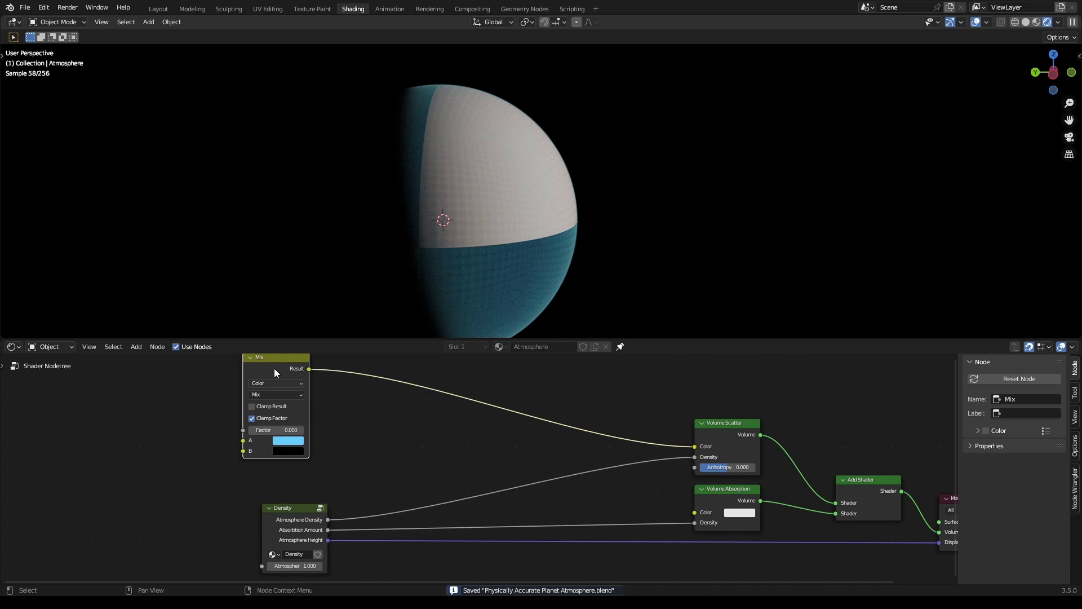
left_click(344, 410)
middle_click_drag(364, 430, 387, 435)
left_click_drag(303, 371, 319, 369)
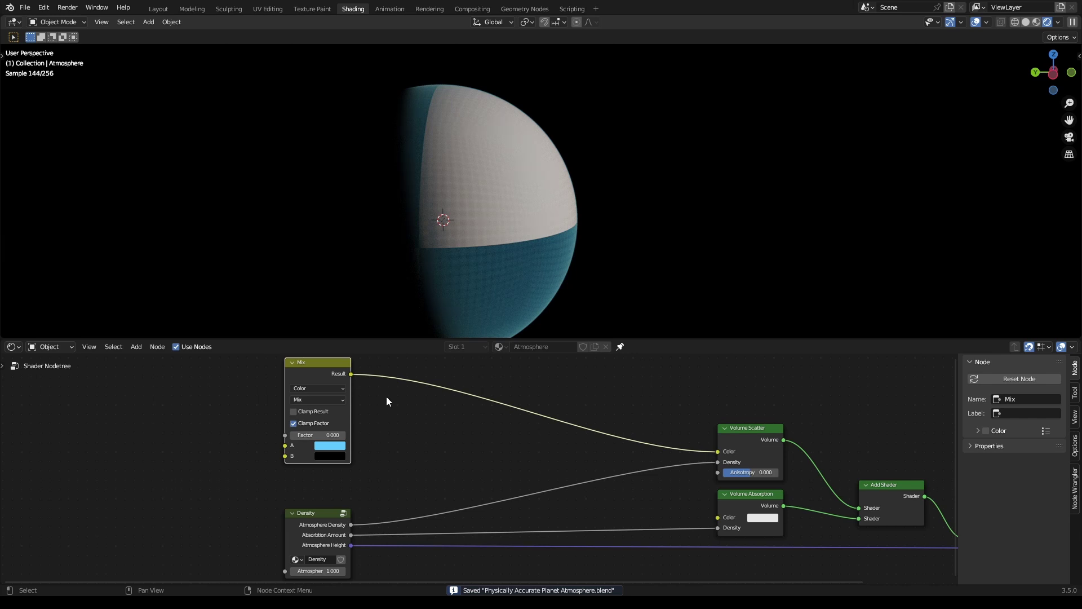
Duplicate the Mix node, place the copy beside it, set its blending mode to Subtract, and save the file
key("shift+d")
left_click(480, 439)
left_click(407, 437)
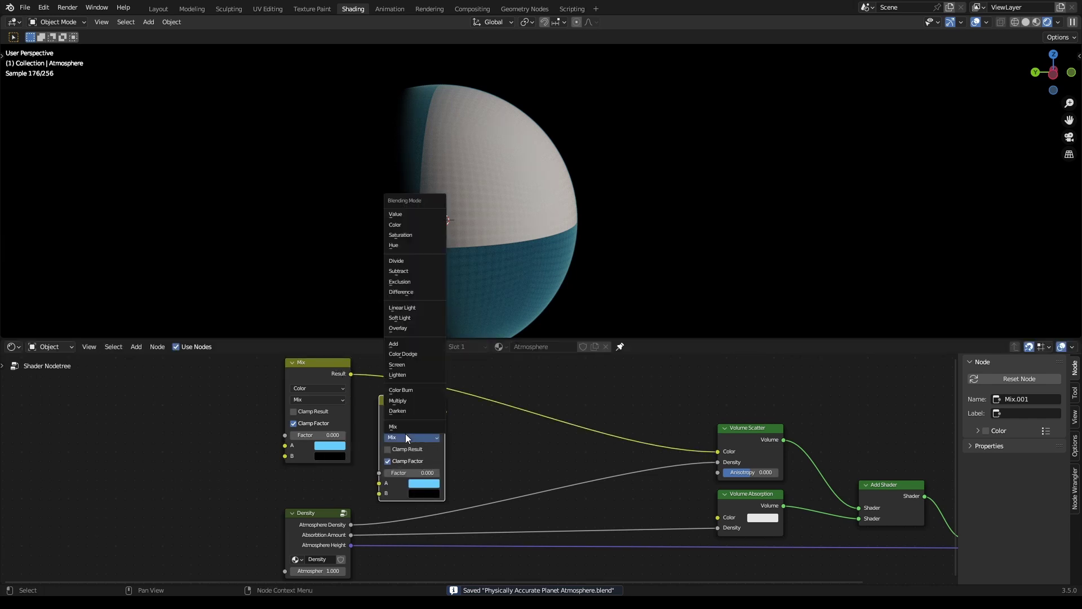
key("b")
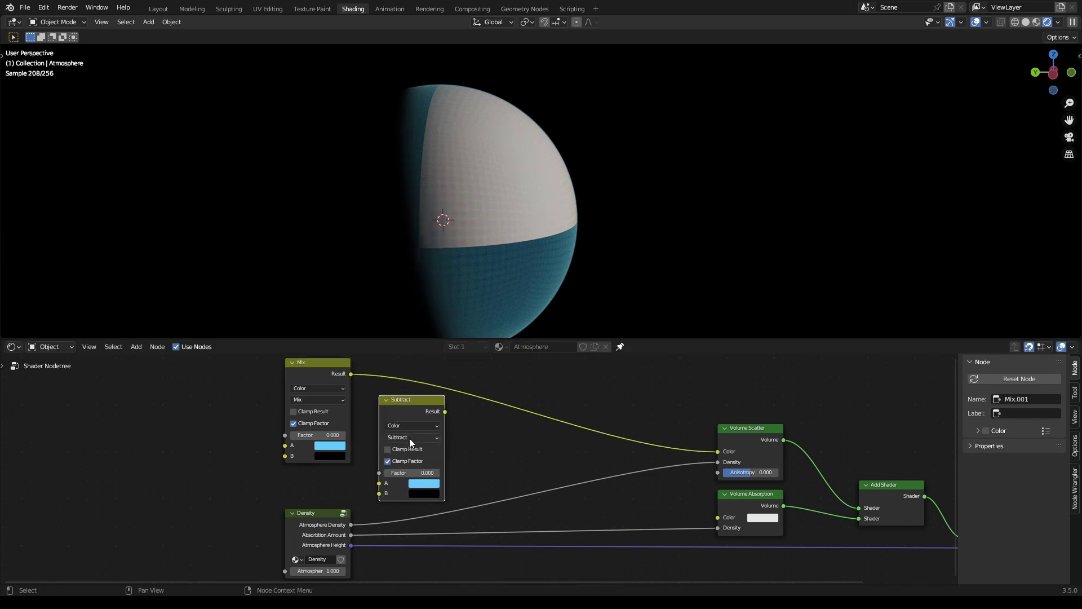
left_click(409, 438)
key("s")
left_click(413, 439)
key("b")
key("ctrl+s")
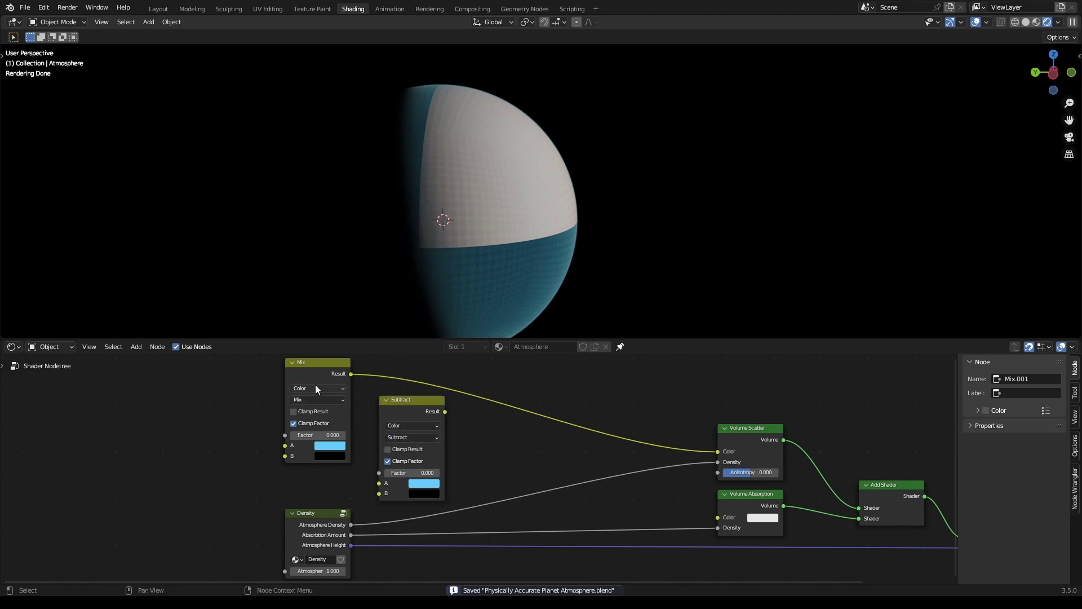
Rearrange the Mix and Subtract nodes and connect the Mix Result to the Subtract node's B input
left_click_drag(307, 363, 288, 354)
middle_click_drag(436, 428, 485, 448)
left_click(435, 420)
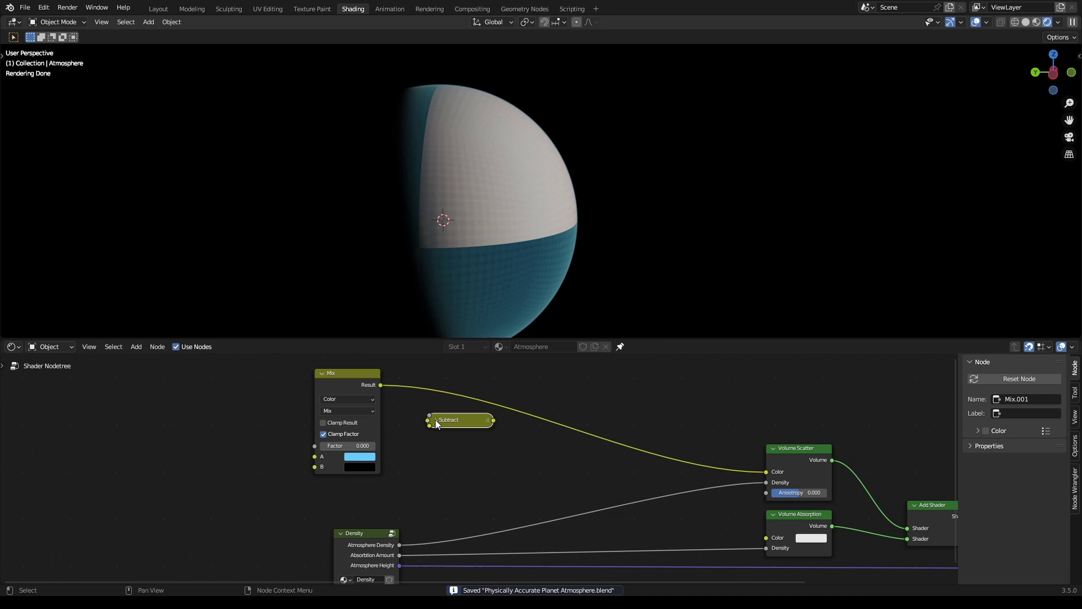
left_click(435, 420)
left_click_drag(448, 421, 381, 391)
left_click(467, 428)
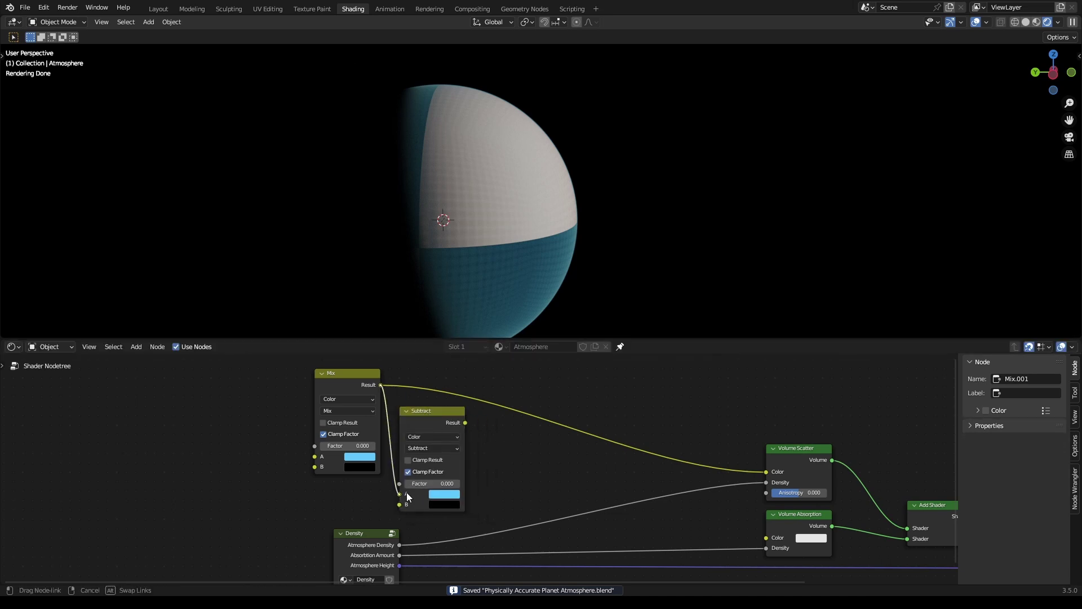
left_click_drag(409, 497, 400, 504)
Set the Subtract node's A color to white with red, green and blue at 1, and save the file
left_click(448, 494)
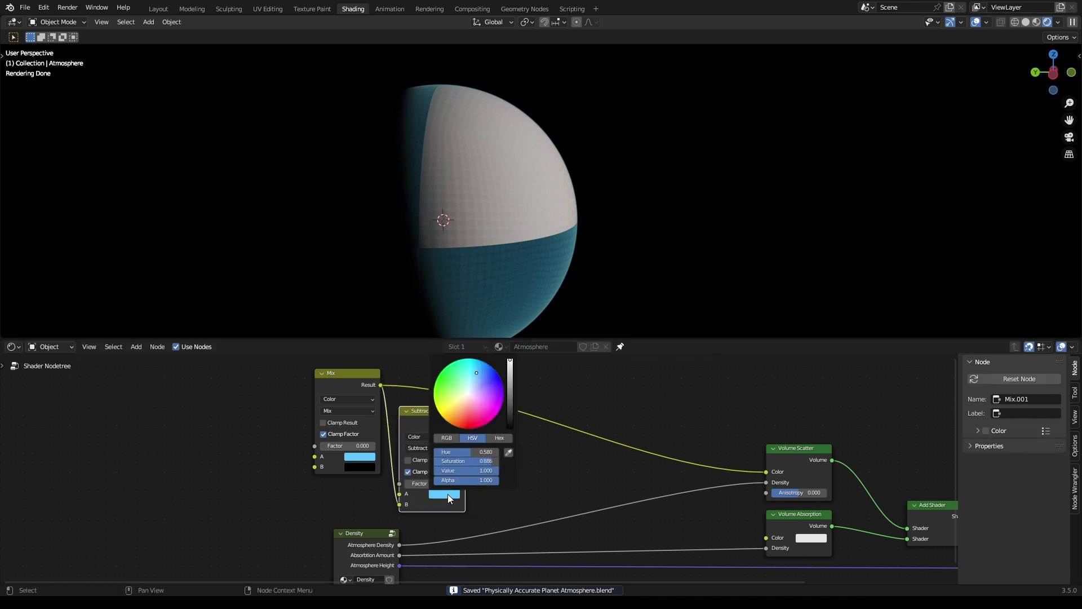
left_click(451, 439)
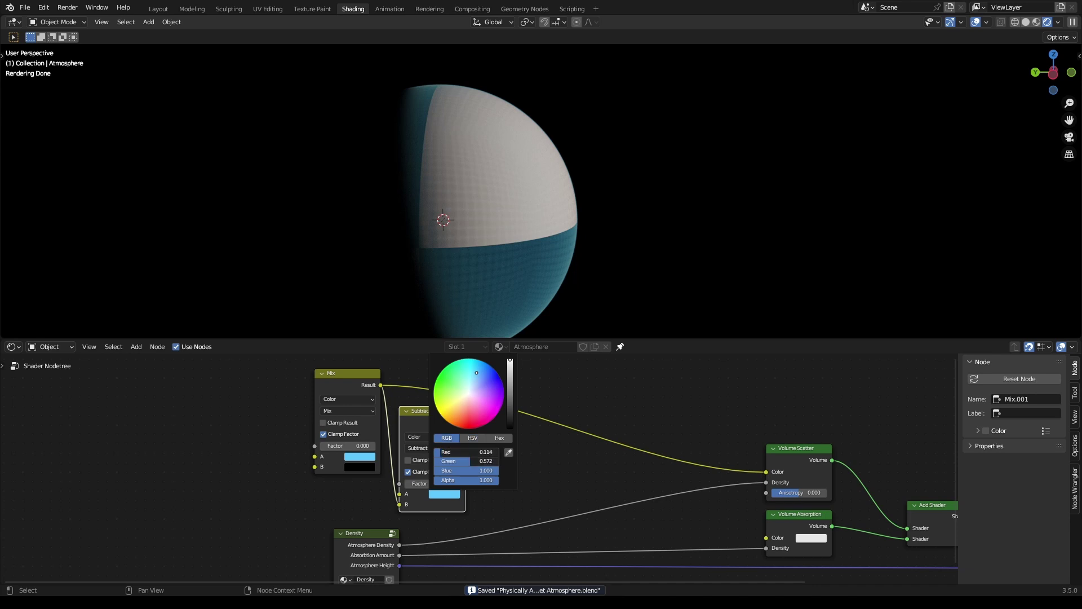
left_click_drag(460, 453, 460, 471)
type("1")
key("Return")
key("ctrl+s")
Set the Subtract node's Factor to 1 and connect its Result to Volume Absorption's Color input
middle_click_drag(489, 449, 458, 456)
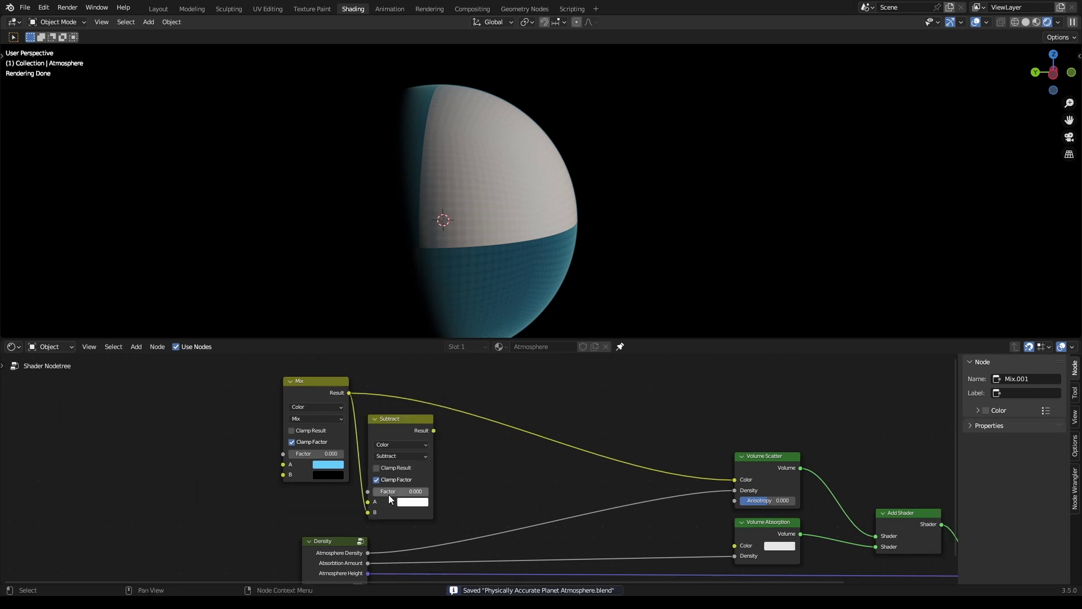
left_click_drag(389, 499, 428, 498)
left_click_drag(433, 431, 733, 545)
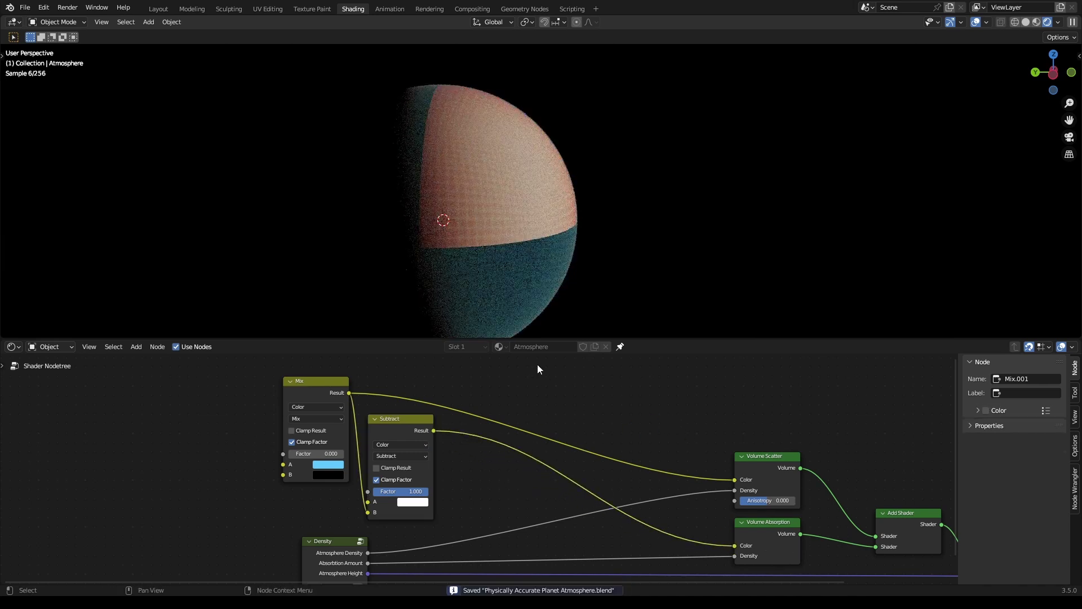
Try other hues for the Mix node's A color to compare the atmosphere's look, and save the file
left_click(332, 466)
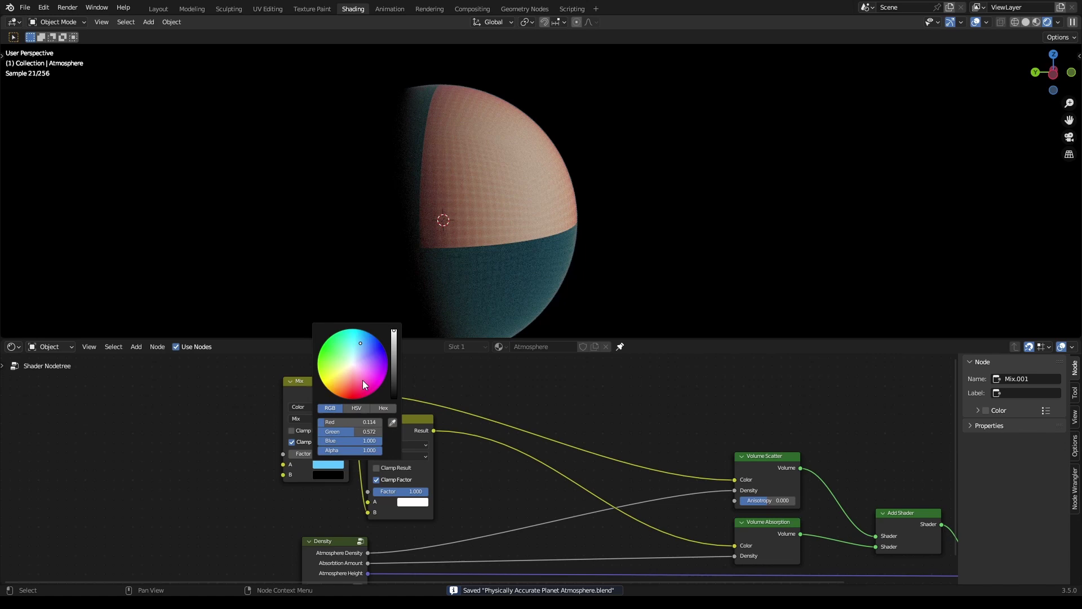
left_click_drag(355, 361, 333, 389)
scroll(597, 395, "down", 2)
key("ctrl+s")
Combine the Mix and Subtract nodes into a new node group
scroll(373, 426, "down", 2)
left_click_drag(435, 428, 370, 418)
key("ctrl+g")
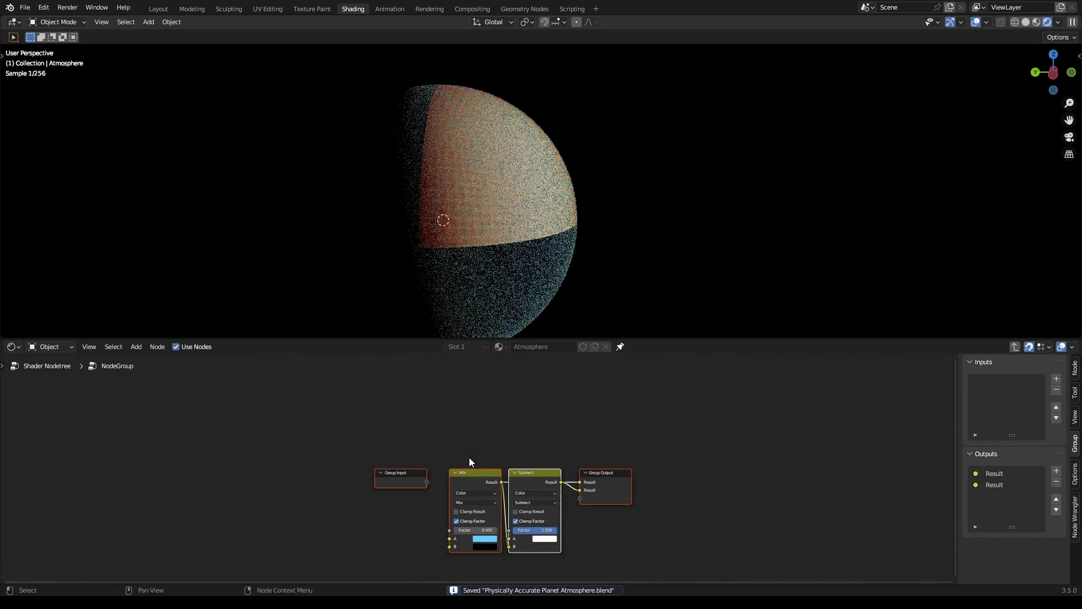
Connect the Group Input to the Mix node's A socket and move the Group Output slightly above the Subtract node
left_click_drag(427, 453, 453, 520)
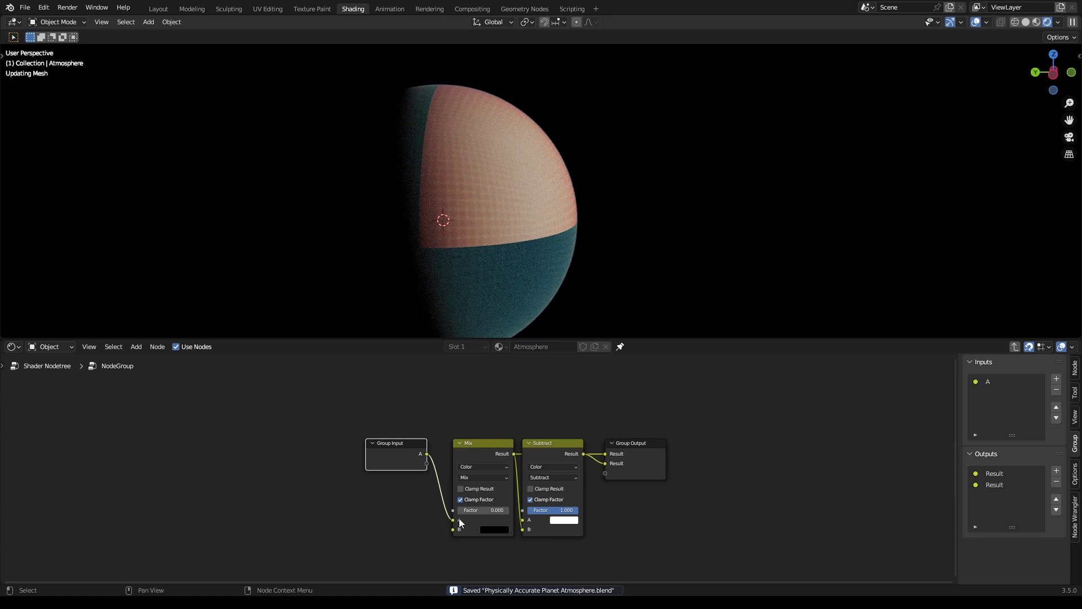
left_click_drag(651, 472, 658, 432)
left_click(725, 483)
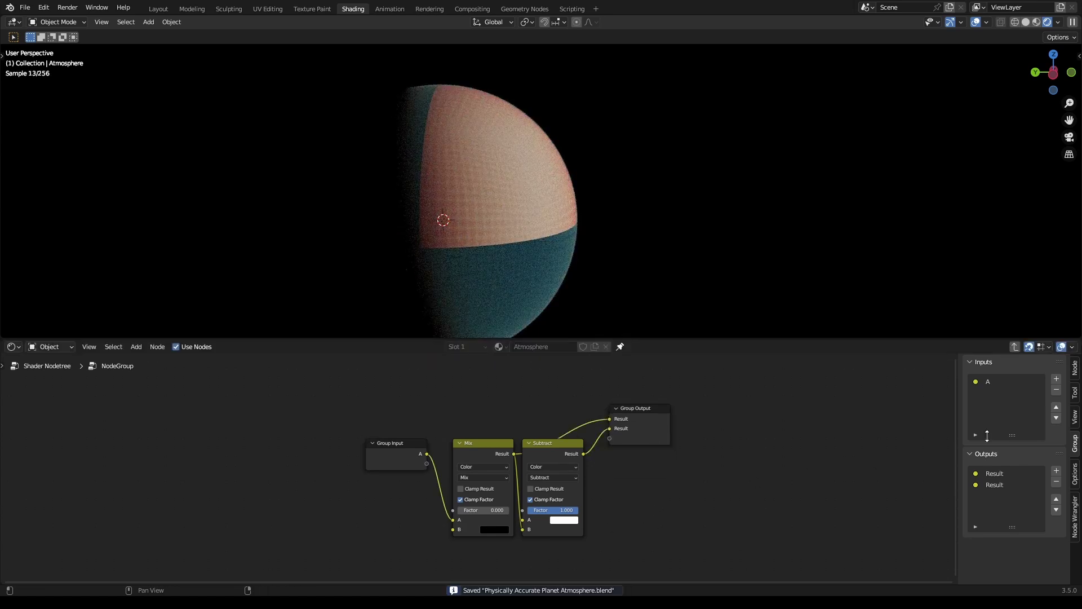
Rename the group's first output to Atmosphere and its second output to Extinction
left_click(996, 474)
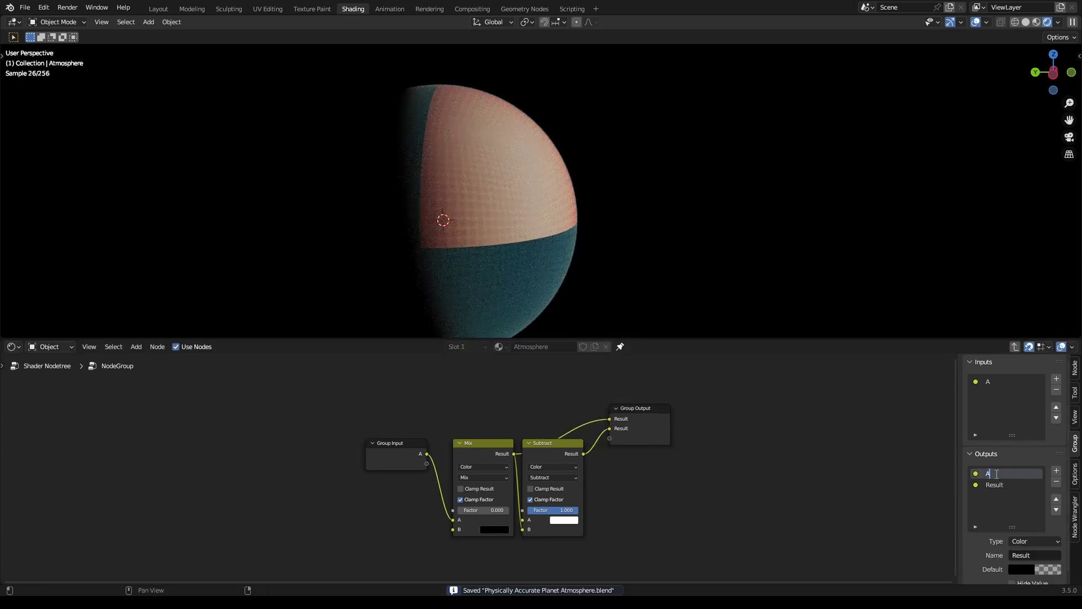
double_click(996, 483)
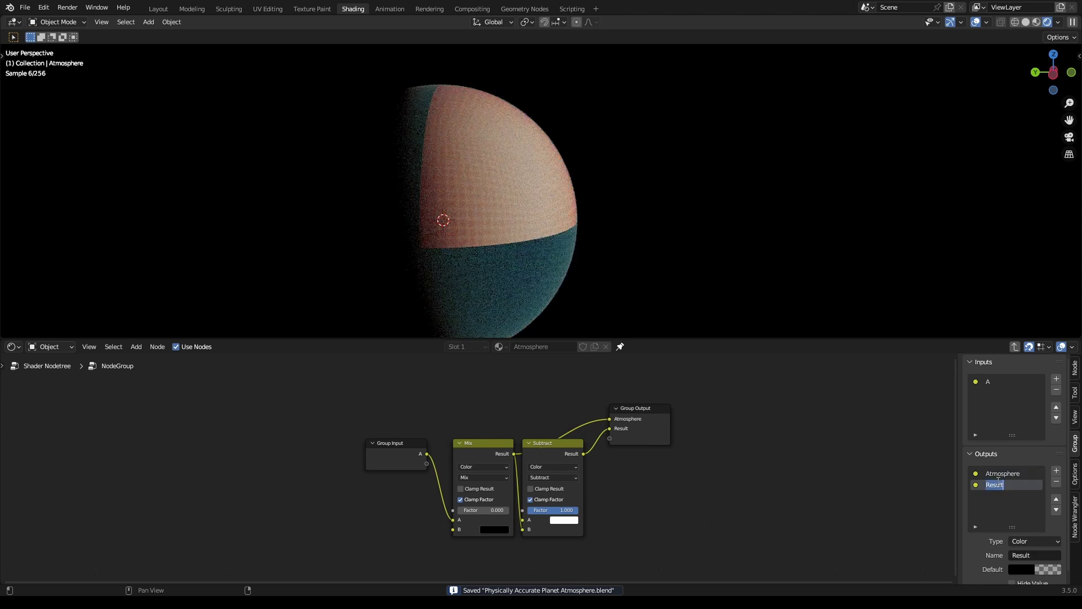
type("E")
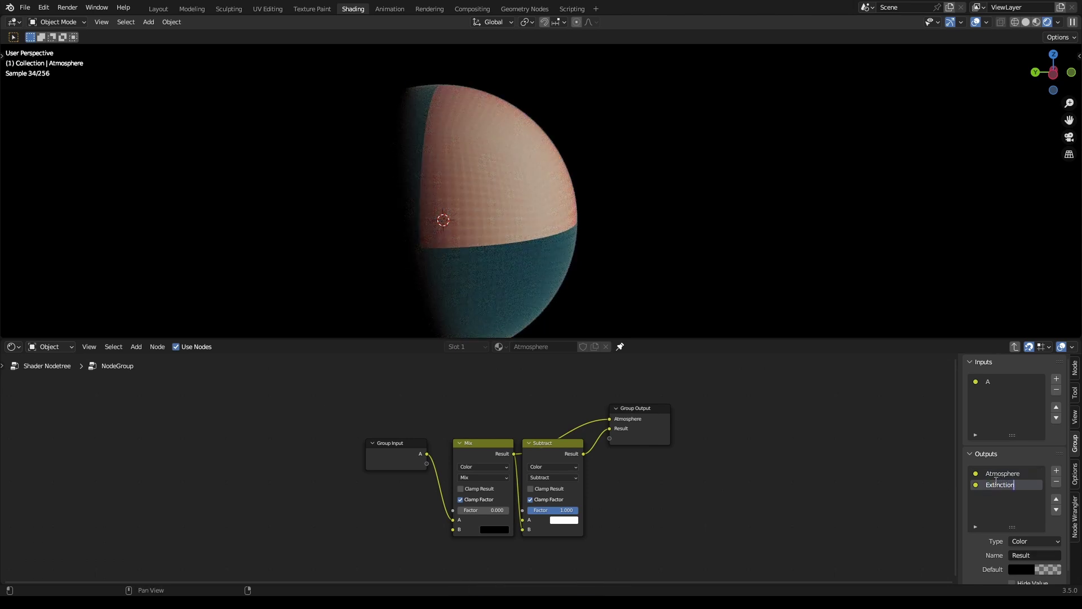
type("xtinction")
key("Return")
Rename the group's input to Colour, leave the group, and save the file
double_click(996, 382)
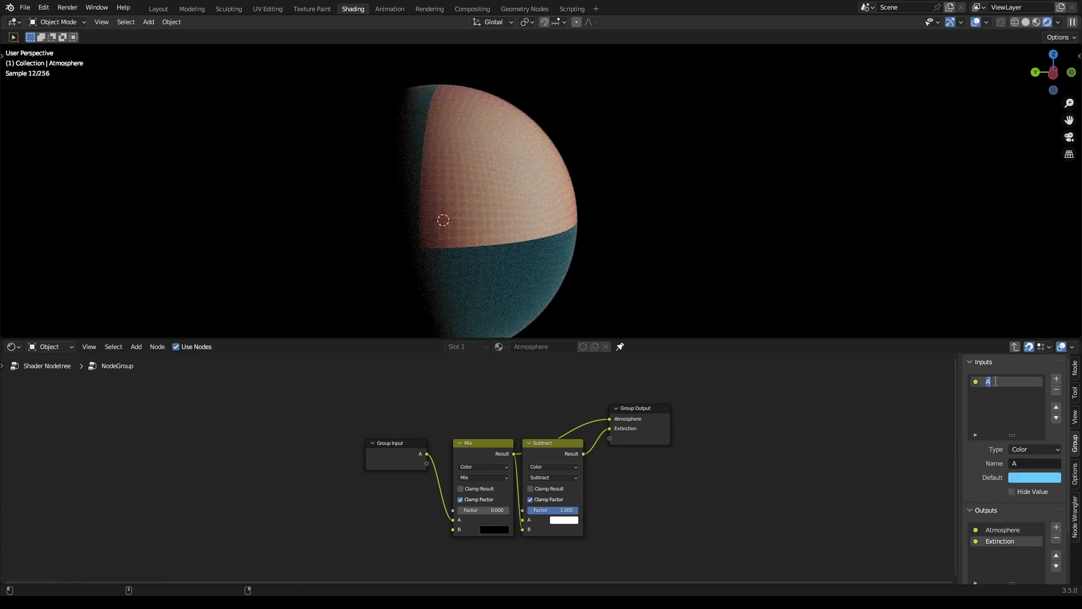
key("Return")
key("Tab")
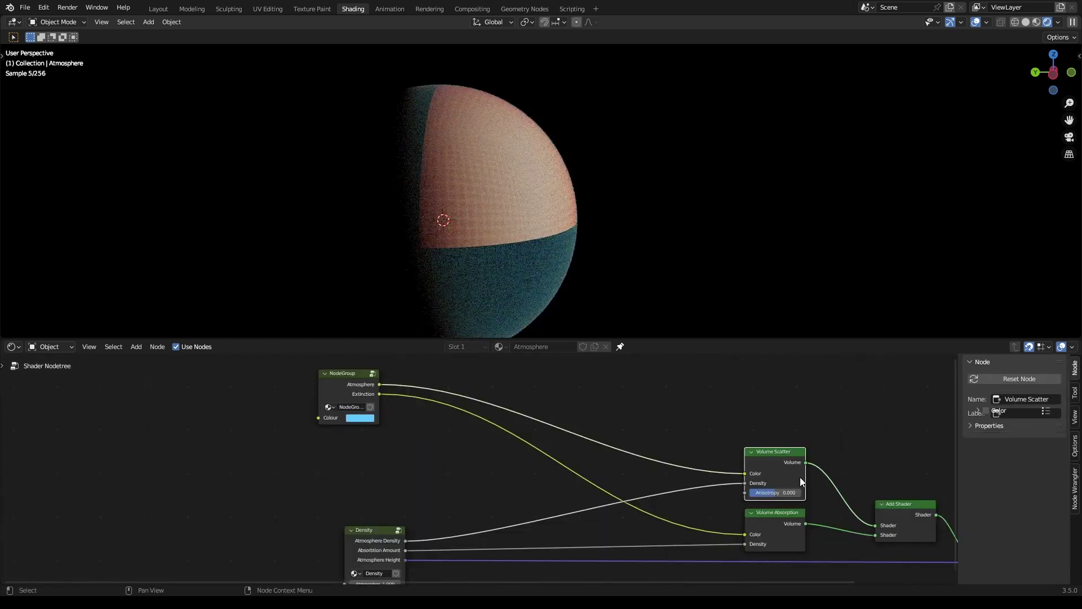
key("ctrl+s")
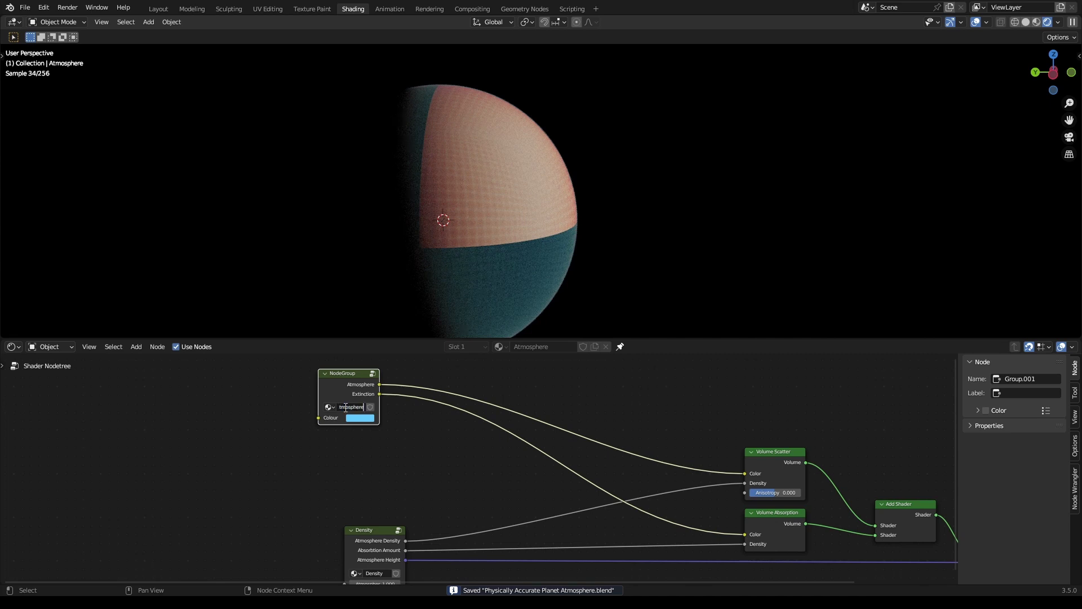
Rename the new node group as Atmosphere Colour and save the file
type("re Colou")
key("Return")
left_click(409, 466)
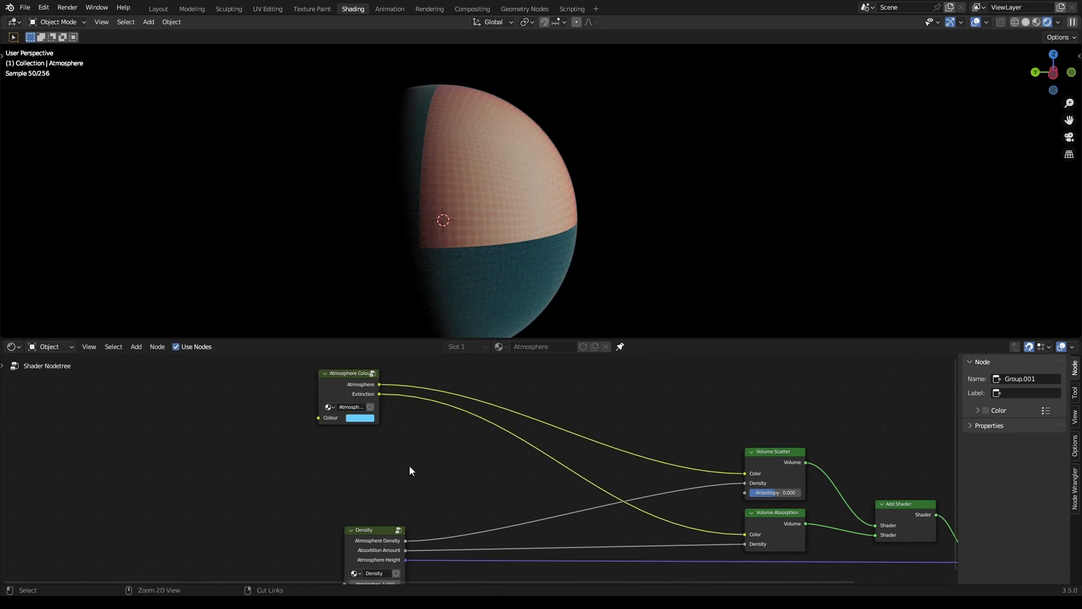
key("ctrl+s")
Stack the Atmosphere Colour group directly above Density, and move Add Shader and Volume Scatter closer to the Material Output
left_click_drag(341, 385, 366, 486)
left_click(320, 448)
middle_click_drag(578, 533, 515, 480)
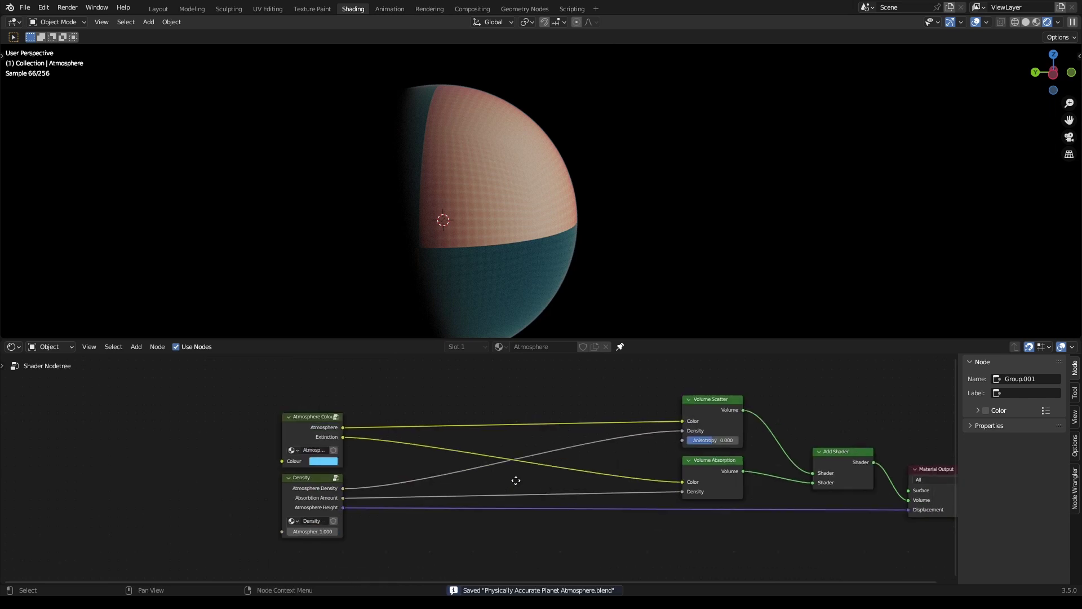
middle_click_drag(688, 474, 528, 492)
left_click_drag(780, 503, 788, 495)
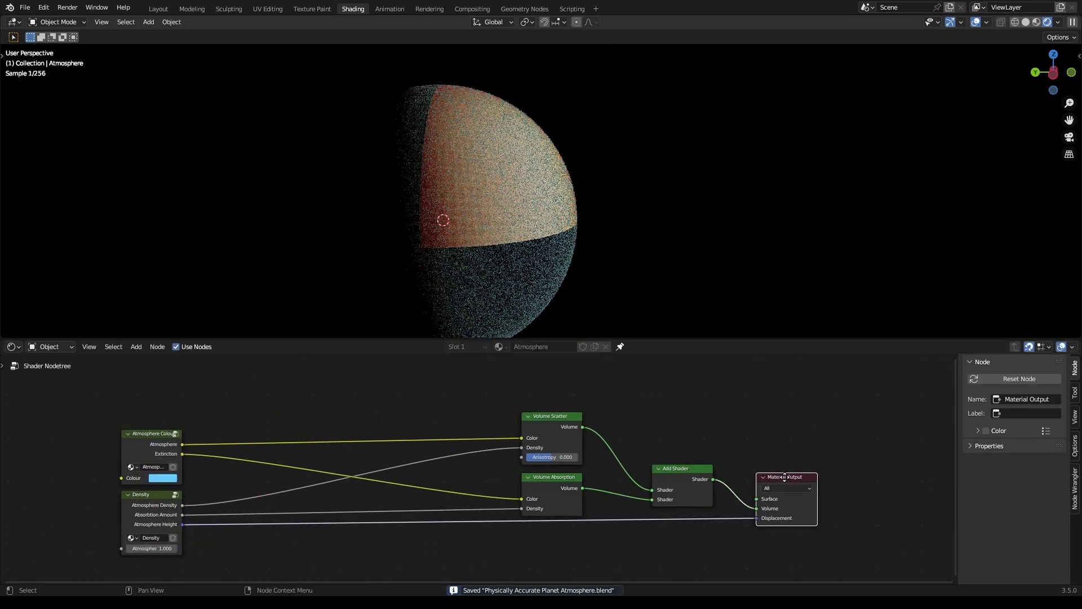
left_click_drag(663, 480, 706, 488)
left_click_drag(543, 434, 641, 441)
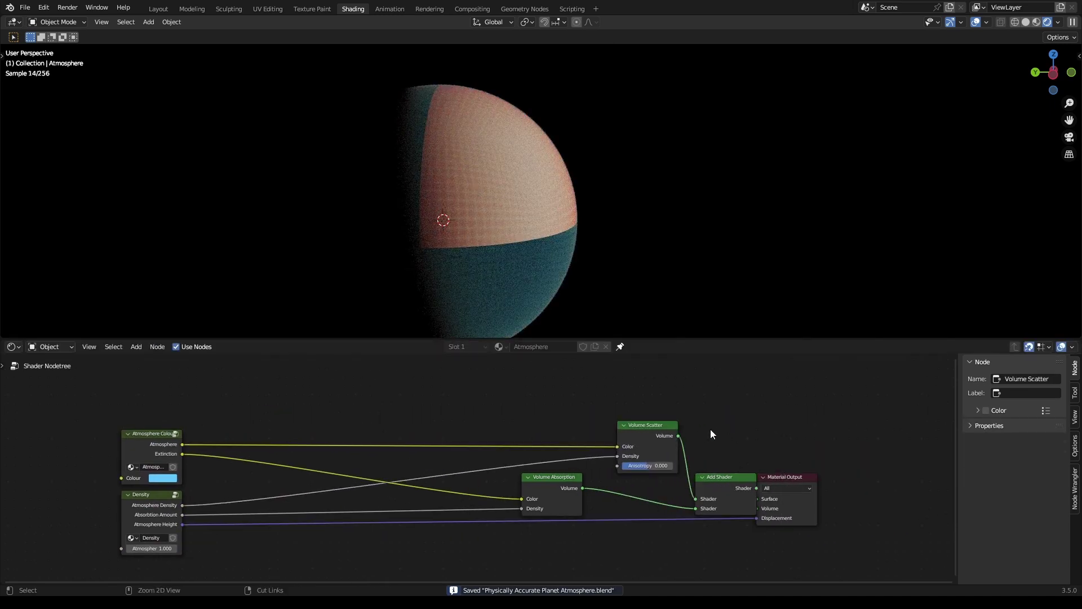
Subdivide the atmosphere sphere's mesh, round it with To Sphere, and save the file
left_click(527, 276)
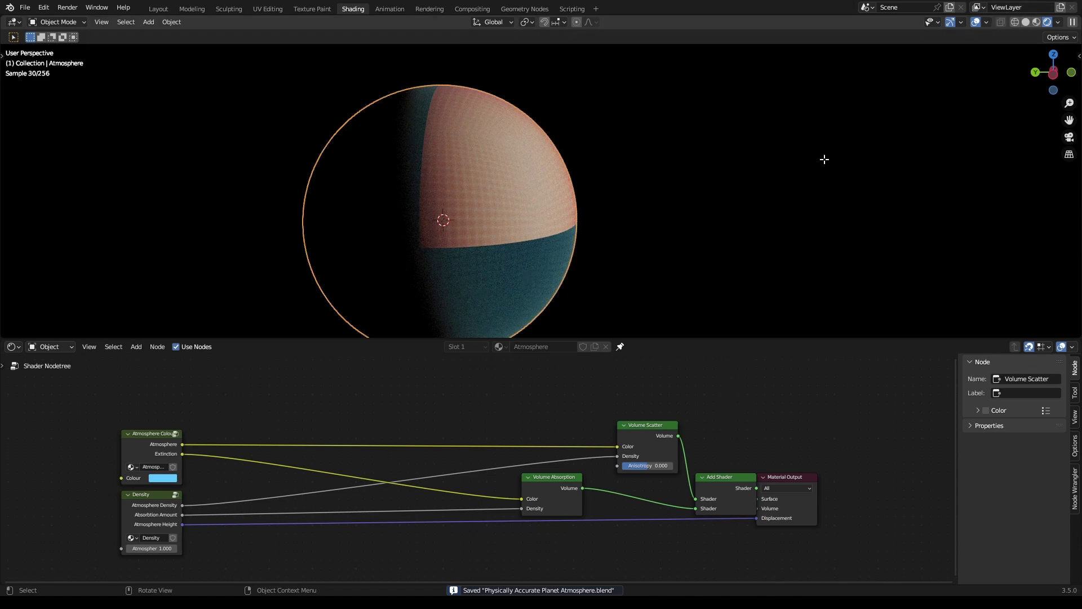
key("Tab")
scroll(705, 214, "up", 4)
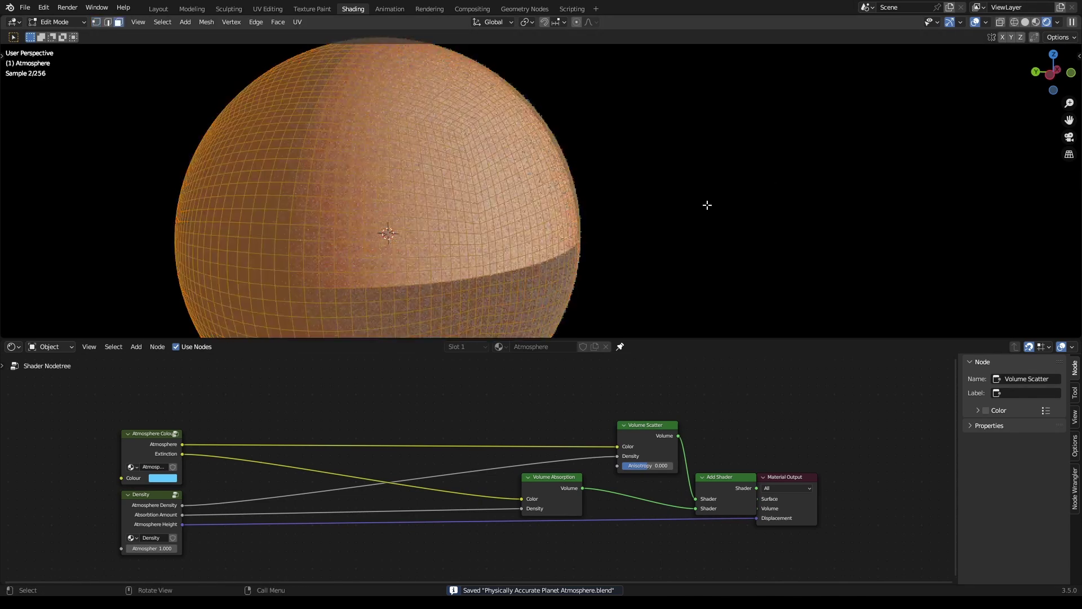
right_click(707, 205)
left_click(708, 208)
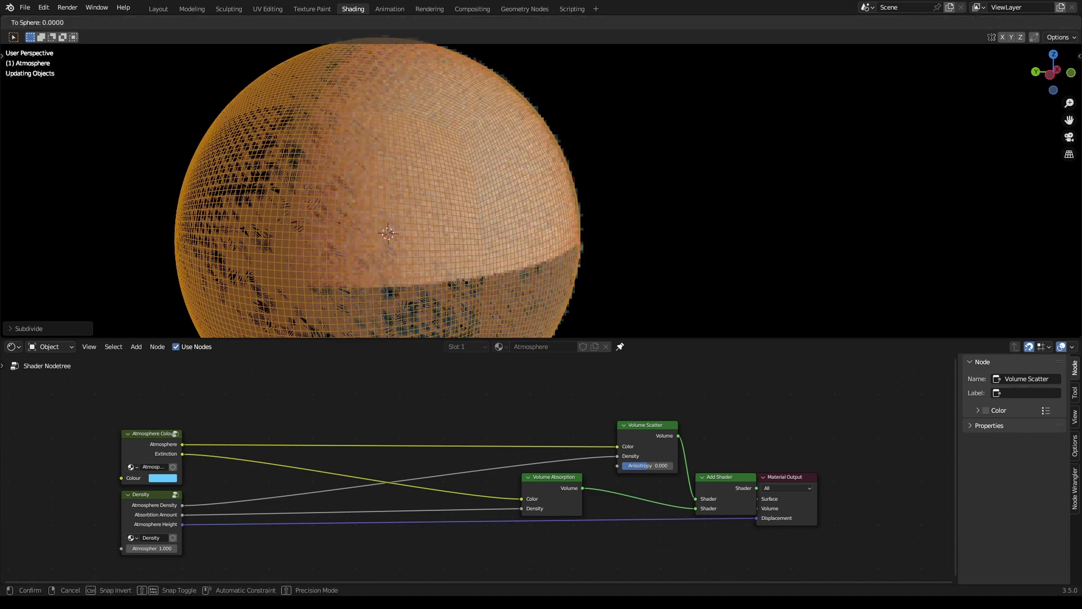
key("Tab")
key("ctrl+s")
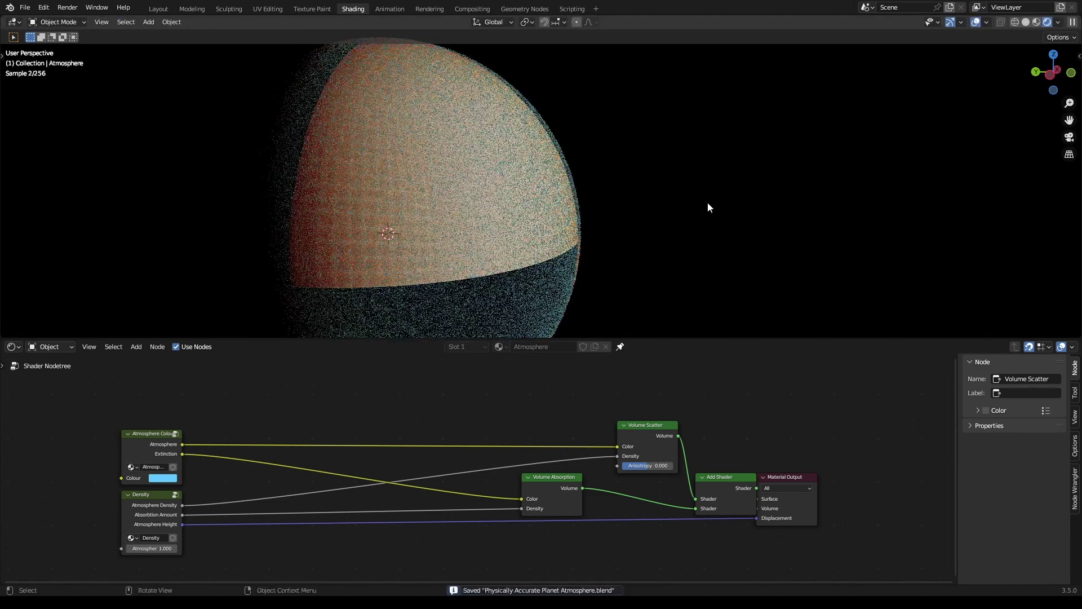
Examine the atmosphere's rim up close, from the lit side and from behind the planet
scroll(655, 231, "down", 3)
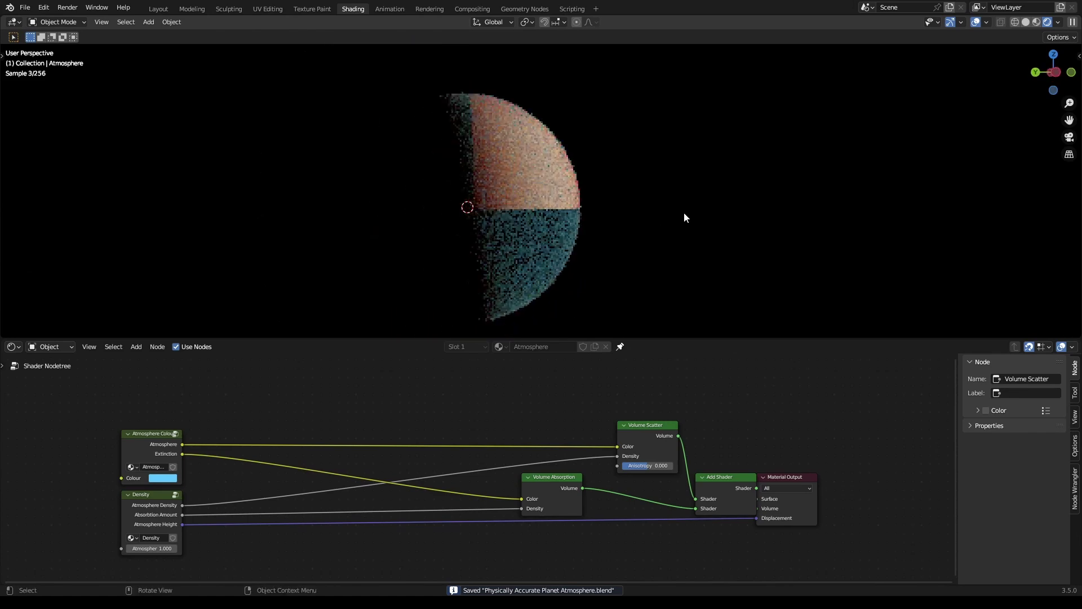
scroll(586, 242, "up", 8)
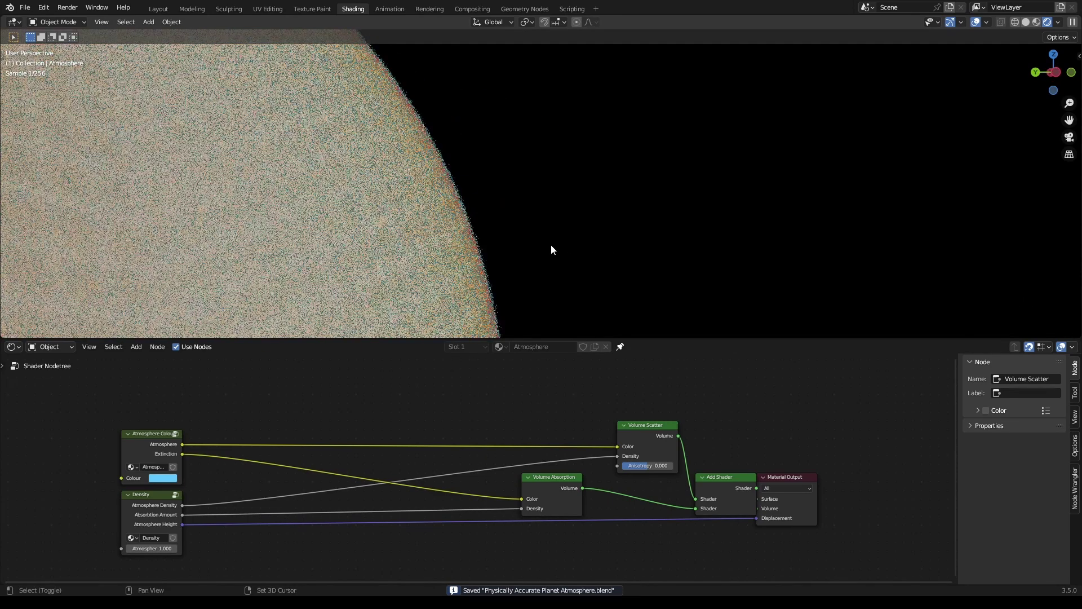
scroll(567, 252, "down", 8)
middle_click_drag(558, 258, 648, 272)
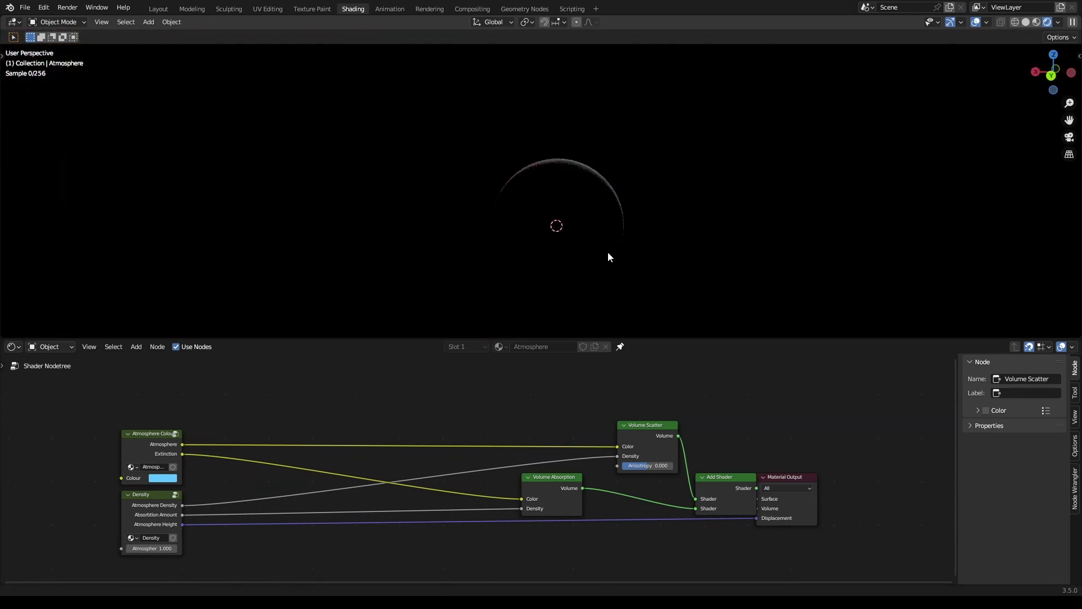
scroll(589, 252, "up", 6)
scroll(563, 252, "up", 7)
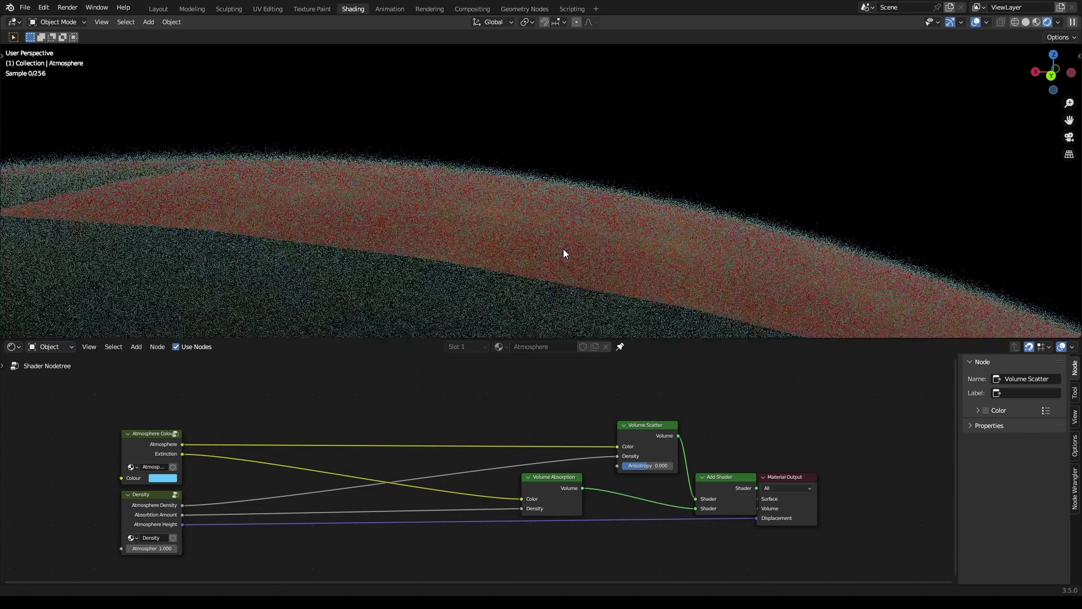
scroll(562, 250, "down", 2)
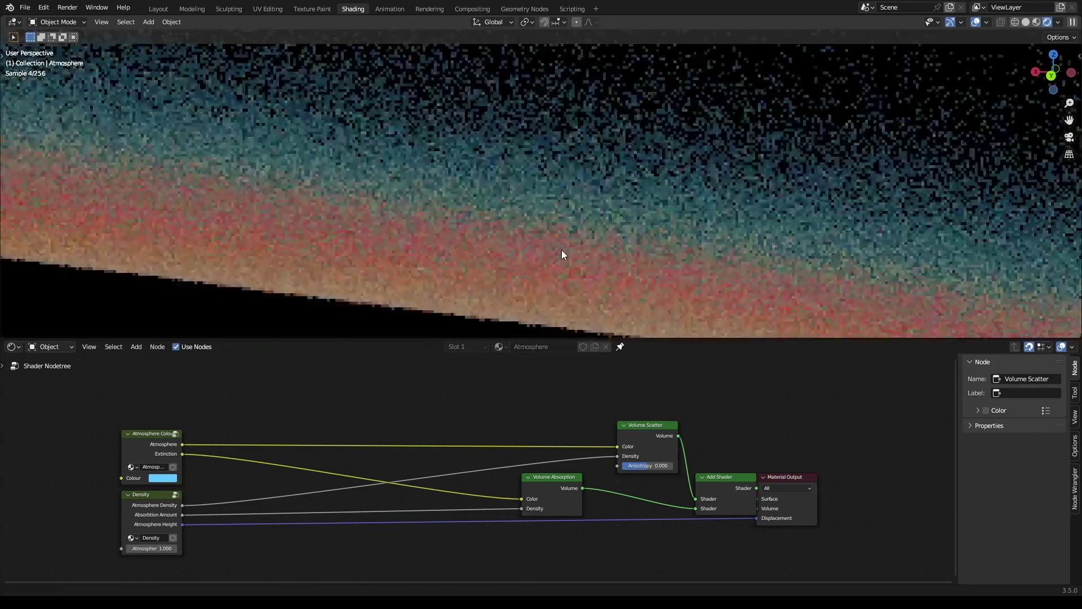
Save the file and lower the viewport's Clip Start distance to well below a centimetre
key("ctrl+s")
key("n")
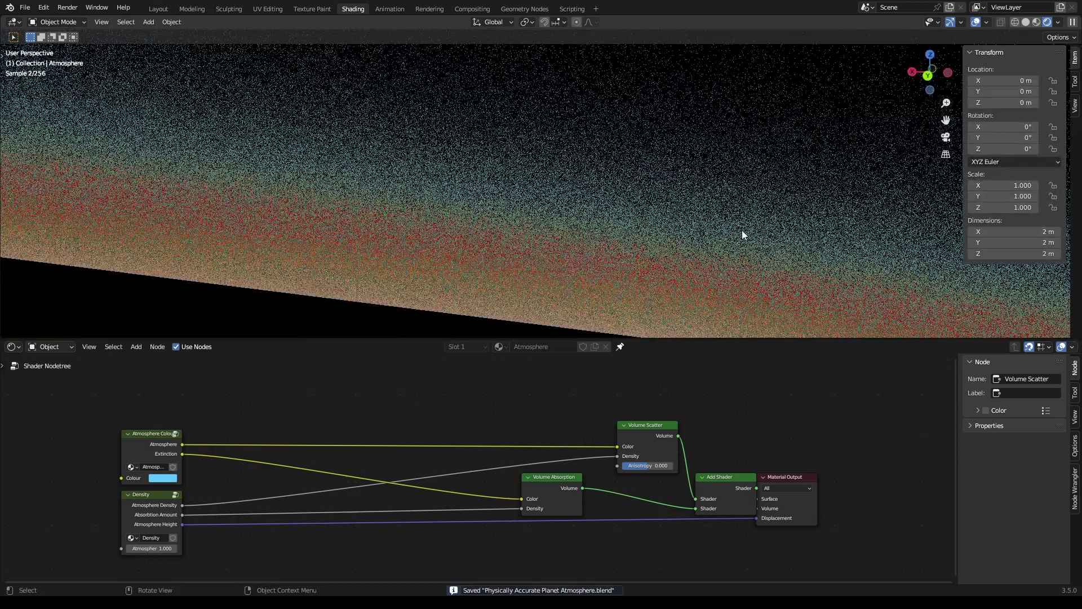
left_click(1074, 106)
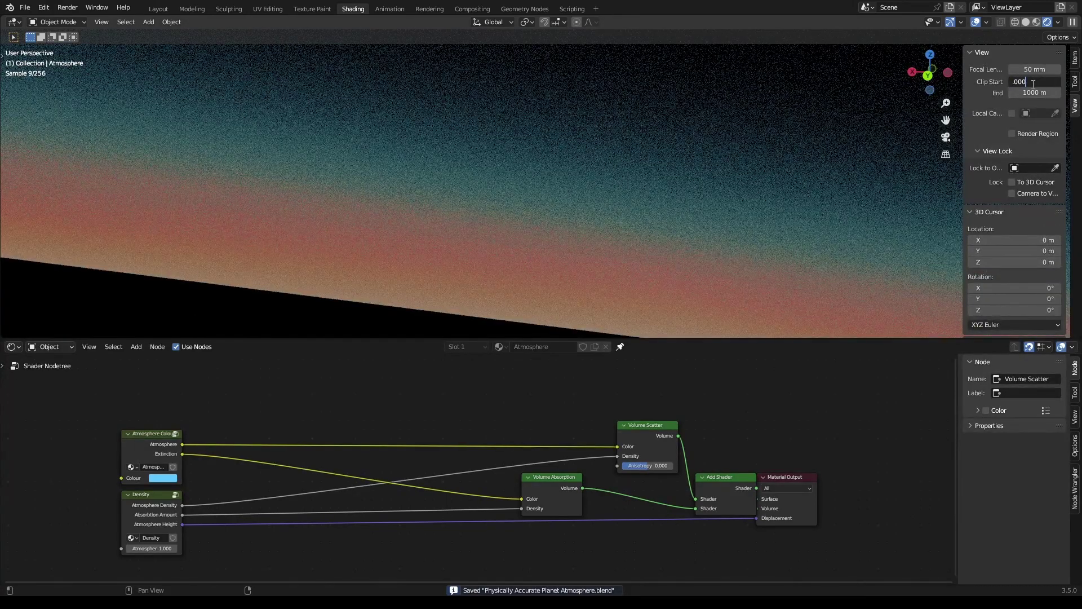
key("Return")
key("n")
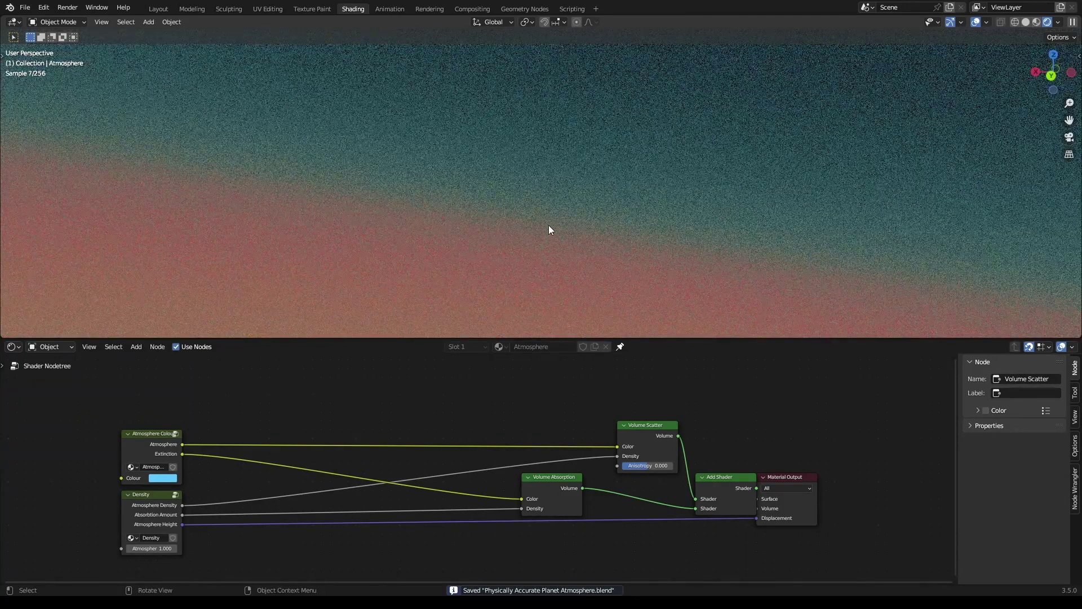
Examine the rendered planet's surface and atmosphere from several angles and distances
scroll(624, 194, "down", 10)
mouse_move(624, 194)
middle_mouse_down()
mouse_move(524, 225)
mouse_move(584, 266)
mouse_move(629, 200)
middle_mouse_up()
scroll(628, 195, "up", 2)
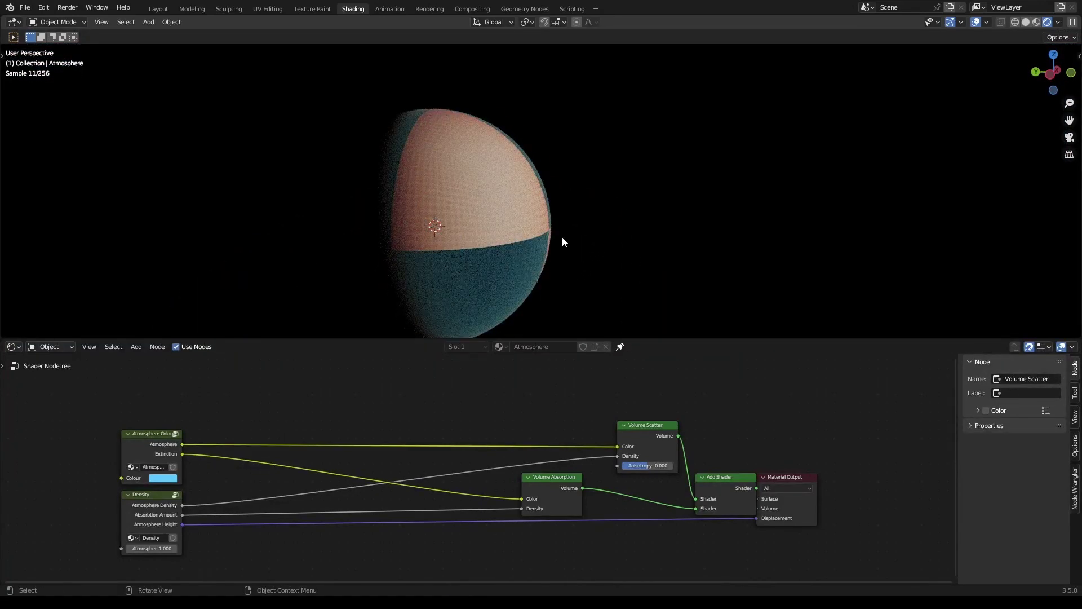
middle_click_drag(562, 235, 583, 216)
scroll(477, 226, "up", 5)
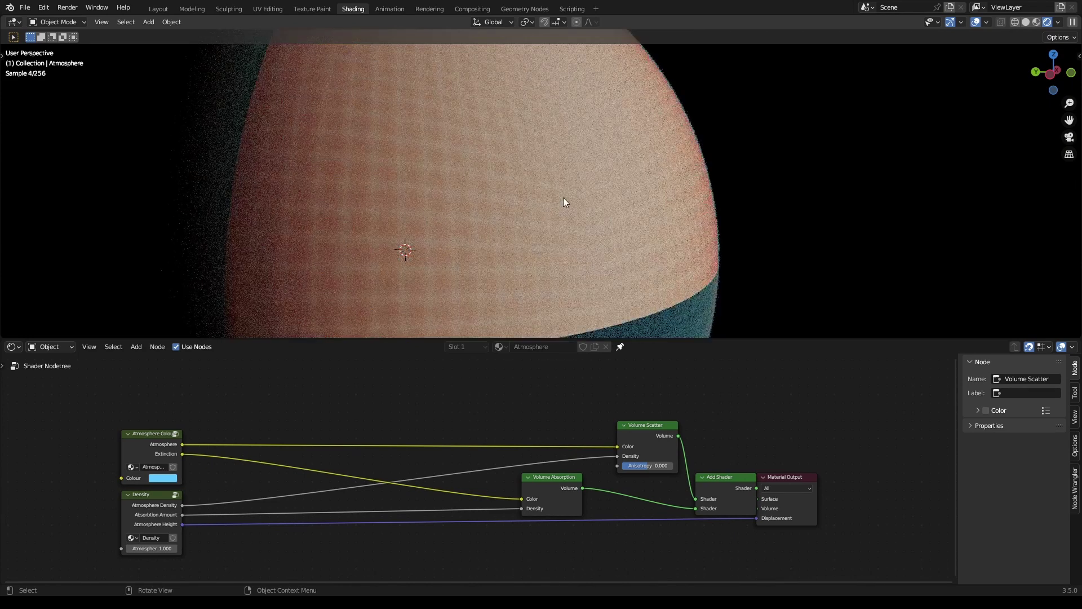
scroll(564, 201, "down", 5)
middle_click_drag(532, 271, 728, 226)
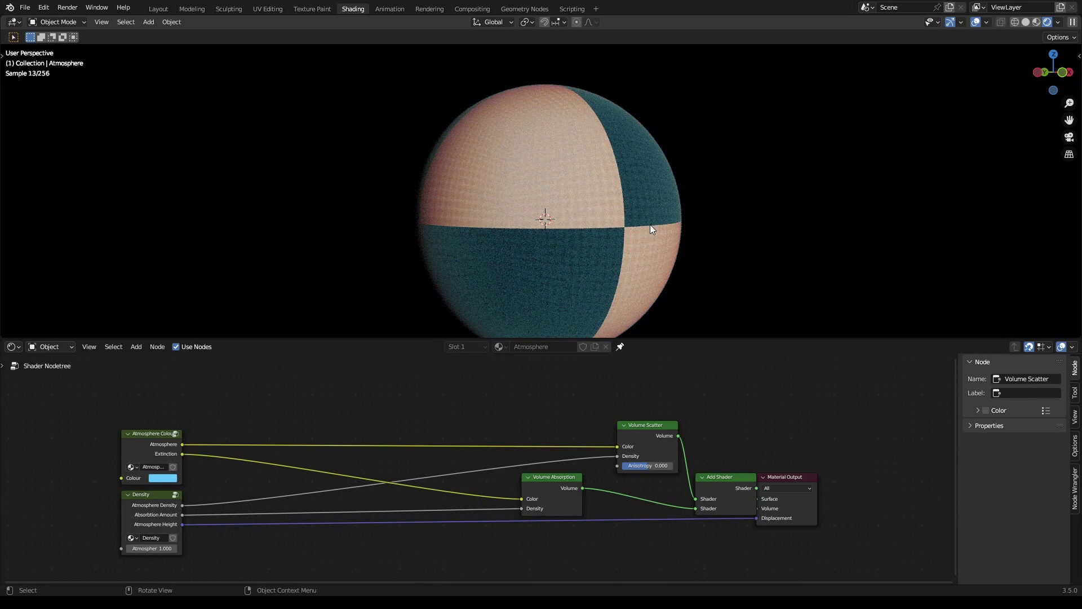
middle_click_drag(545, 190, 648, 195)
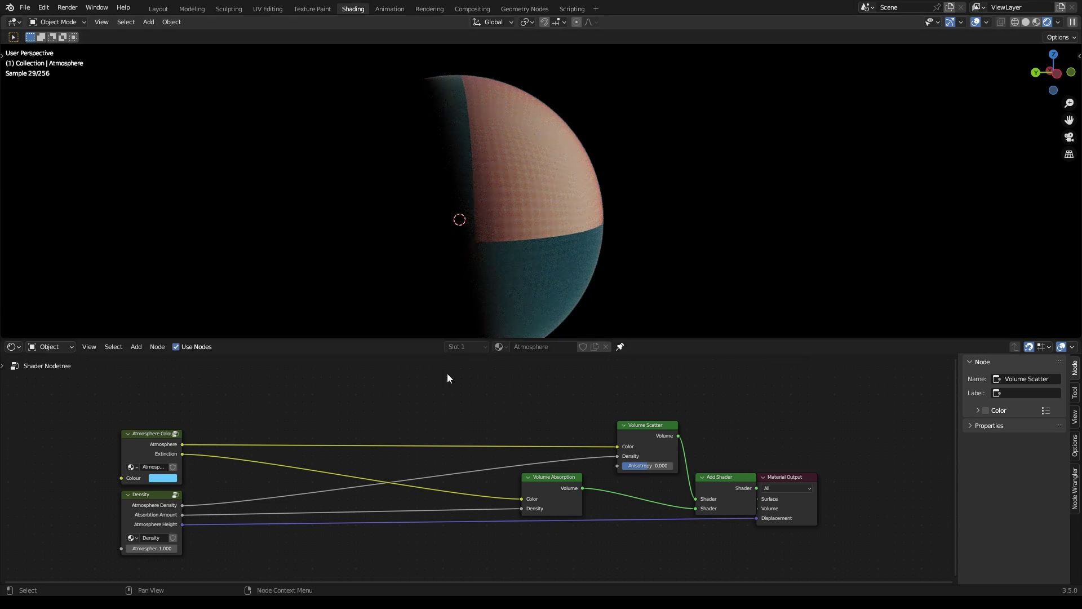
middle_click_drag(446, 446, 496, 454)
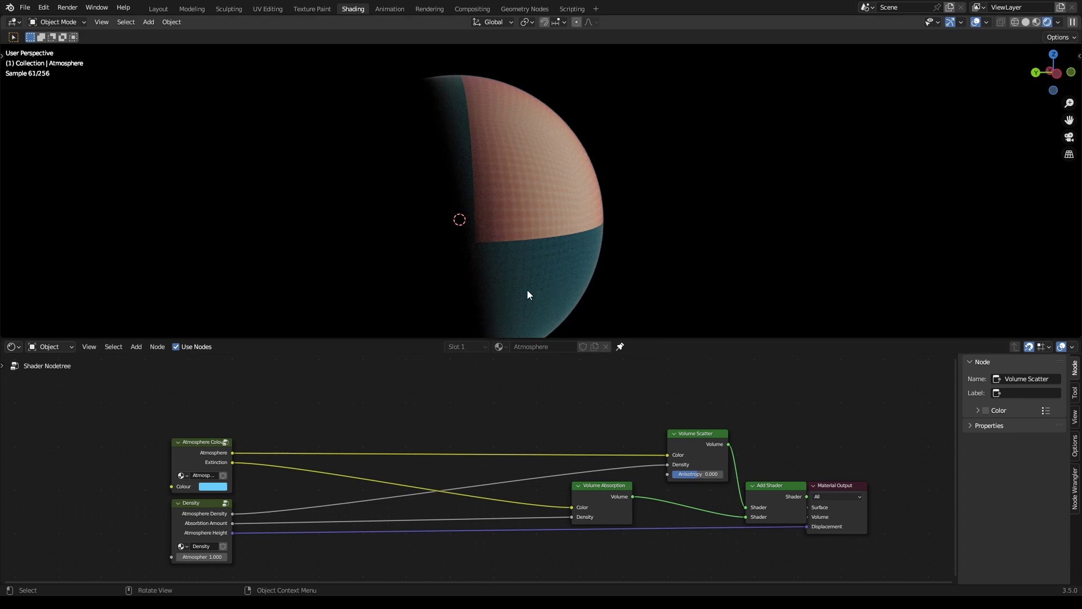
middle_click_drag(433, 274, 408, 262)
scroll(414, 265, "down", 3)
middle_click_drag(508, 288, 566, 292)
Move the Atmosphere Colour and Density groups closer to the volume shader nodes, with Density directly below Atmosphere Colour
middle_click_drag(261, 449, 276, 447)
left_click_drag(223, 444, 458, 400)
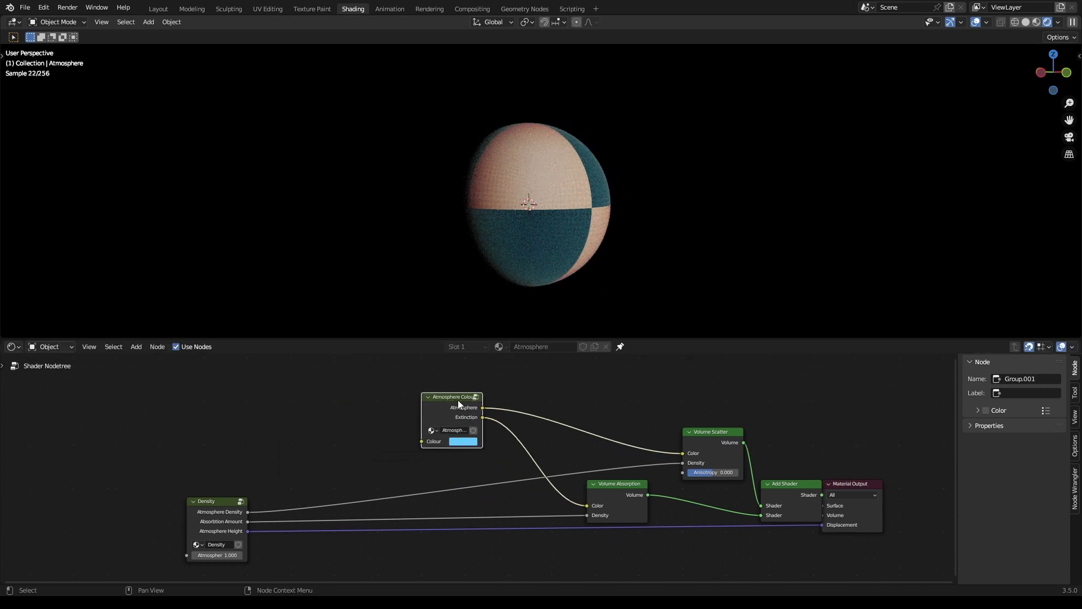
left_click_drag(215, 501, 449, 457)
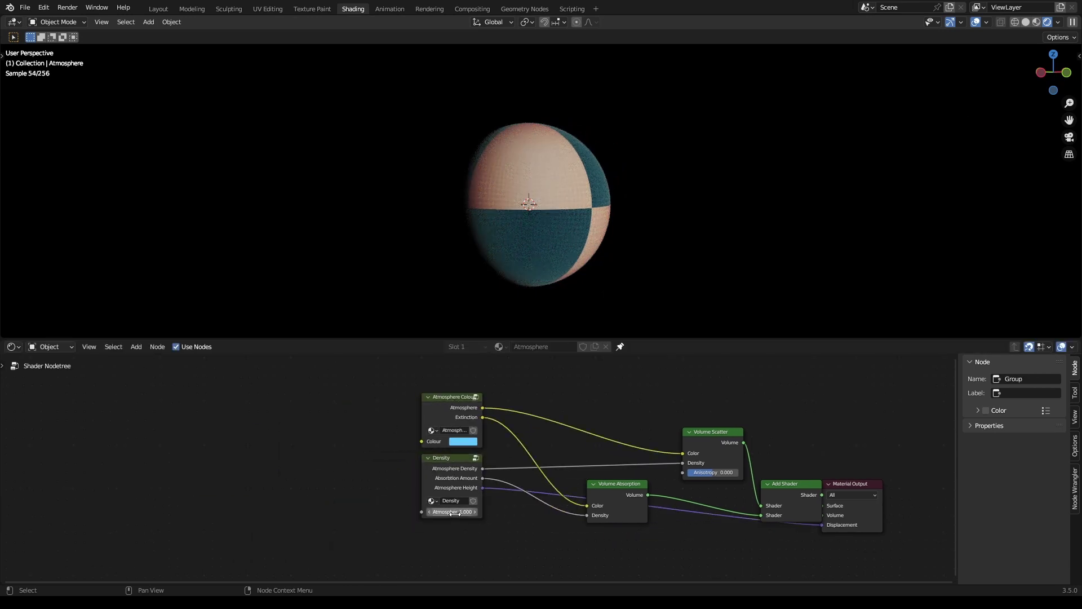
Try a Density group atmosphere value of 22.2, cancel it, and set the Atmosphere Colour to blue, RGB 0.138, 0.378, 1.000
left_click_drag(452, 512, 570, 511)
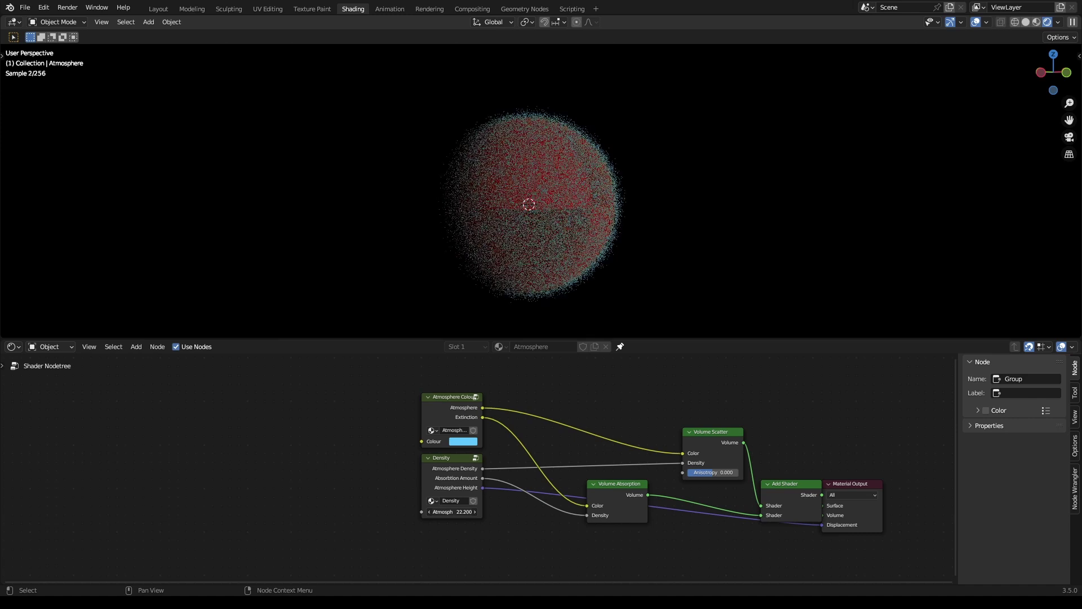
key("Escape")
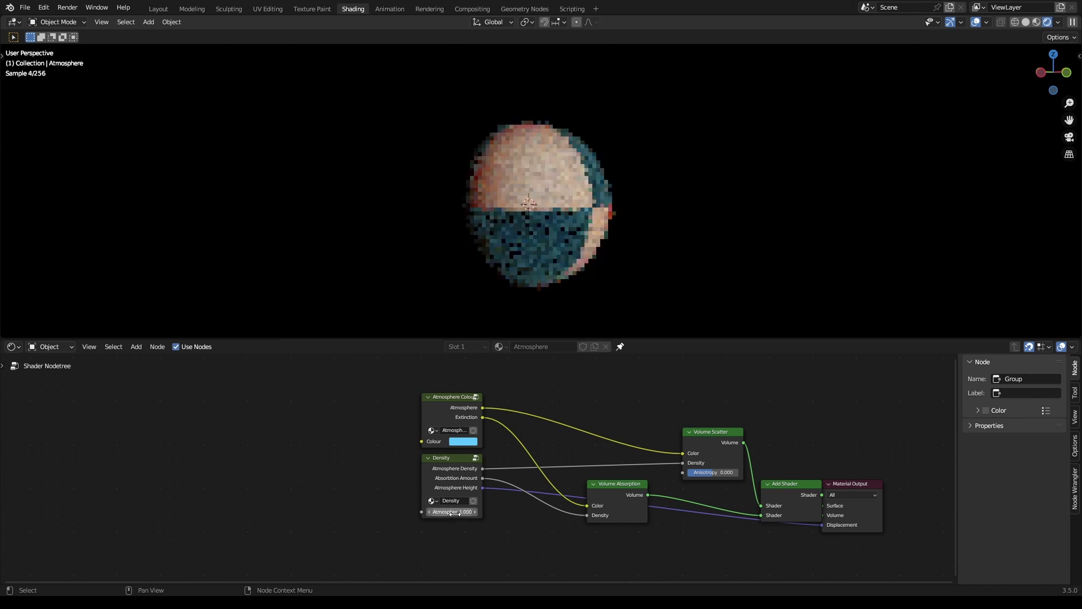
left_click(467, 442)
left_click_drag(494, 332, 497, 333)
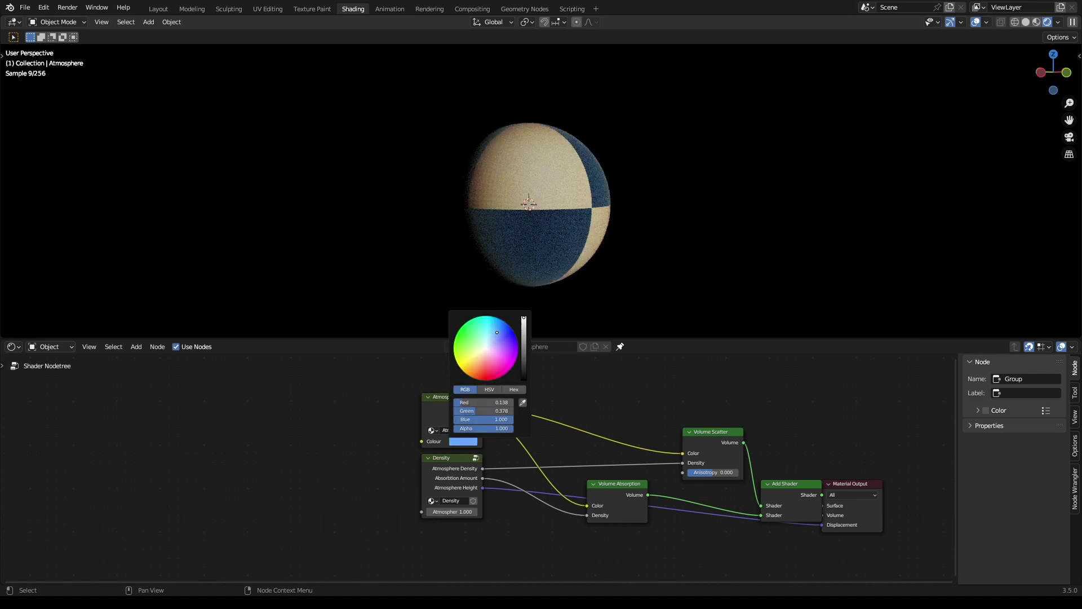
Examine the atmosphere's colour gradient along the planet's sunlit rim with the new blue
middle_click_drag(606, 210, 670, 232)
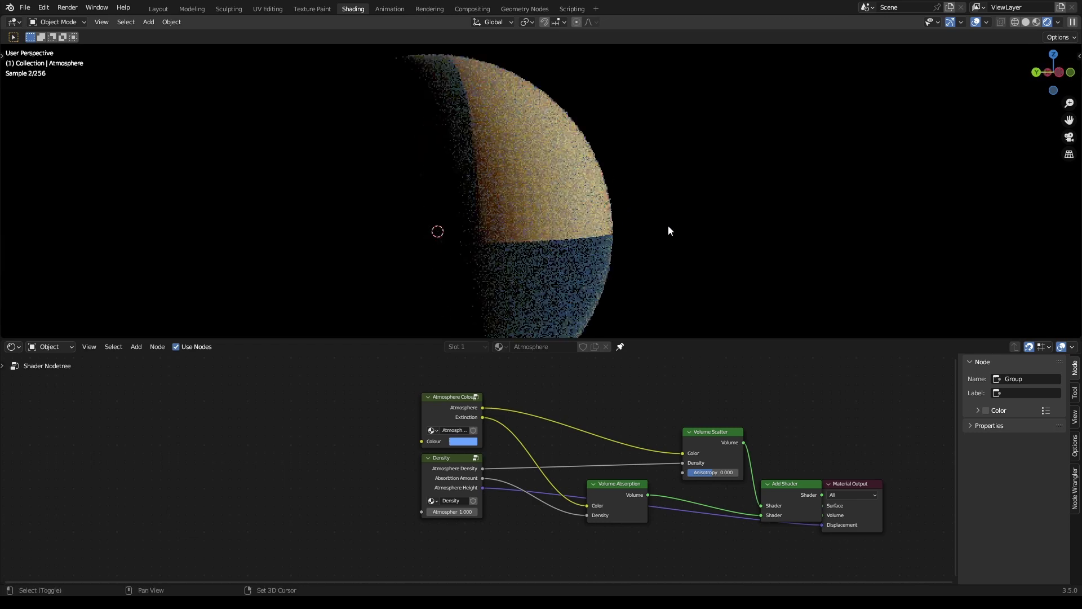
scroll(519, 232, "up", 5)
scroll(526, 249, "up", 2)
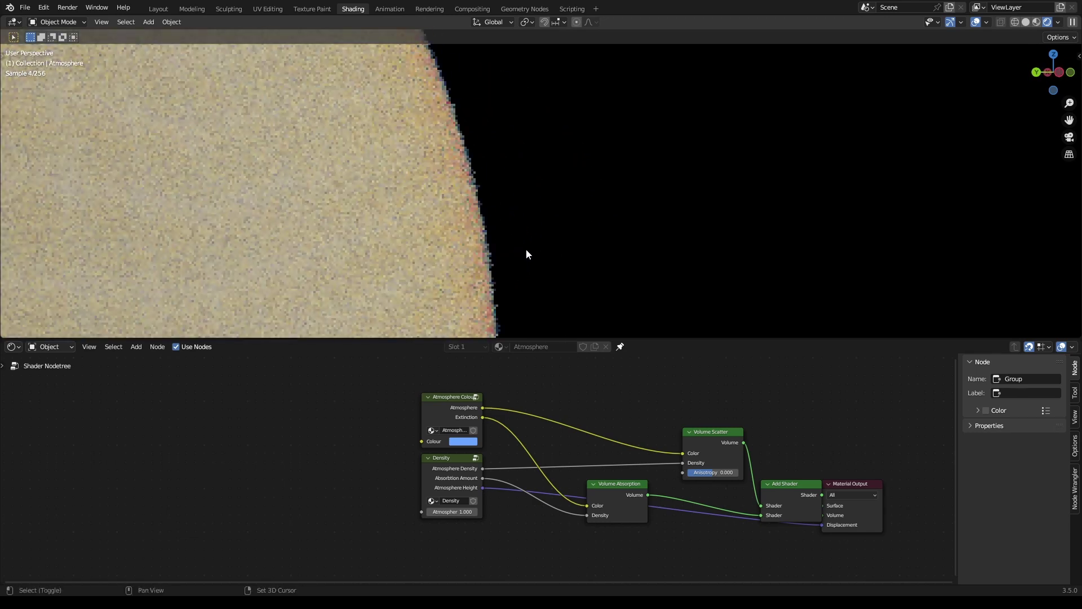
middle_click_drag(526, 249, 570, 246, "shift")
scroll(536, 252, "up", 2)
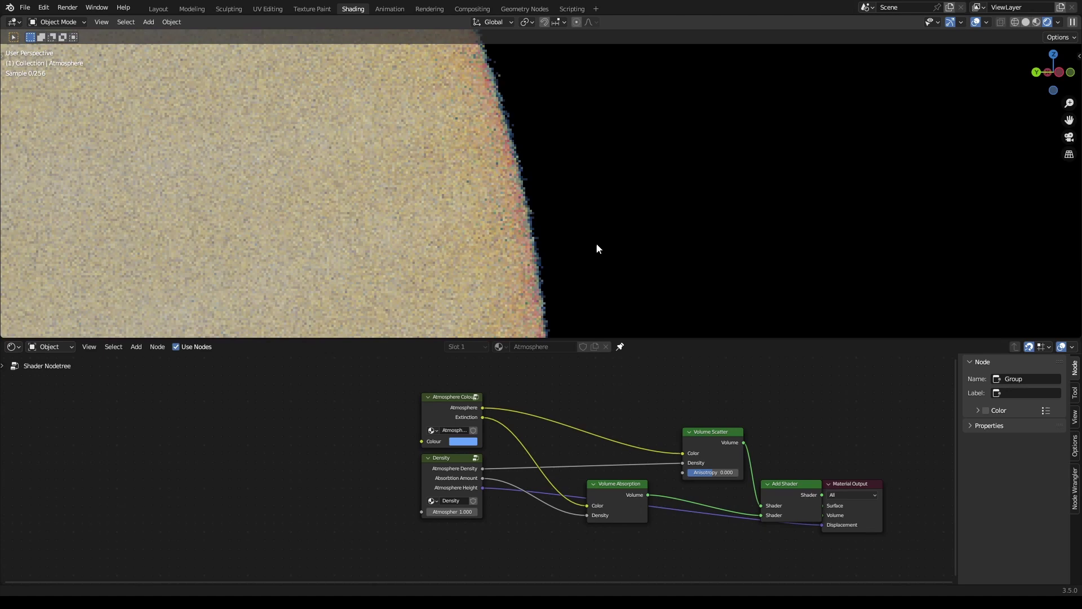
middle_click_drag(596, 243, 642, 231, "shift")
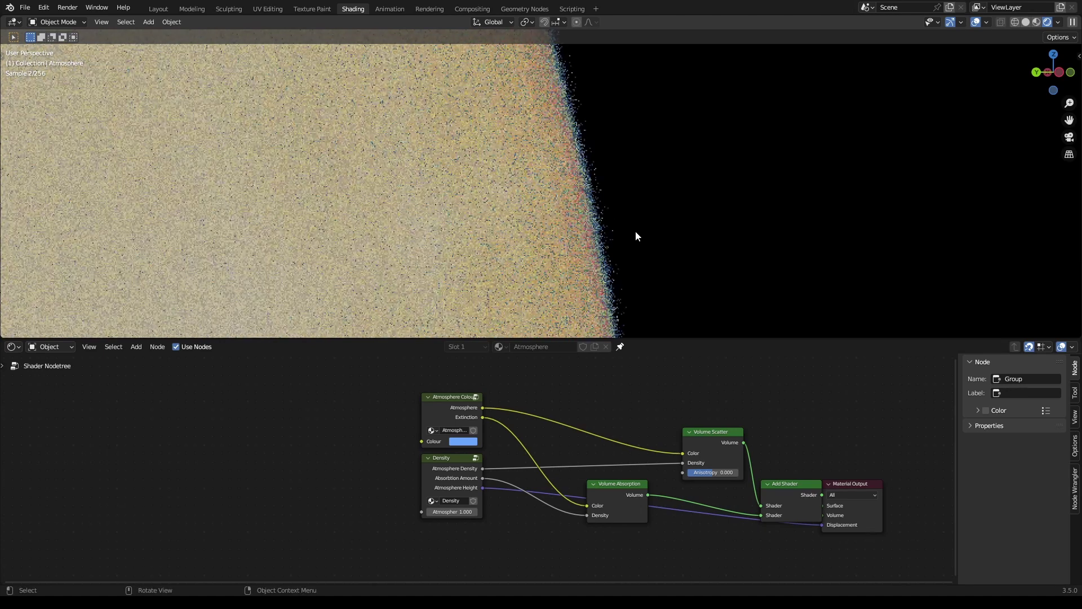
Save the file and move the Volume Absorption node directly below Volume Scatter
key("ctrl+s")
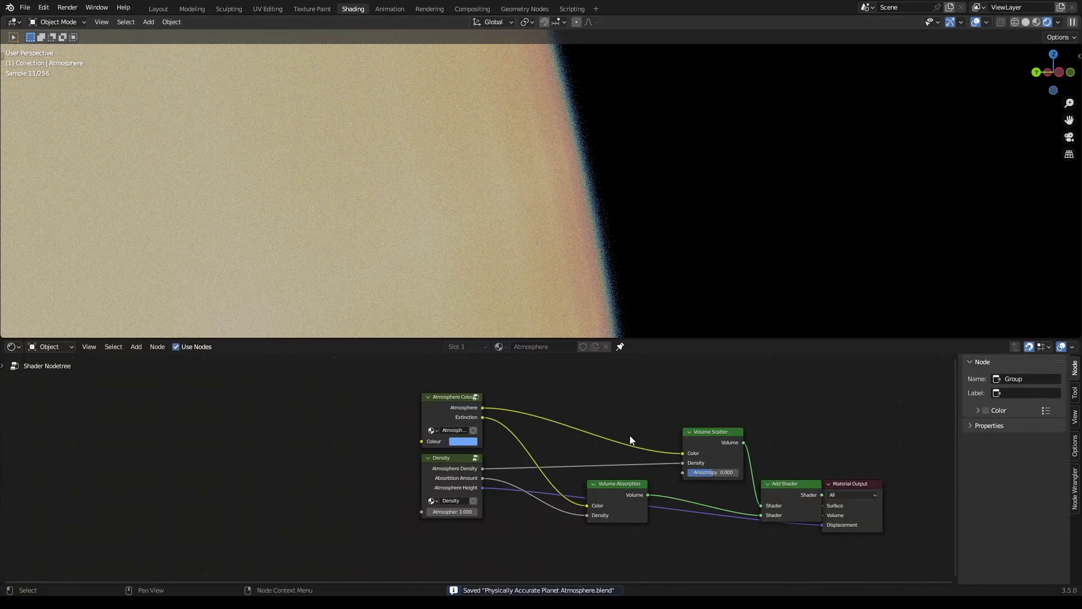
left_click_drag(590, 486, 695, 495)
left_click(670, 499)
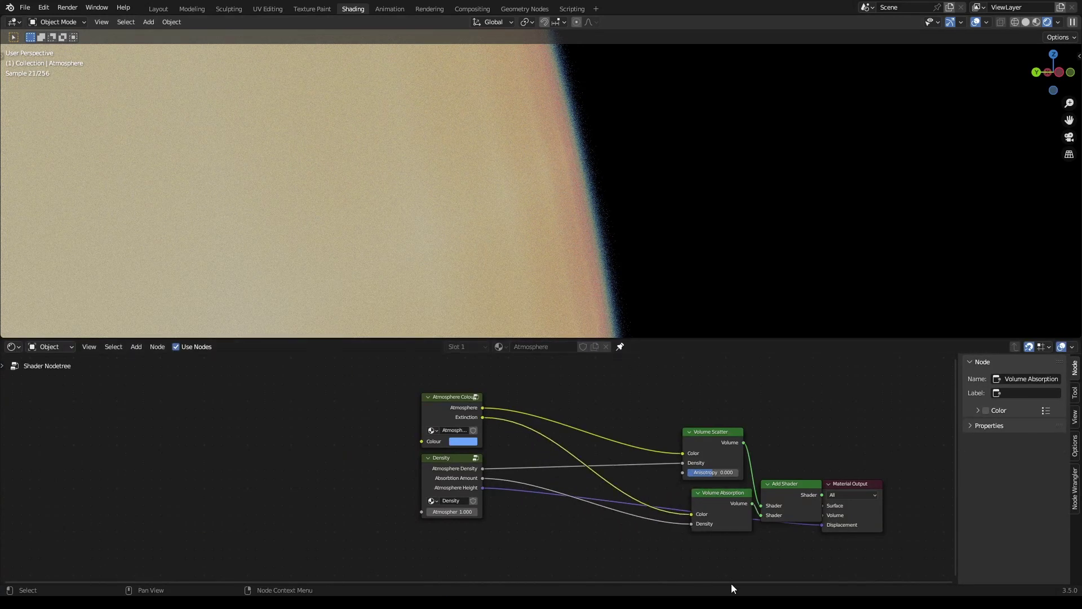